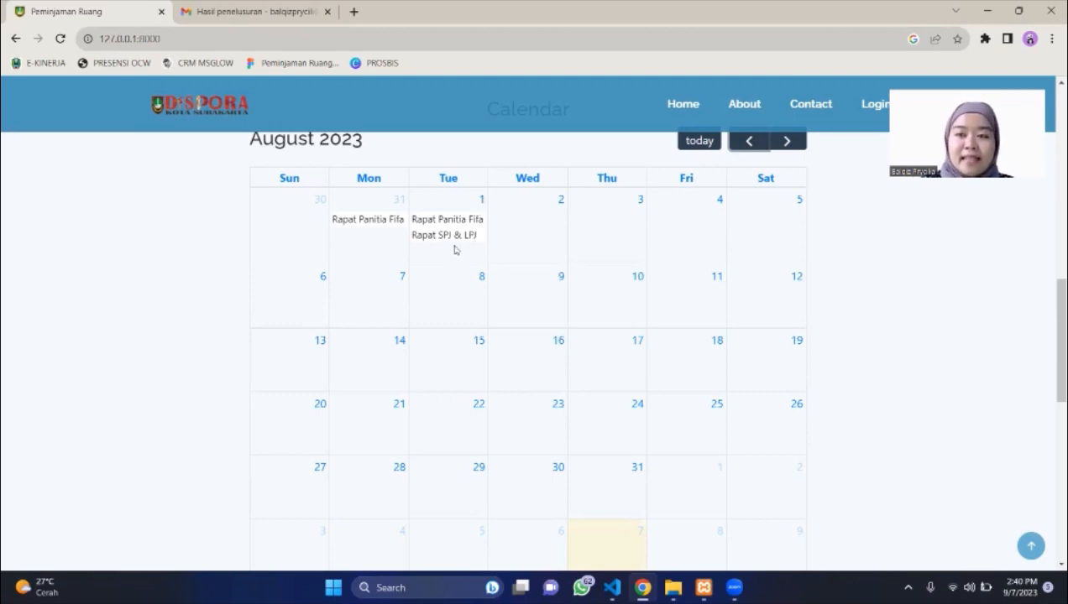
Scroll the August 2023 calendar to see Rapat Panitia Fifa and Rapat SPJ & LPJ.
scroll(545, 270, "down", 2)
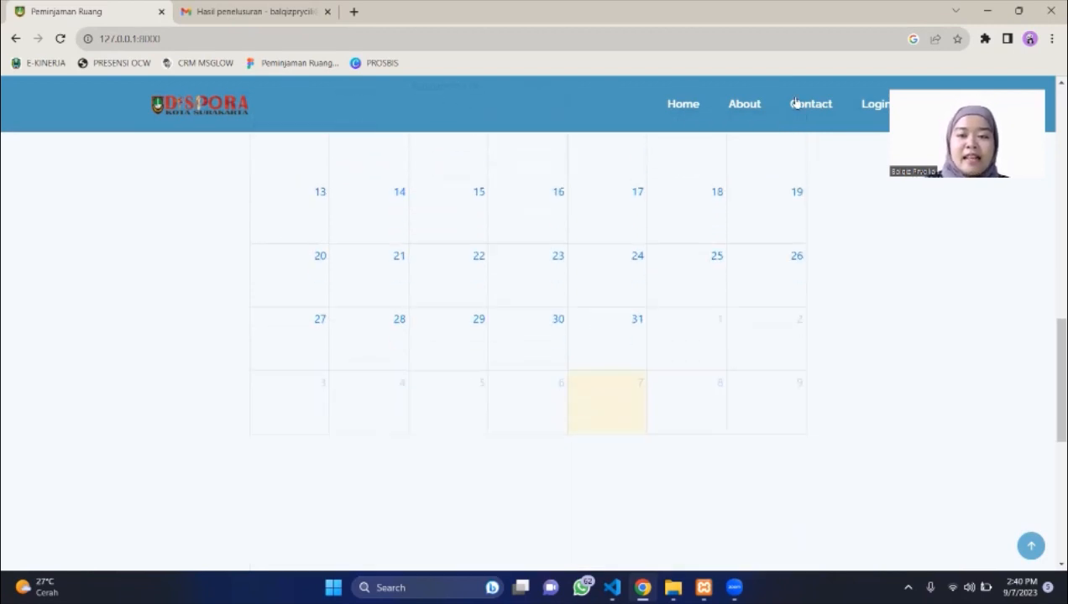
Browse the Contact section's address, map and photo, then go to the login page.
left_click(811, 104)
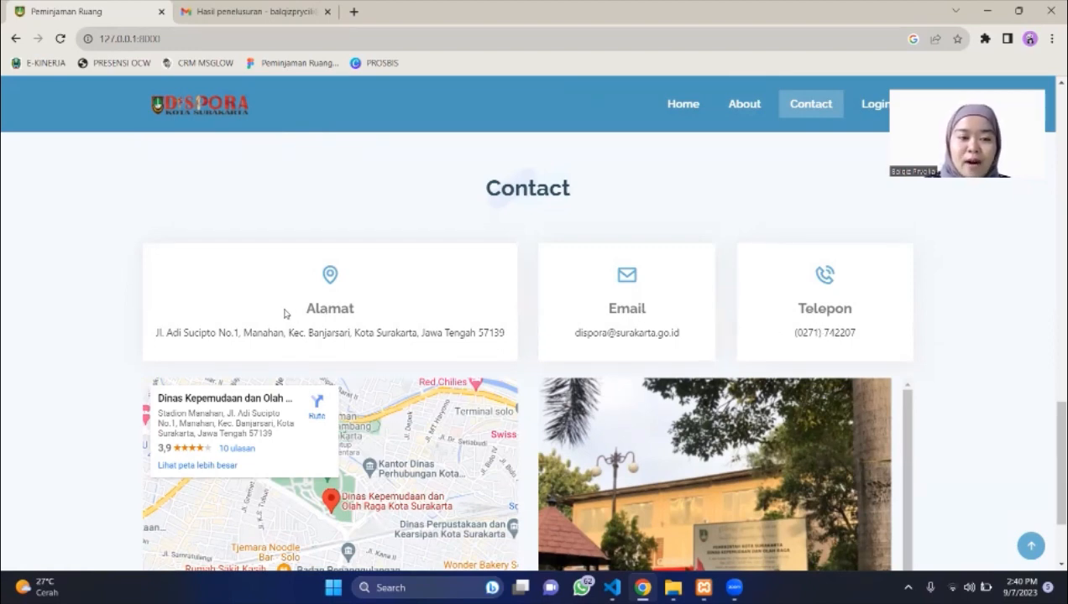
scroll(347, 324, "down", 2)
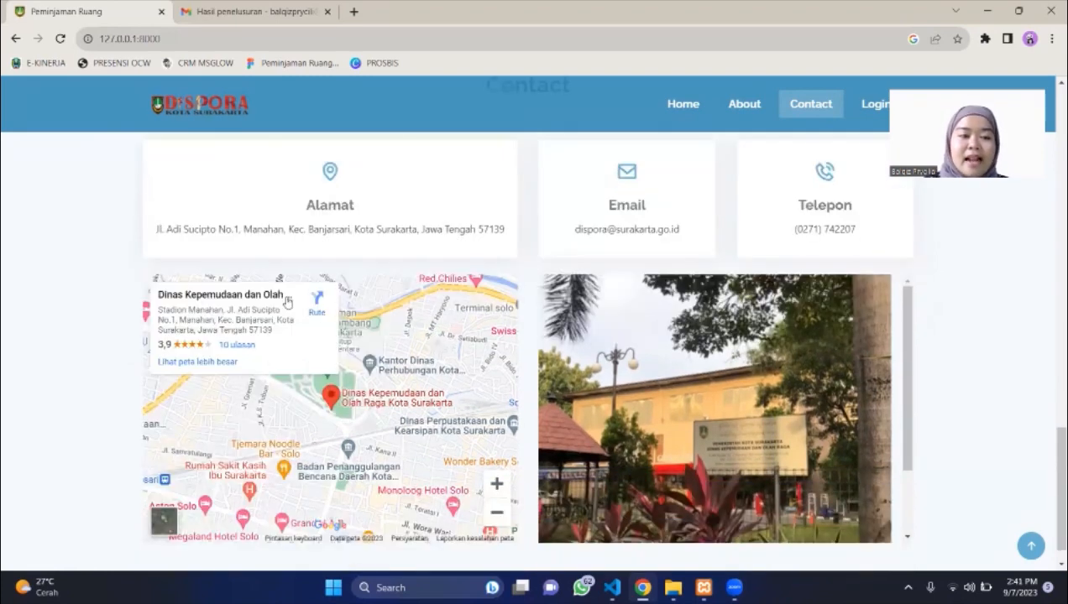
scroll(581, 320, "down", 1)
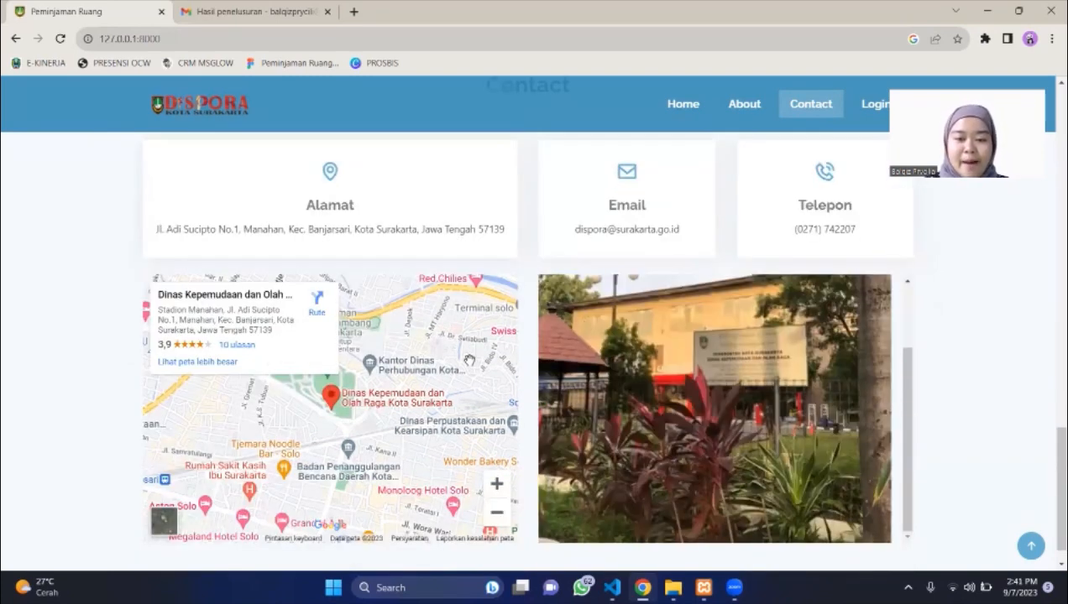
scroll(468, 361, "down", 2)
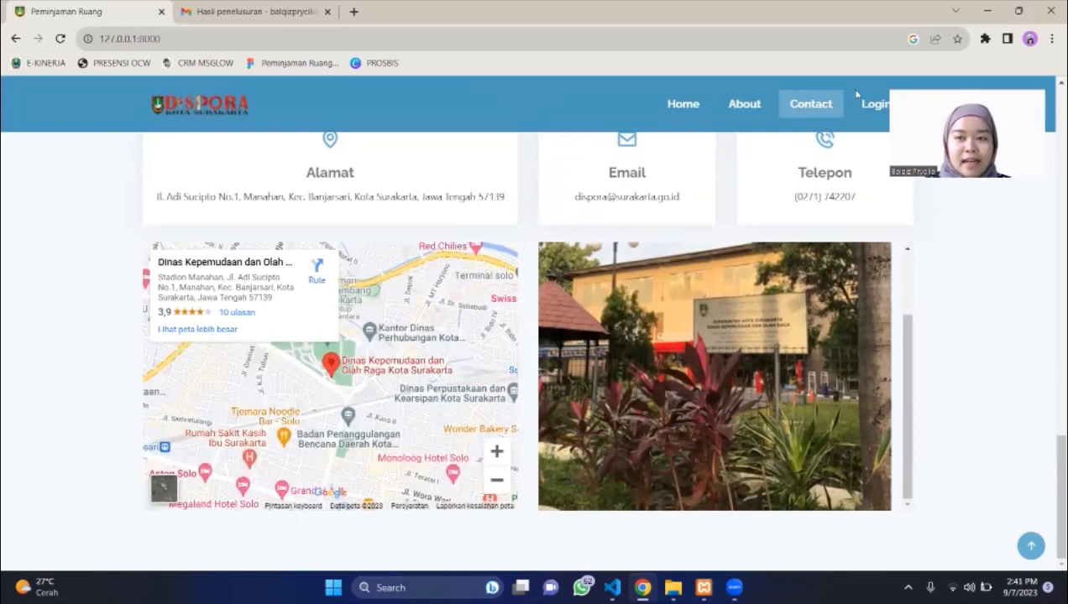
left_click(877, 111)
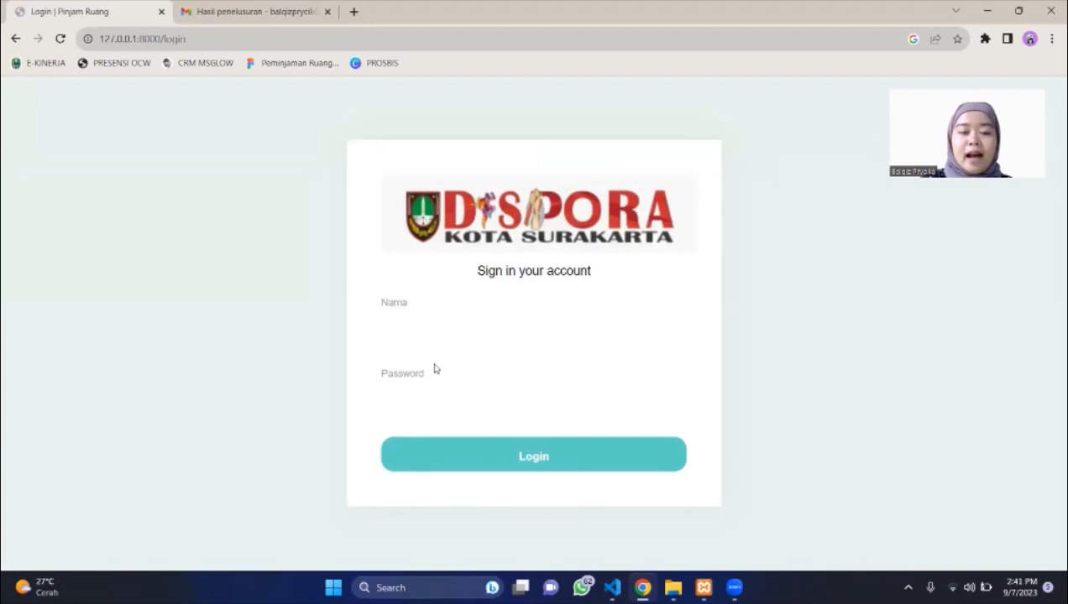
Sign in with Nama set to Admin and the account password.
left_click(433, 342)
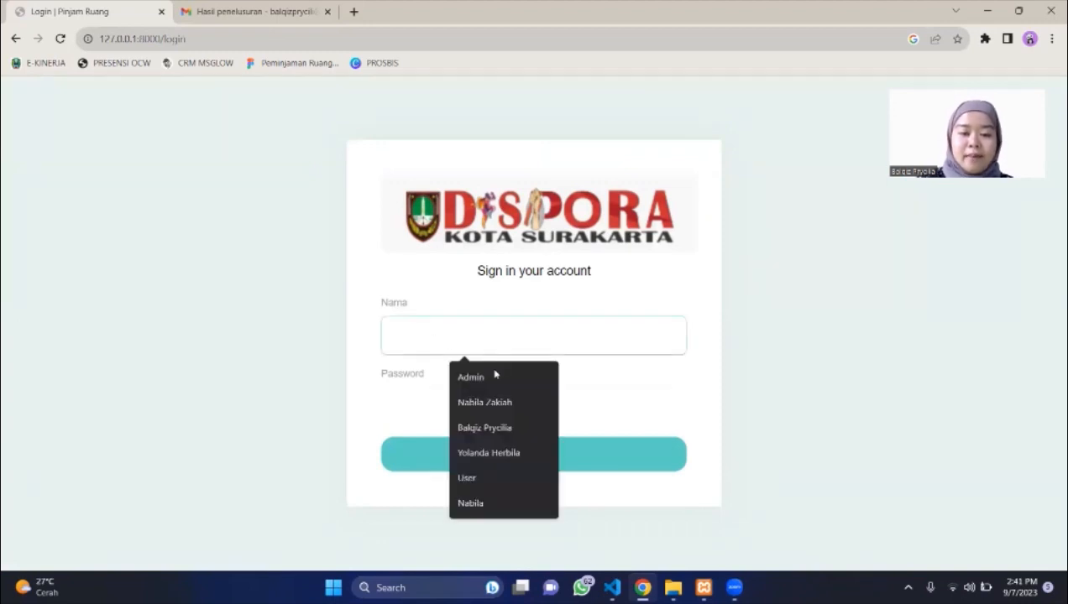
left_click(494, 375)
left_click(427, 398)
type("admin")
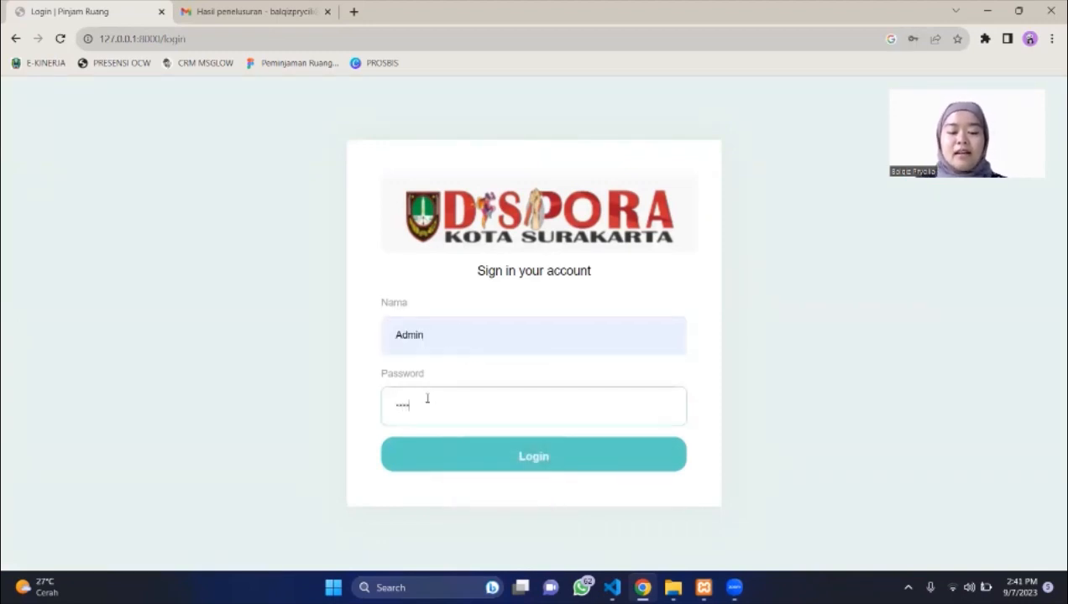
key("Return")
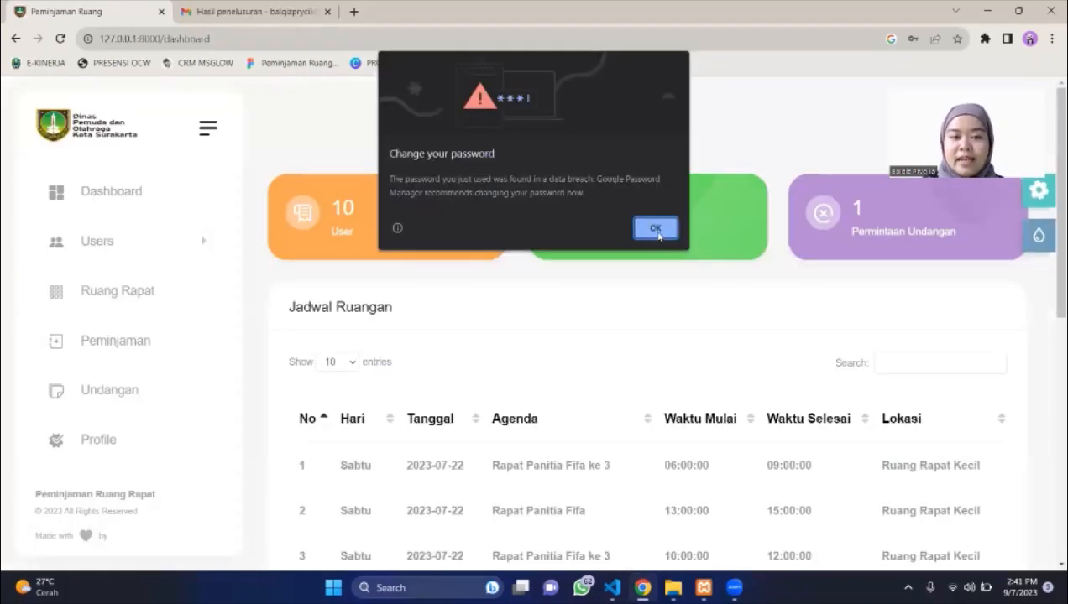
Dismiss the browser password warning and open the ROLE list under Users.
left_click(656, 231)
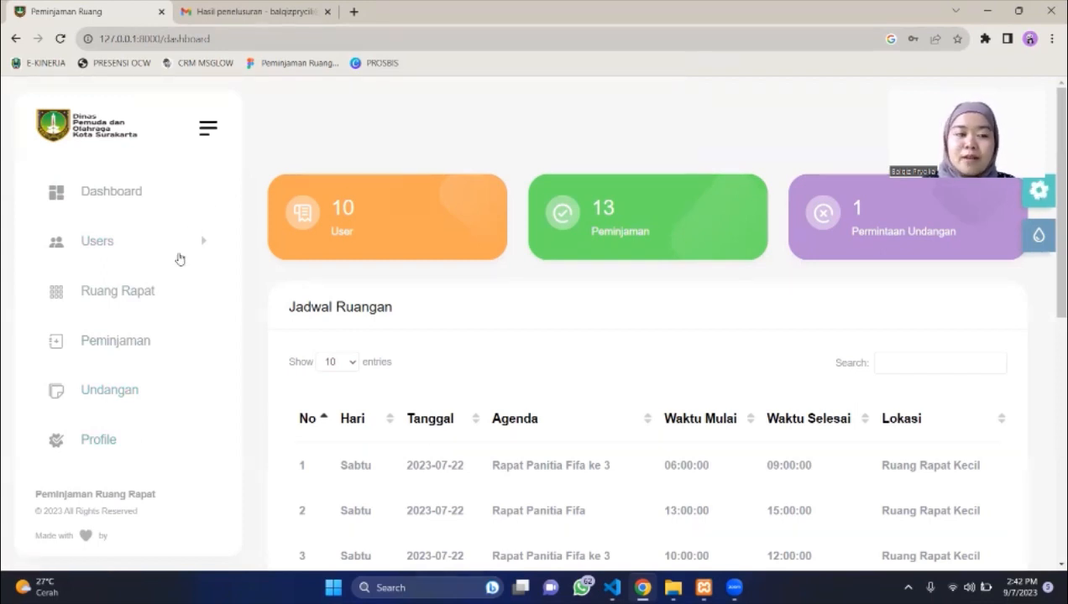
left_click(168, 260)
left_click(110, 286)
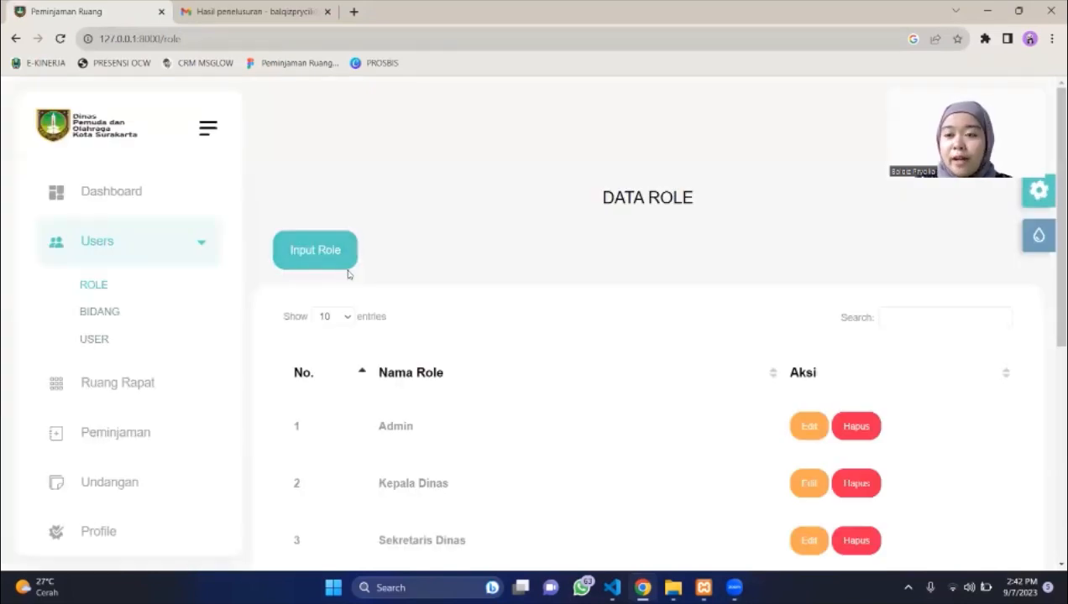
Review the seven roles in DATA ROLE, then move to the BIDANG page.
scroll(440, 300, "down", 3)
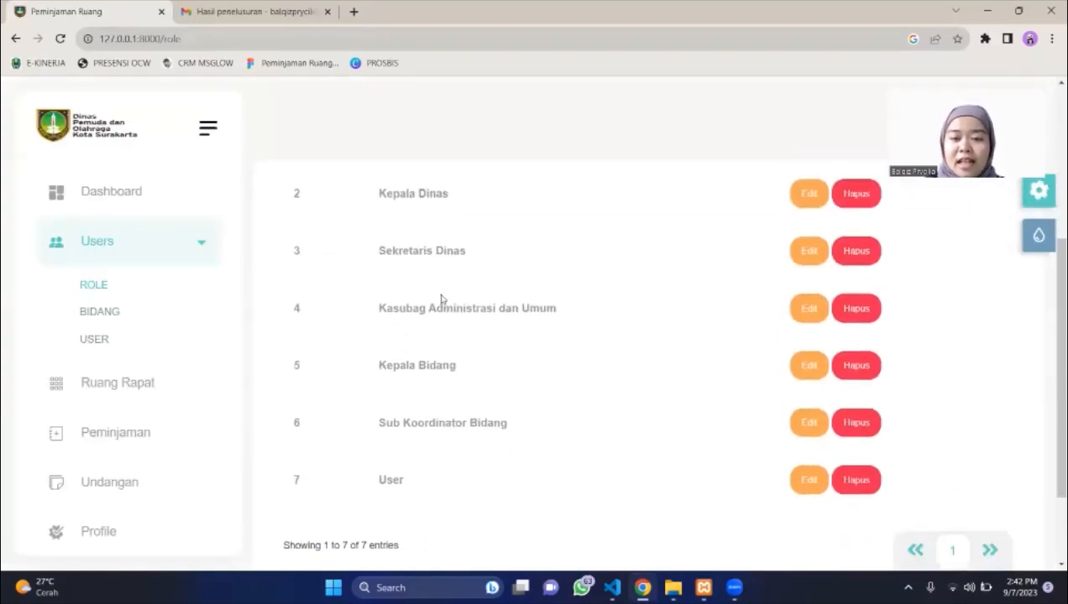
scroll(440, 300, "down", 2)
scroll(441, 300, "up", 3)
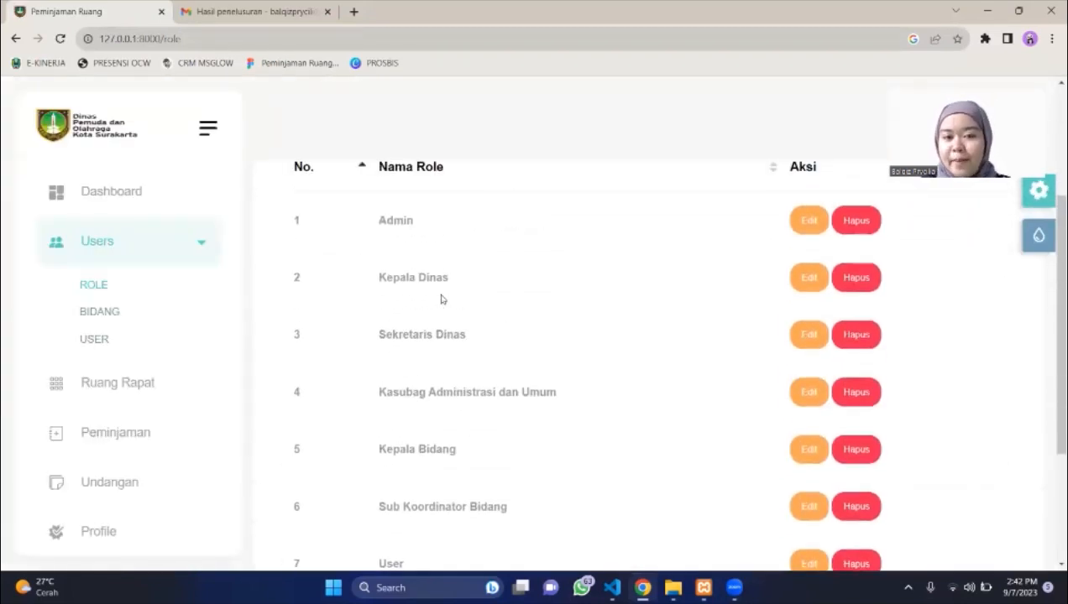
scroll(441, 299, "down", 1)
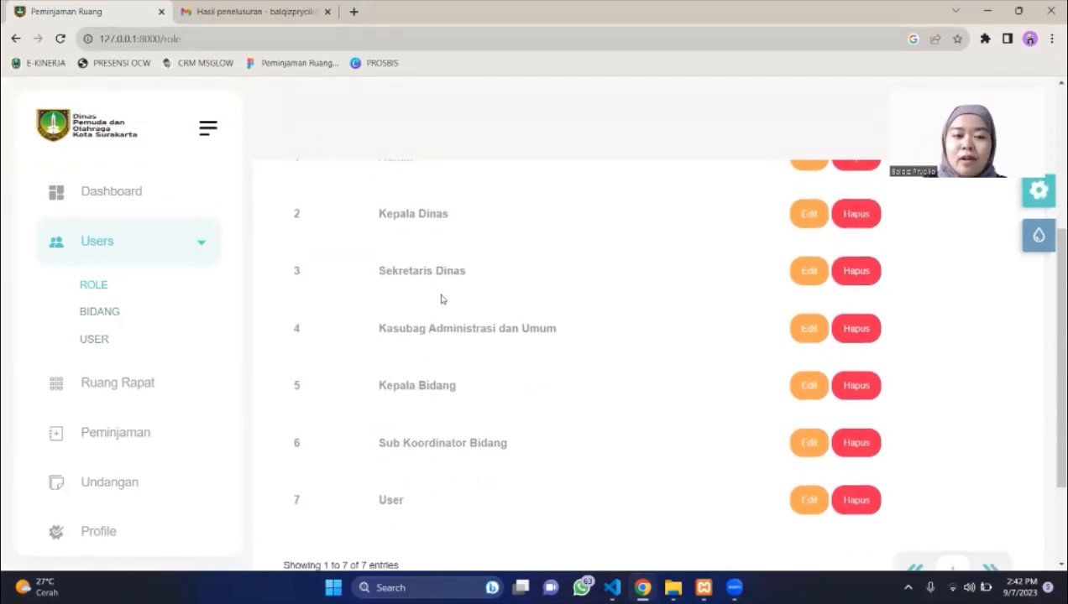
scroll(442, 298, "up", 1)
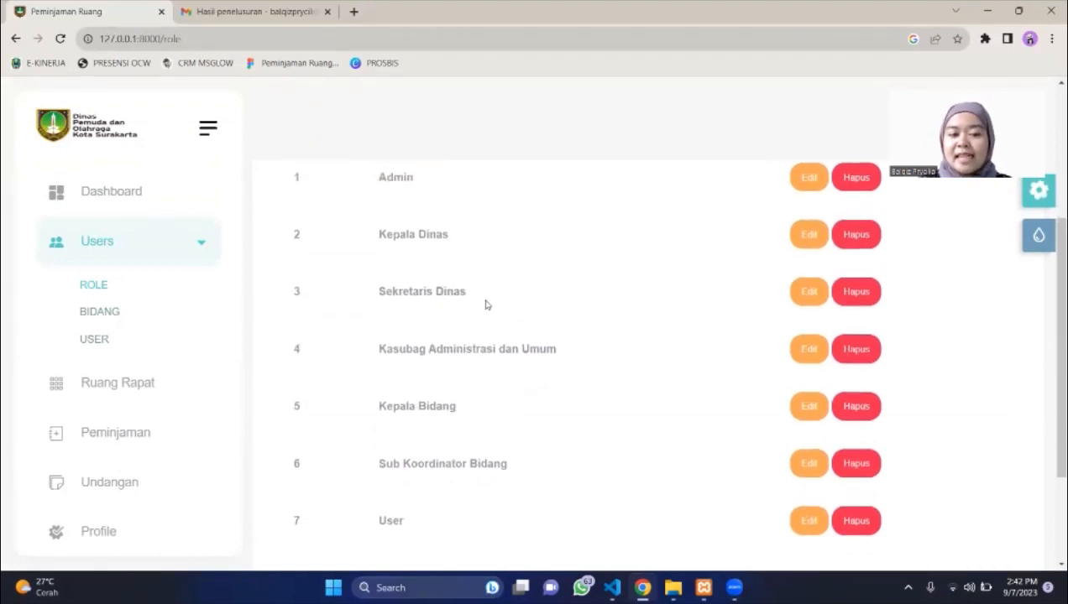
scroll(506, 341, "down", 2)
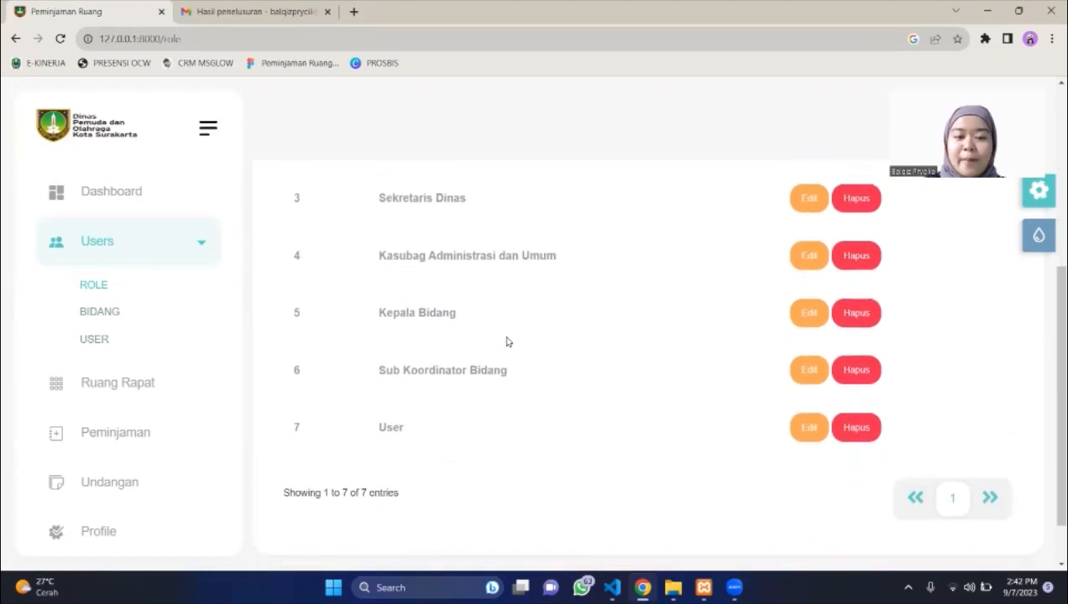
scroll(475, 365, "down", 1)
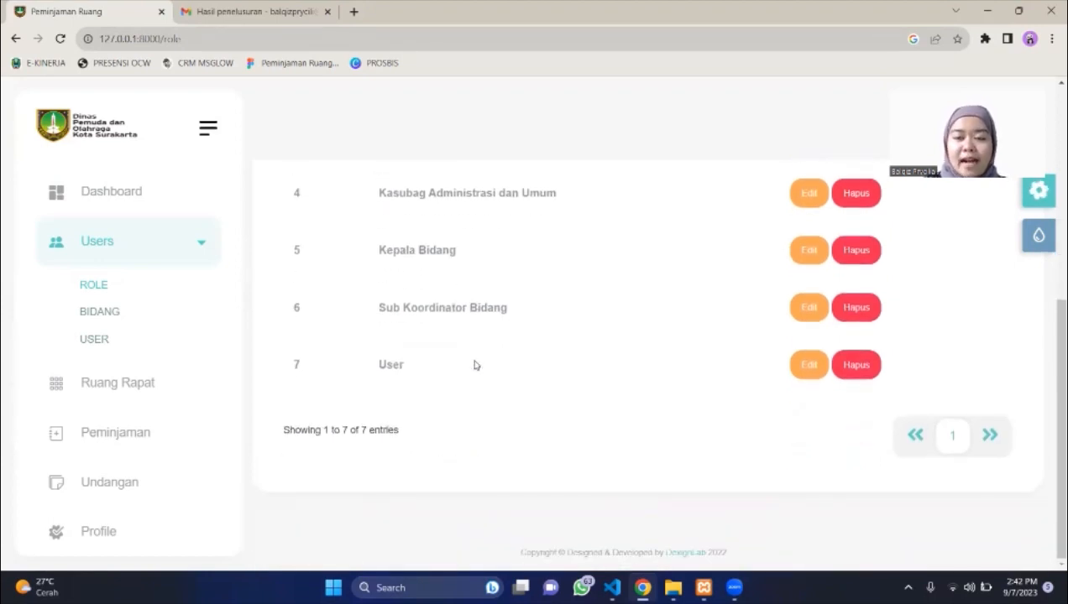
scroll(333, 235, "up", 5)
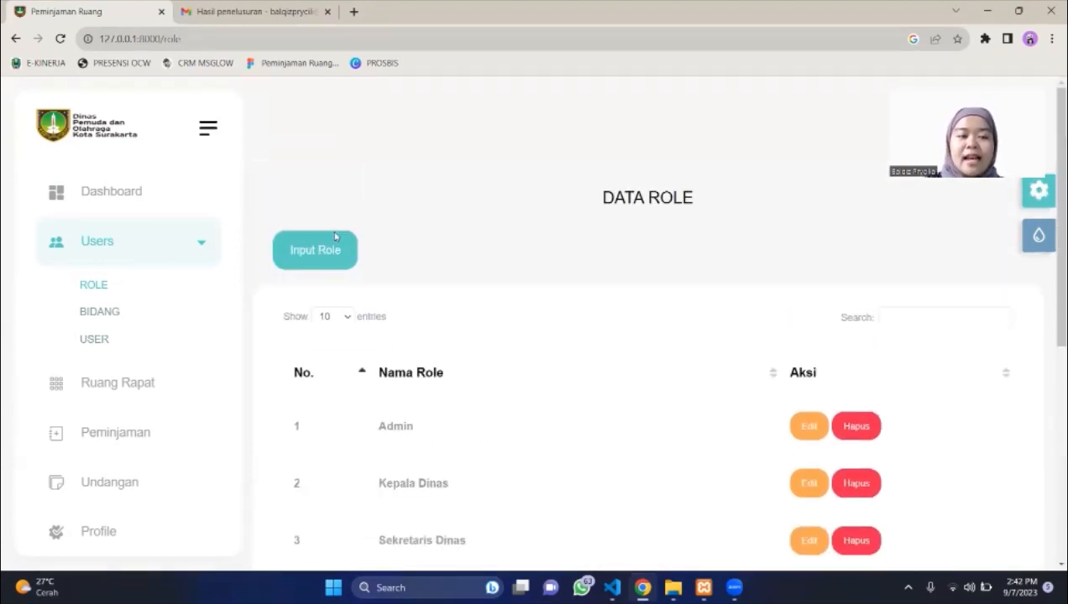
left_click(102, 311)
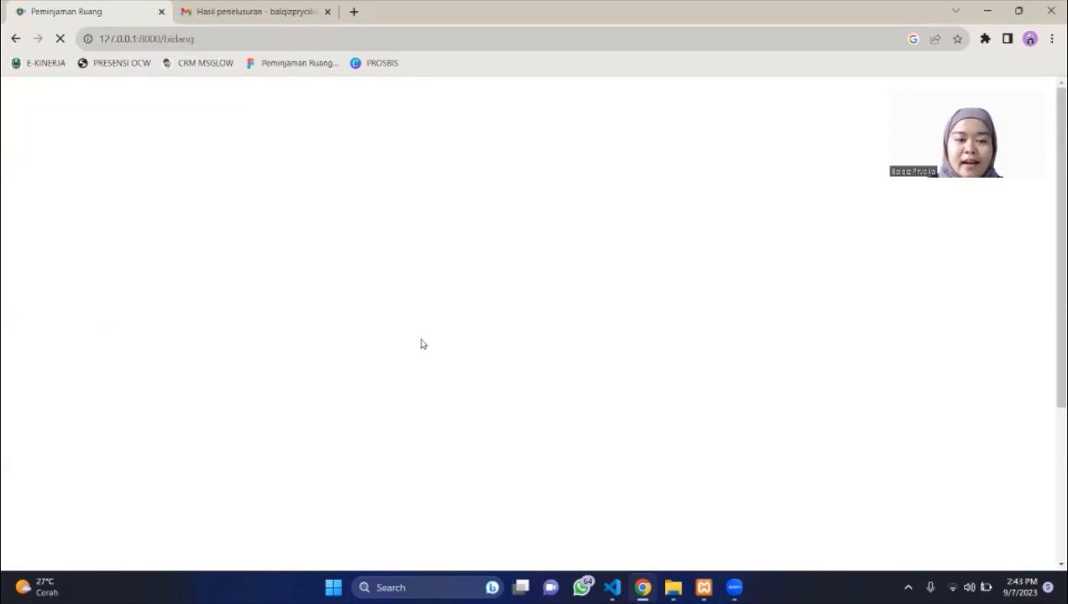
Review the four divisions in DATA BIDANG, then open the USER list.
scroll(560, 417, "down", 2)
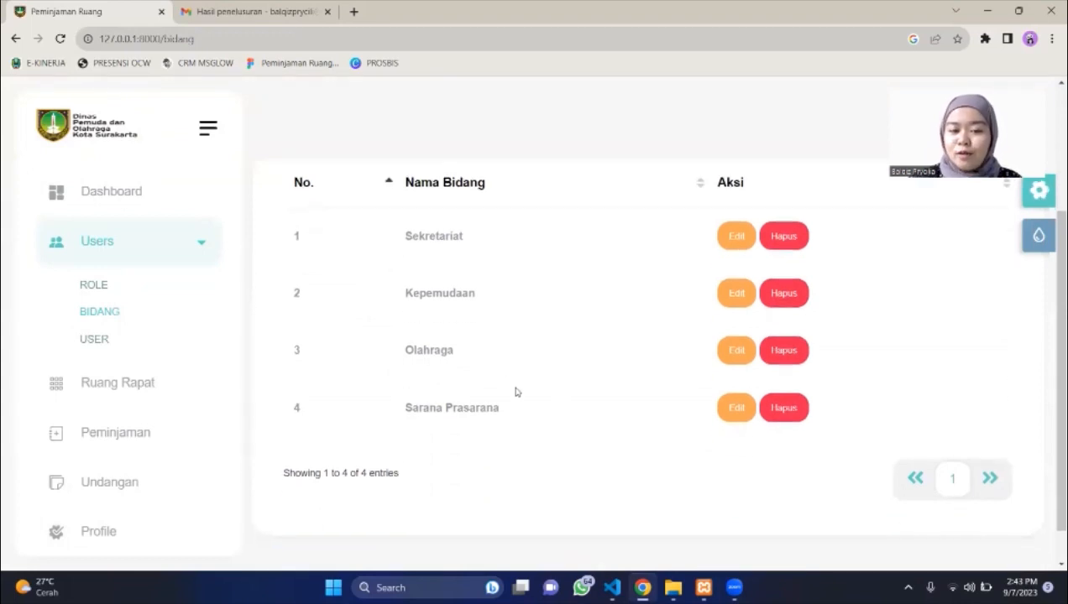
scroll(516, 392, "up", 2)
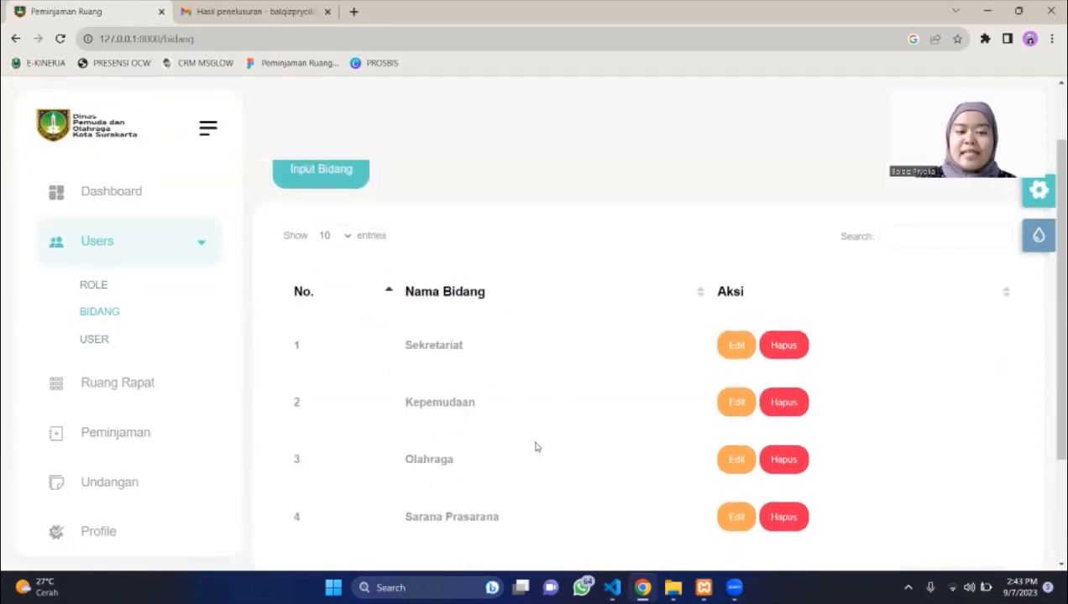
scroll(535, 447, "up", 1)
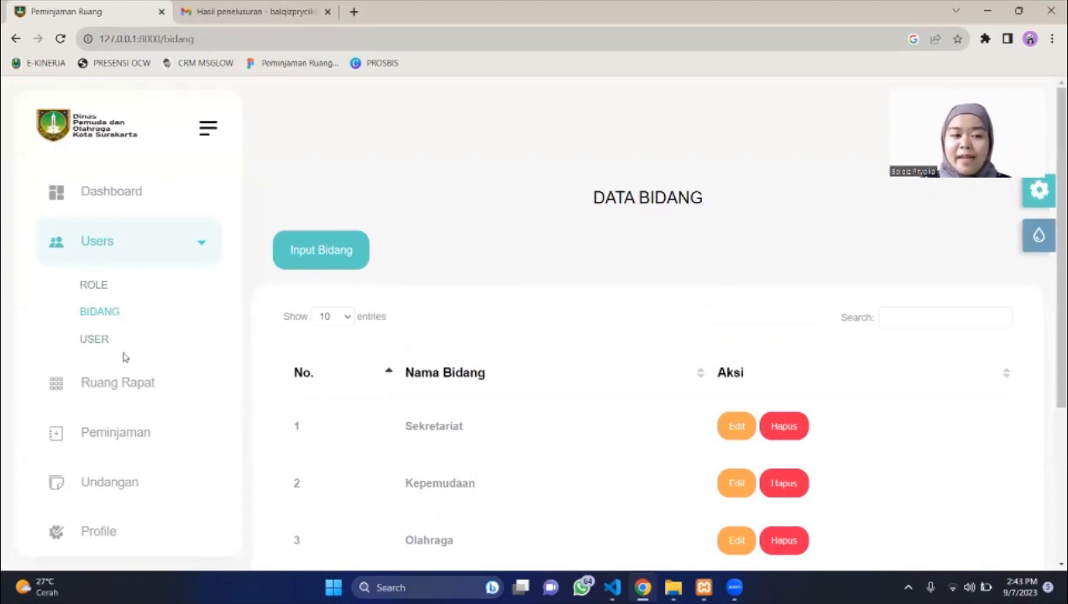
left_click(97, 339)
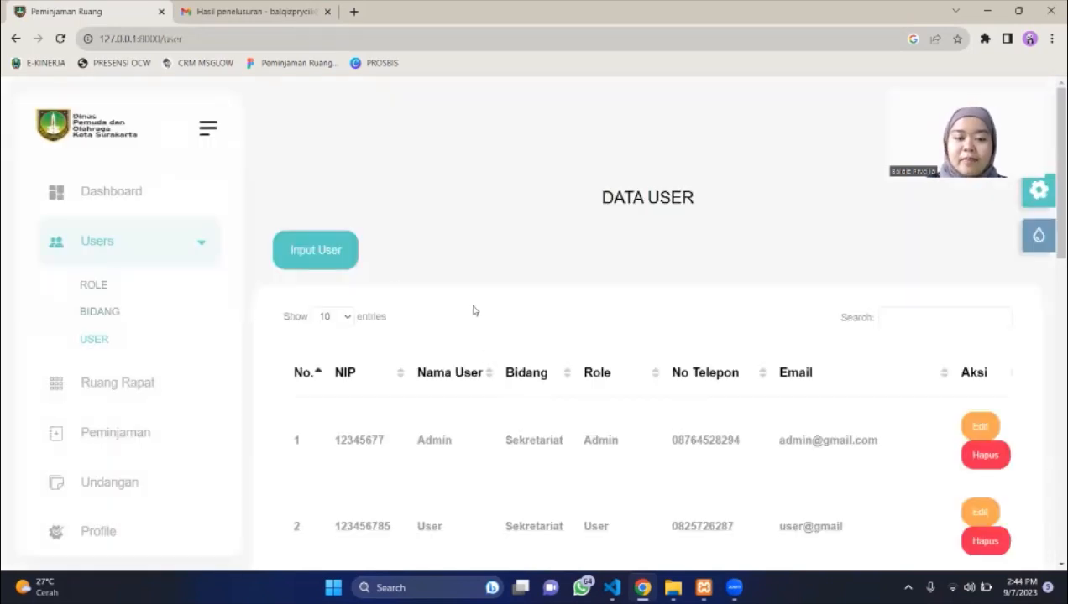
Start a new user with its NIP, name, Sekretariat division and phone number.
left_click(335, 252)
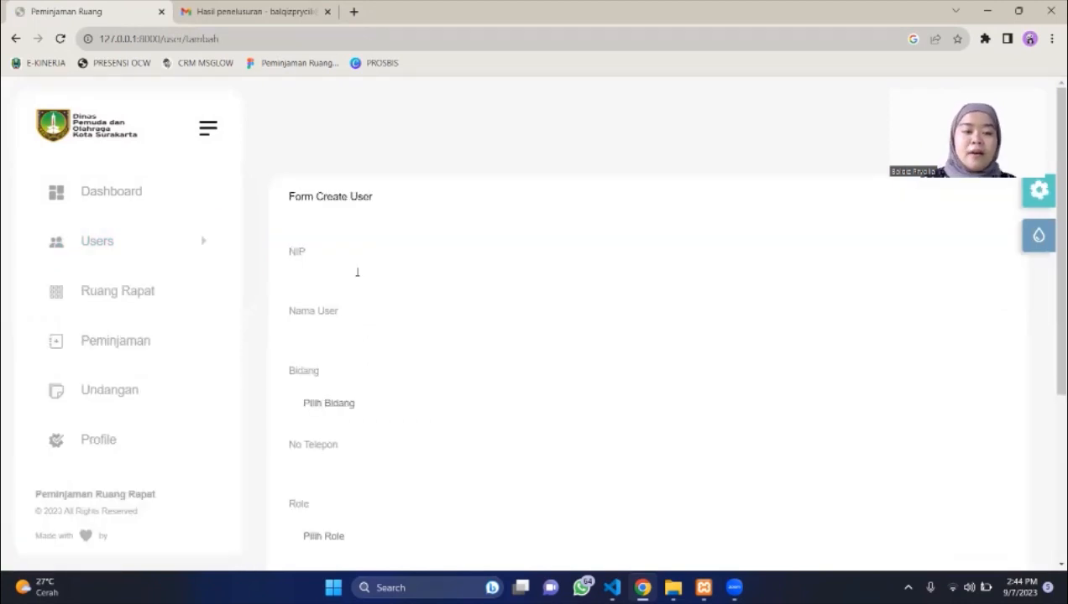
left_click(357, 285)
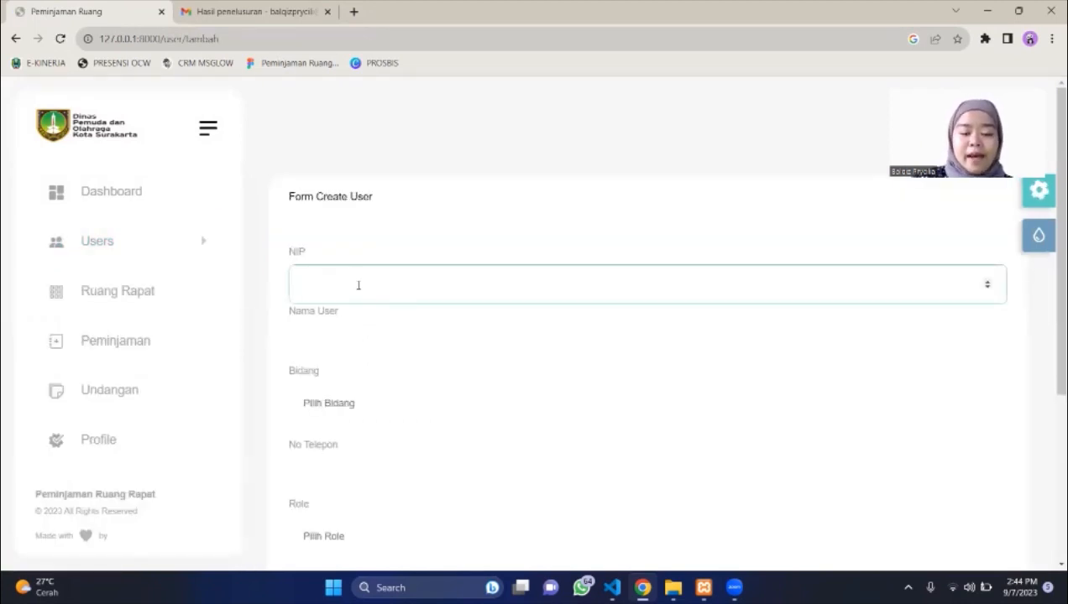
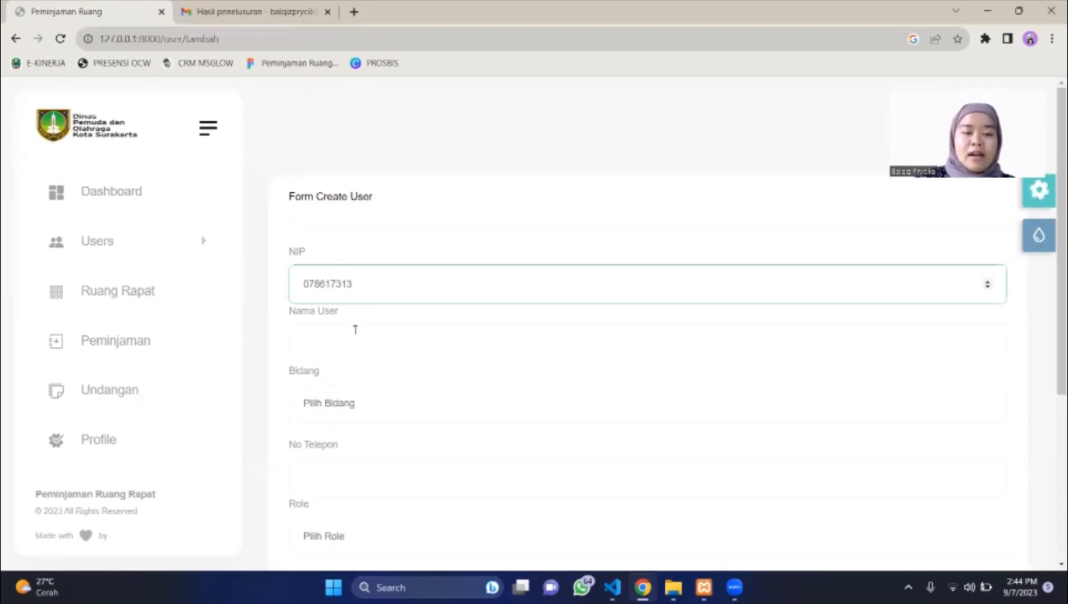
left_click(355, 332)
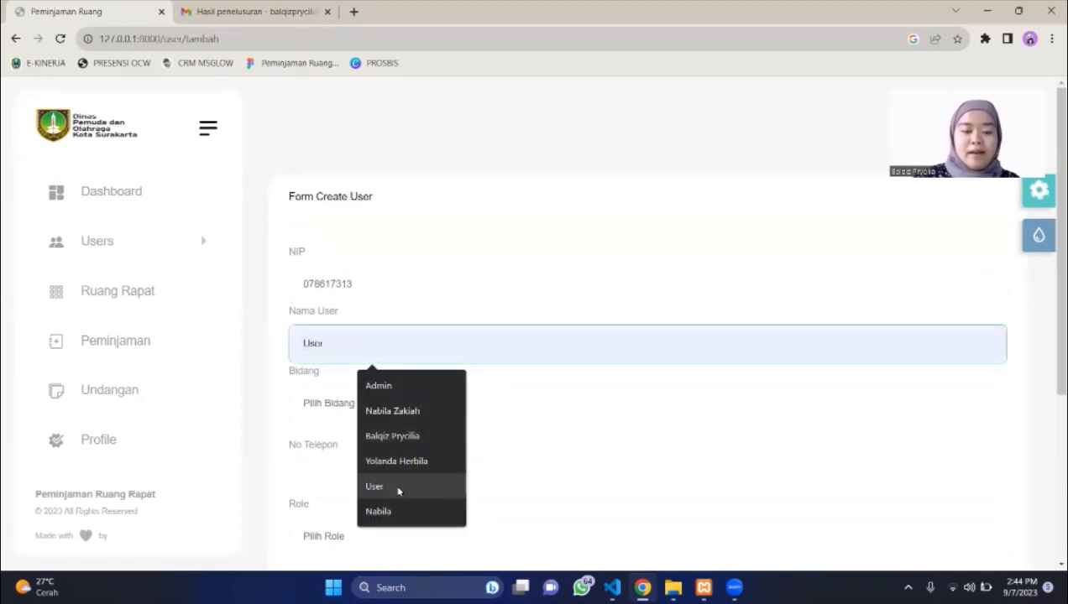
left_click(393, 511)
left_click(348, 418)
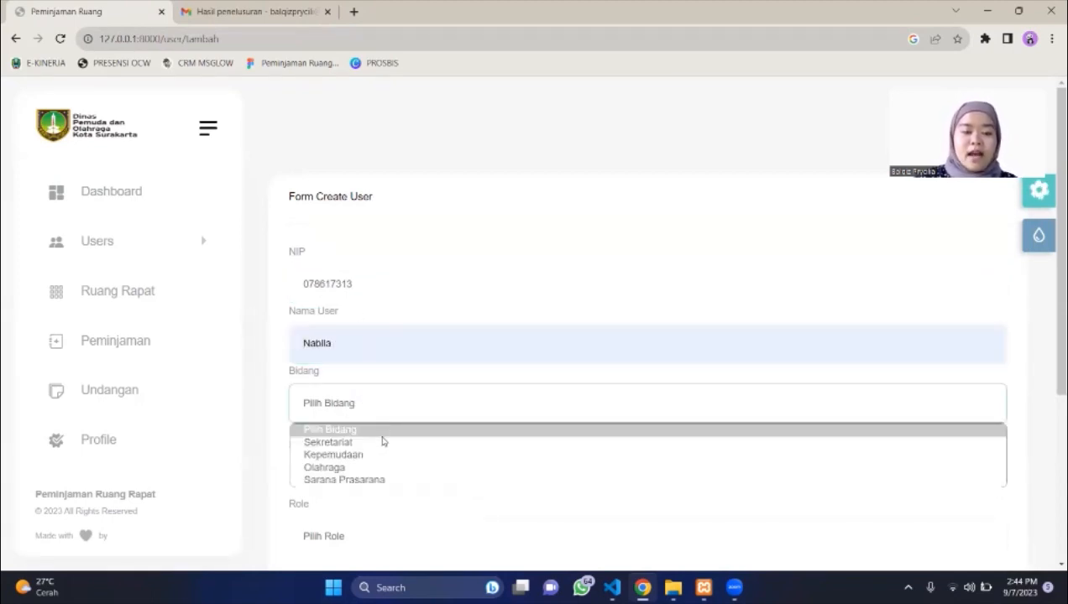
left_click(382, 441)
left_click(326, 466)
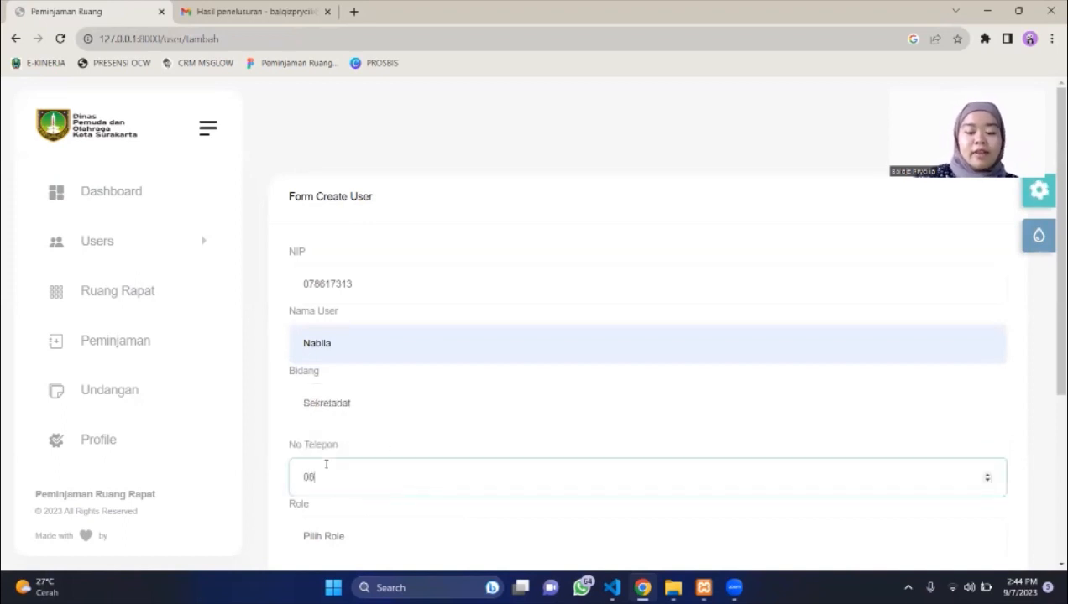
Give the new user the User role, an email and a password, and submit.
scroll(370, 378, "down", 2)
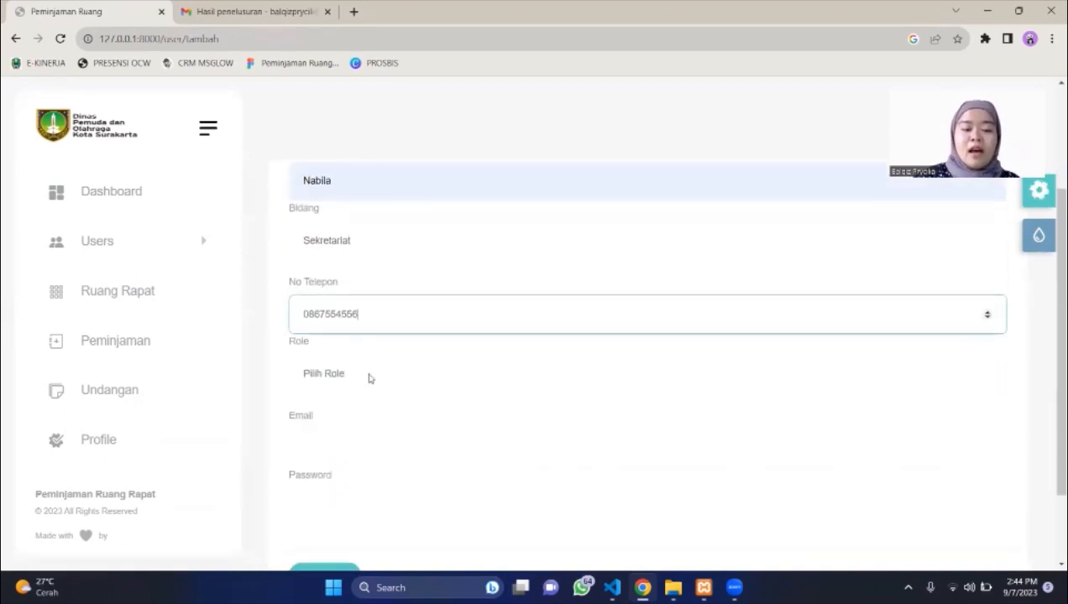
left_click(343, 389)
left_click(350, 489)
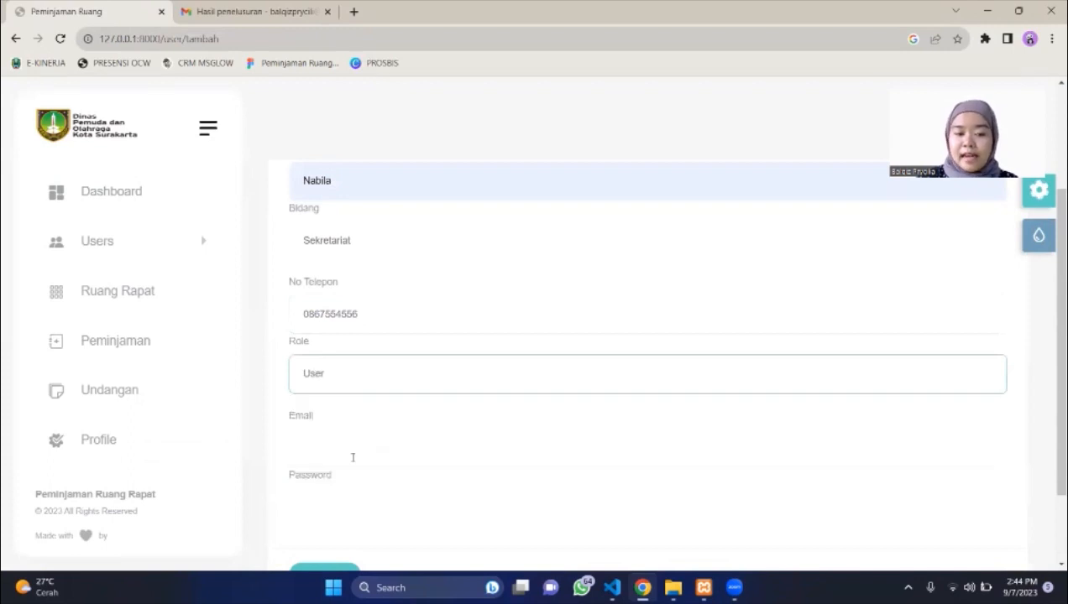
left_click(341, 441)
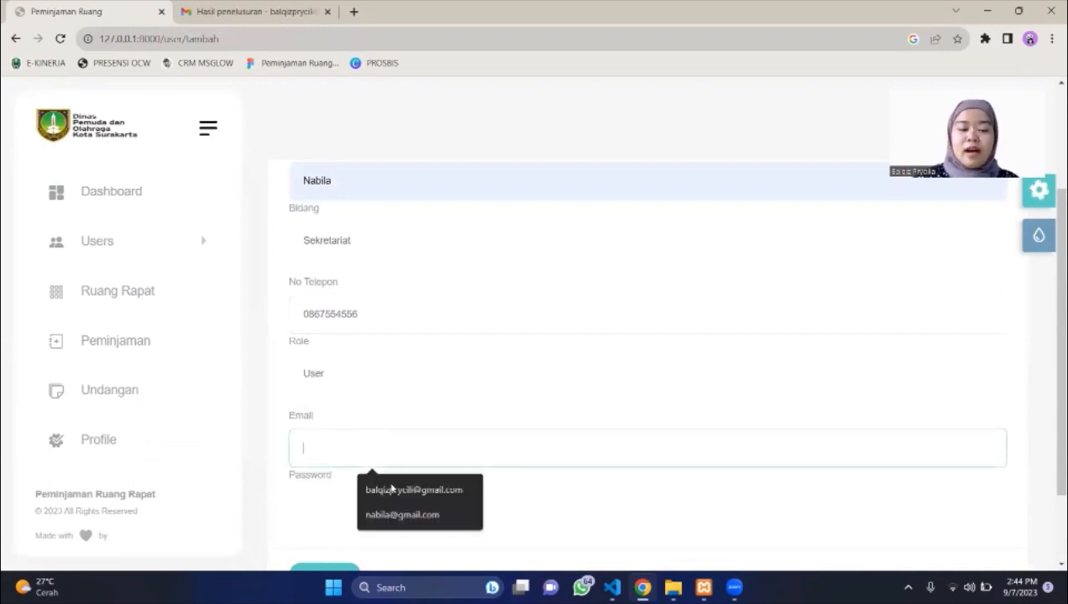
left_click(392, 488)
left_click(356, 503)
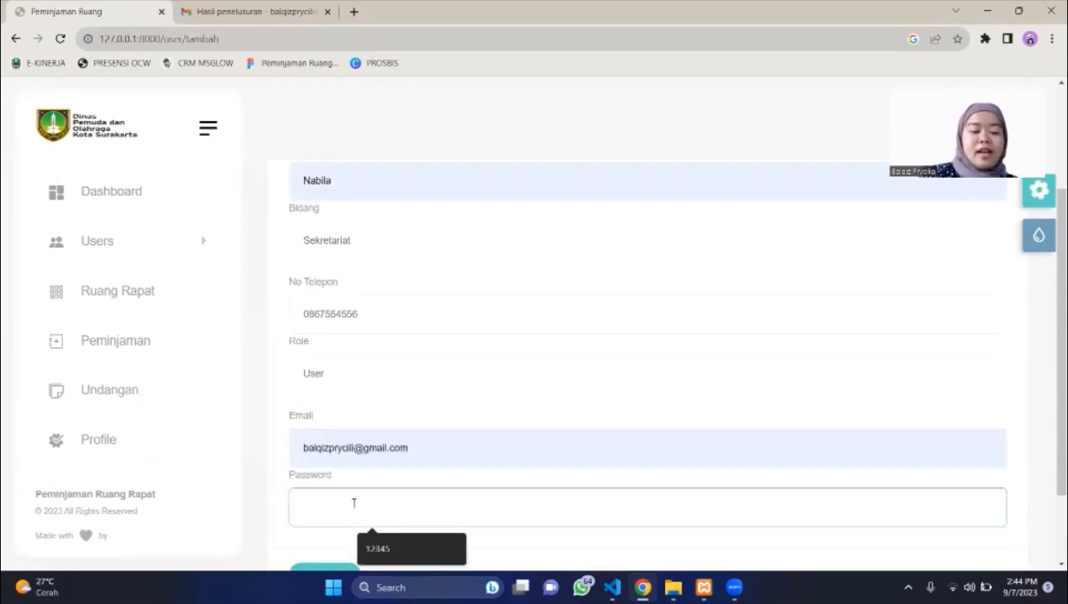
type("12345")
key("Return")
scroll(353, 507, "down", 1)
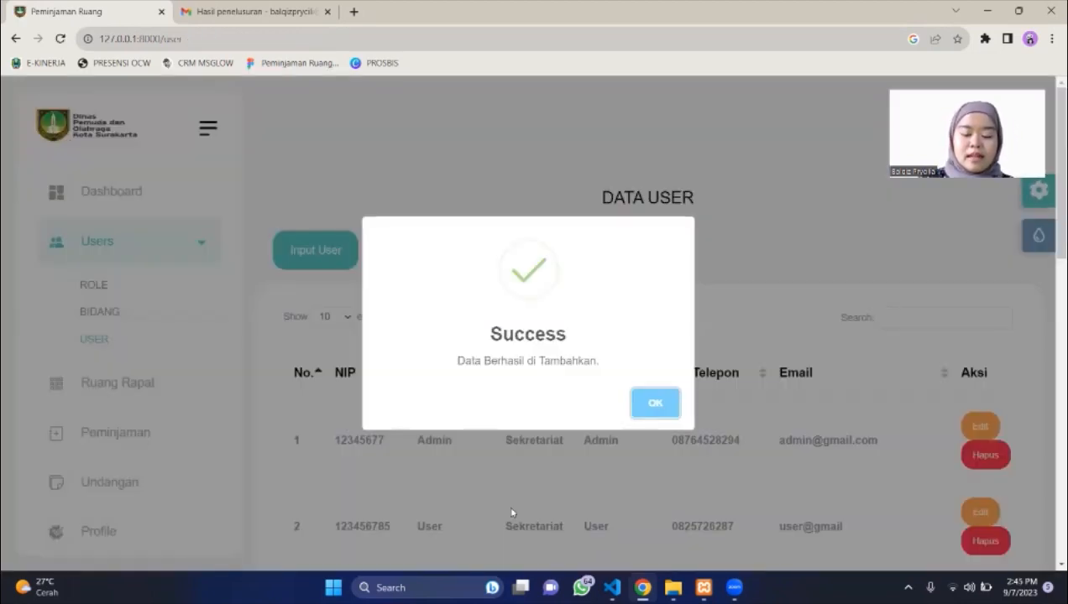
Send the verification email to the new user in row 11 on page 2.
left_click(663, 406)
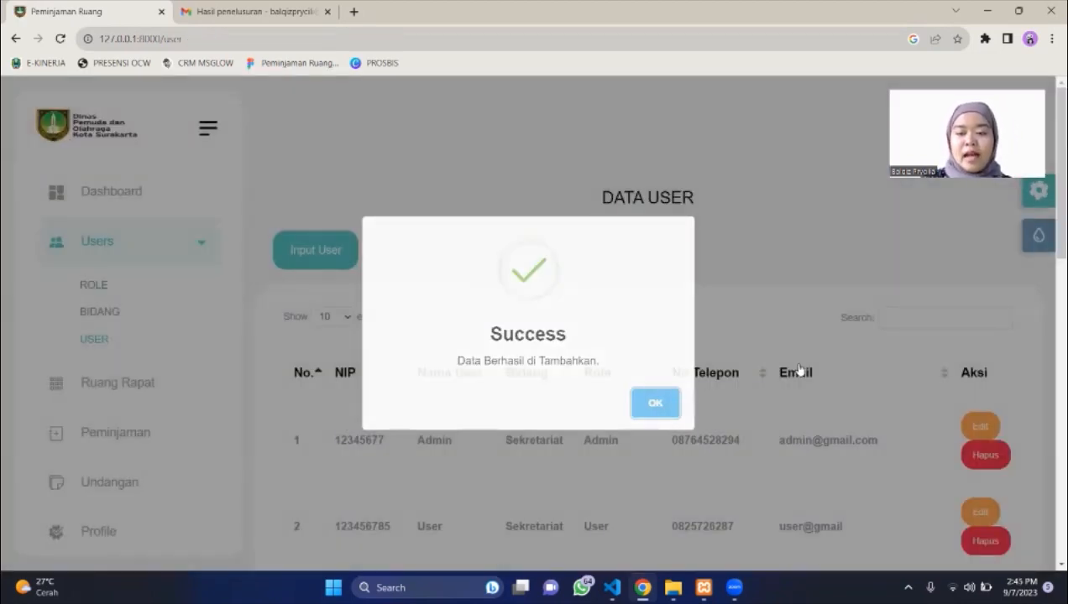
scroll(798, 370, "down", 4)
scroll(796, 370, "down", 5)
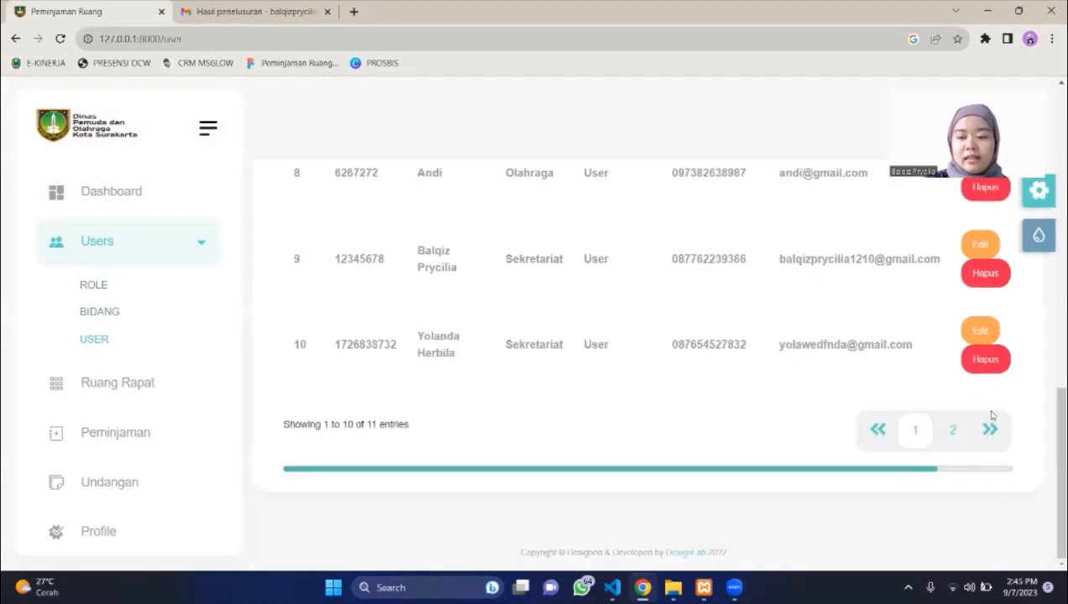
left_click(951, 433)
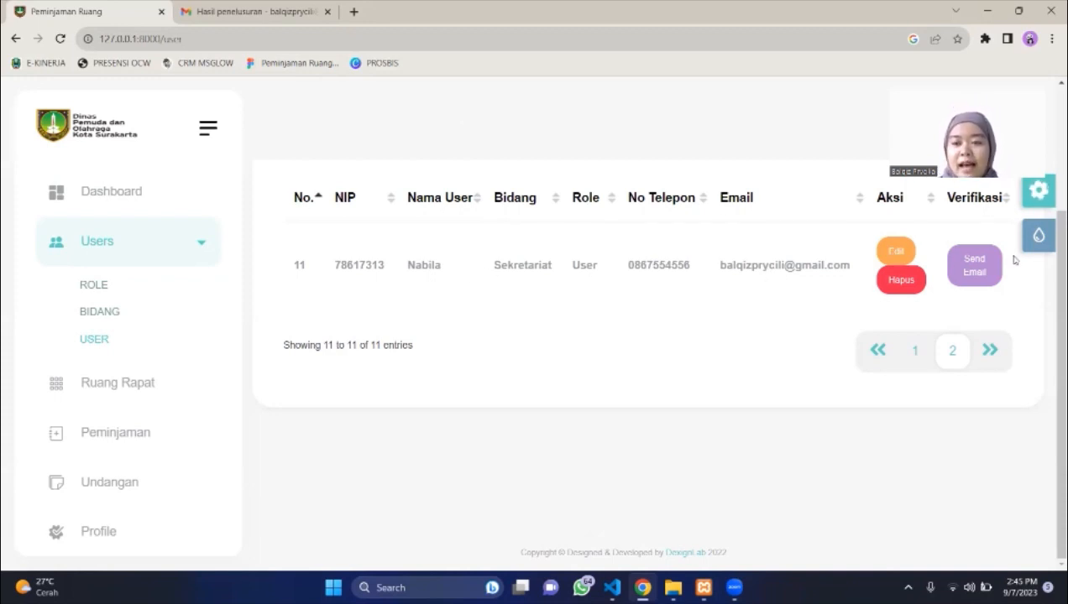
left_click(987, 264)
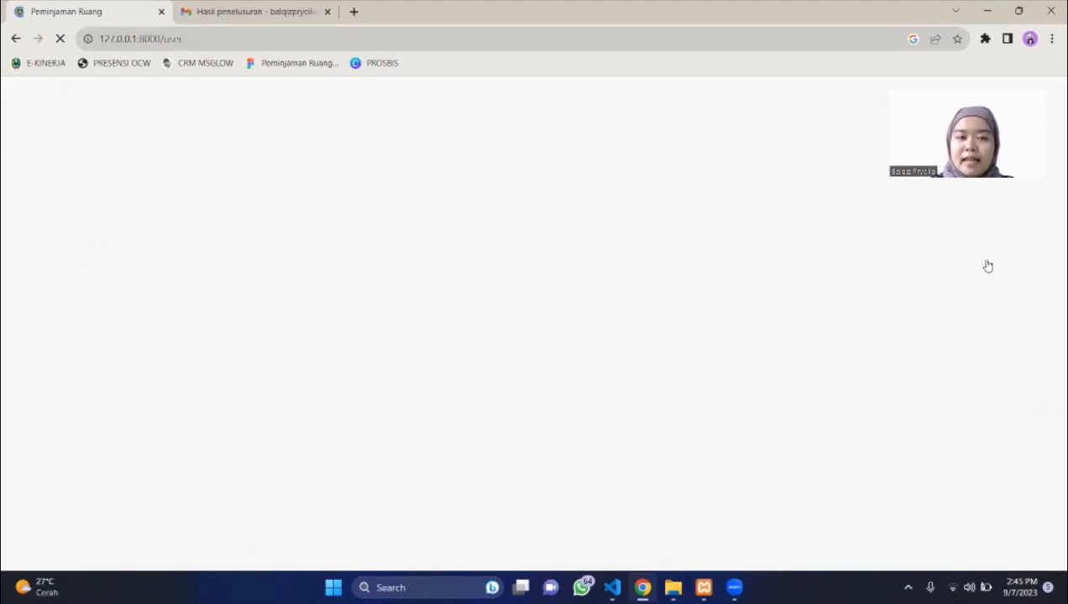
Rerun the dispora search in Gmail to find the Login User email.
left_click(221, 10)
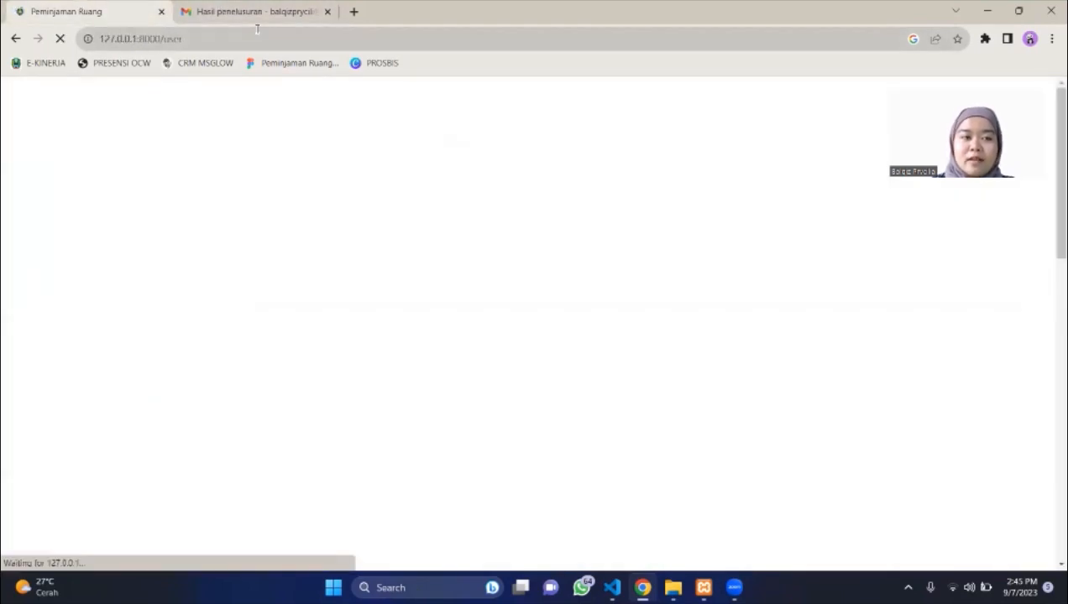
left_click(251, 12)
left_click(266, 100)
key("Return")
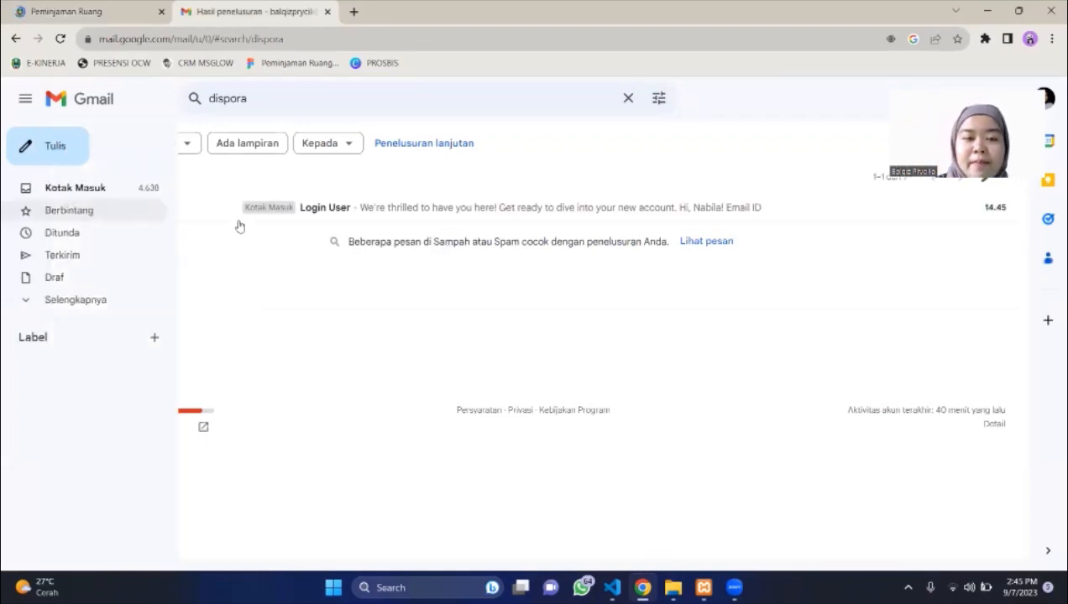
Open the Login User email, follow its Konfirmasi Akun link, and return to Gmail.
left_click(359, 210)
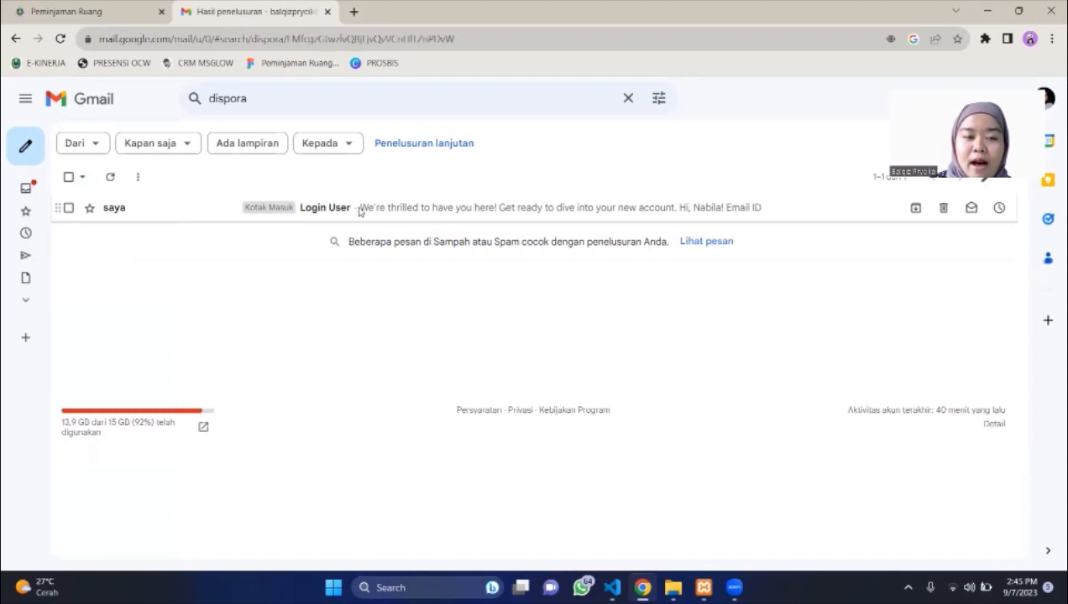
scroll(525, 411, "down", 1)
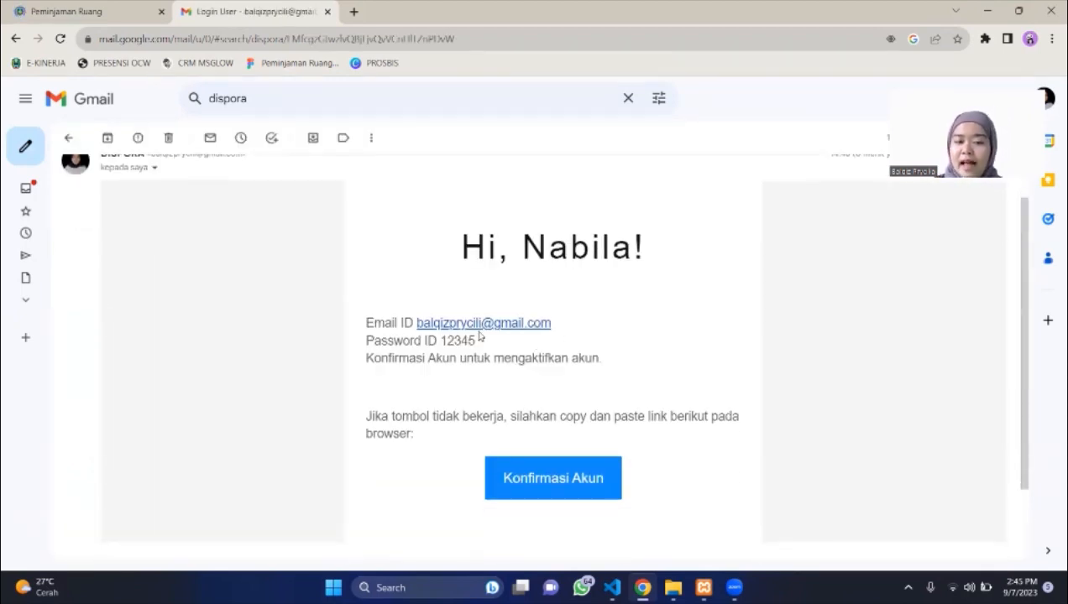
left_click(578, 480)
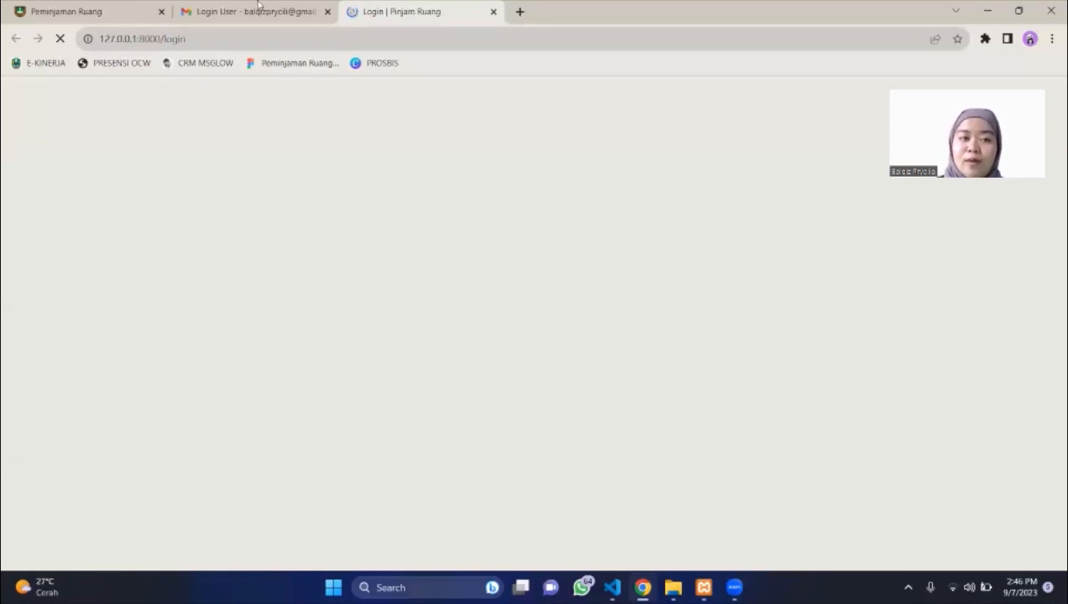
key("ctrl+shift+Tab")
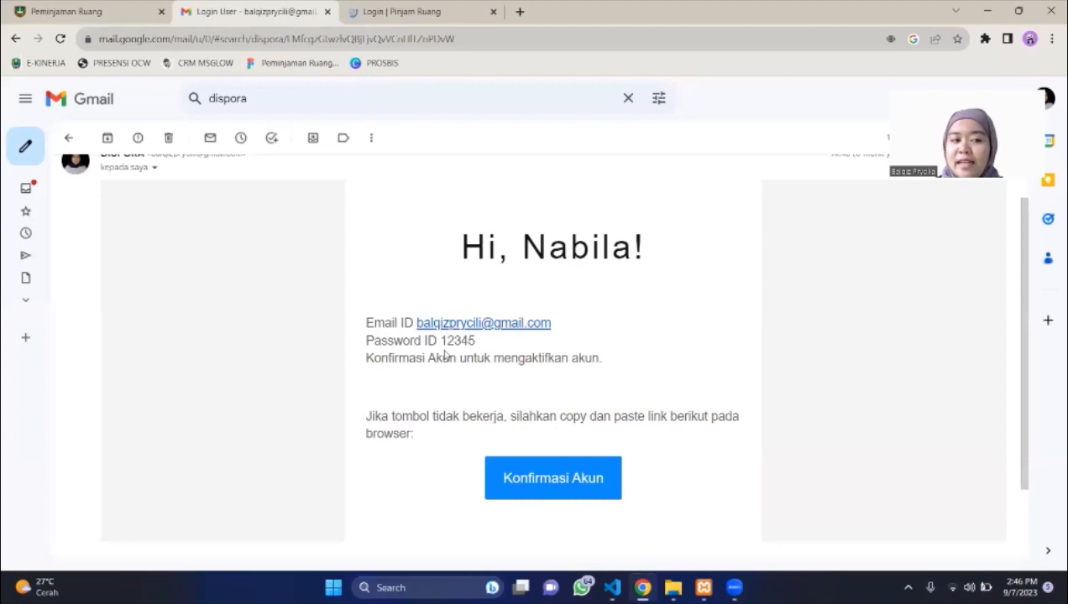
Close the extra login tab and open row 11's user record on page 2 for editing.
left_click(51, 6)
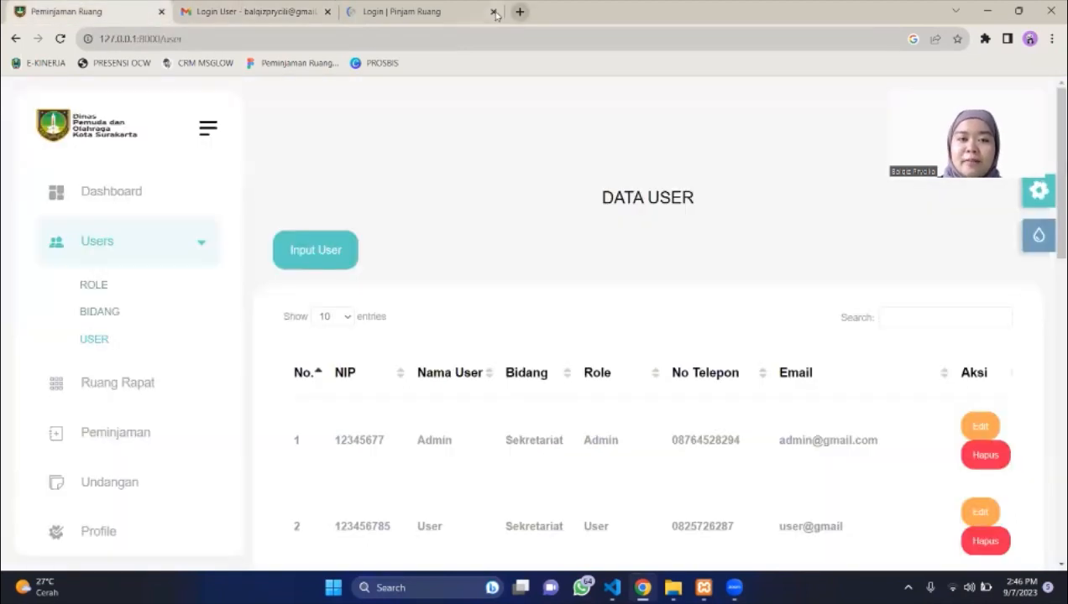
left_click(492, 11)
scroll(562, 330, "down", 10)
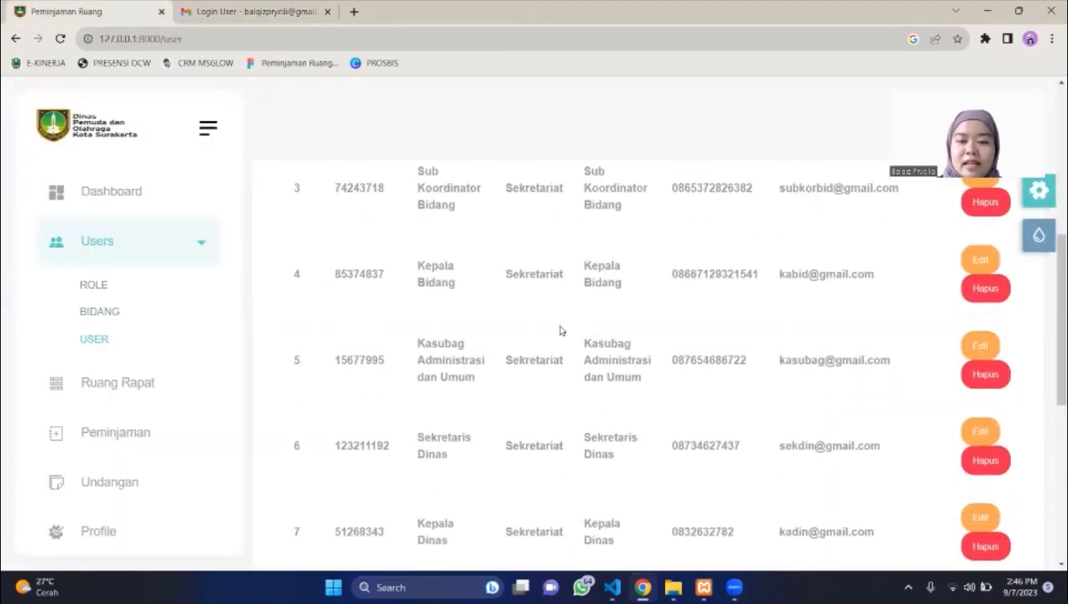
left_click(952, 430)
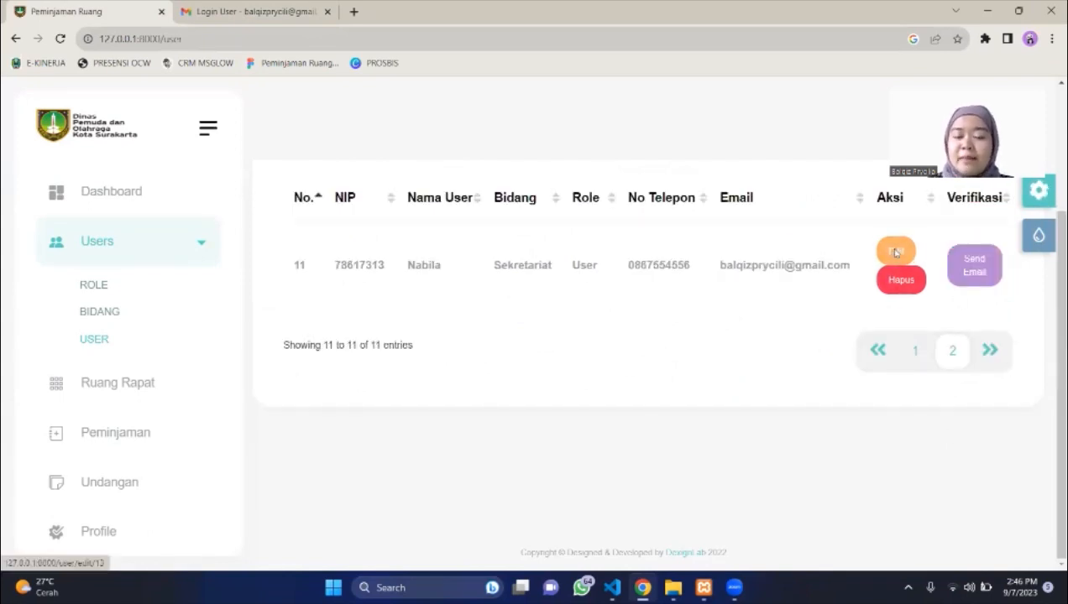
left_click(894, 251)
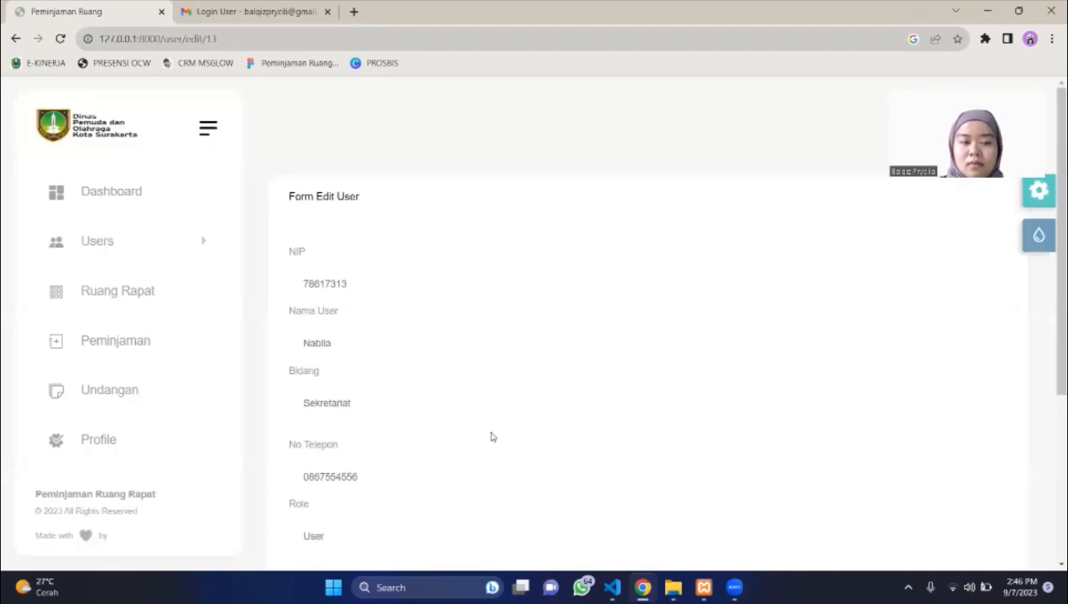
Re-enter and save the new user's password, then go to the Ruang Rapat page.
scroll(479, 438, "down", 3)
left_click(394, 413)
type("12345")
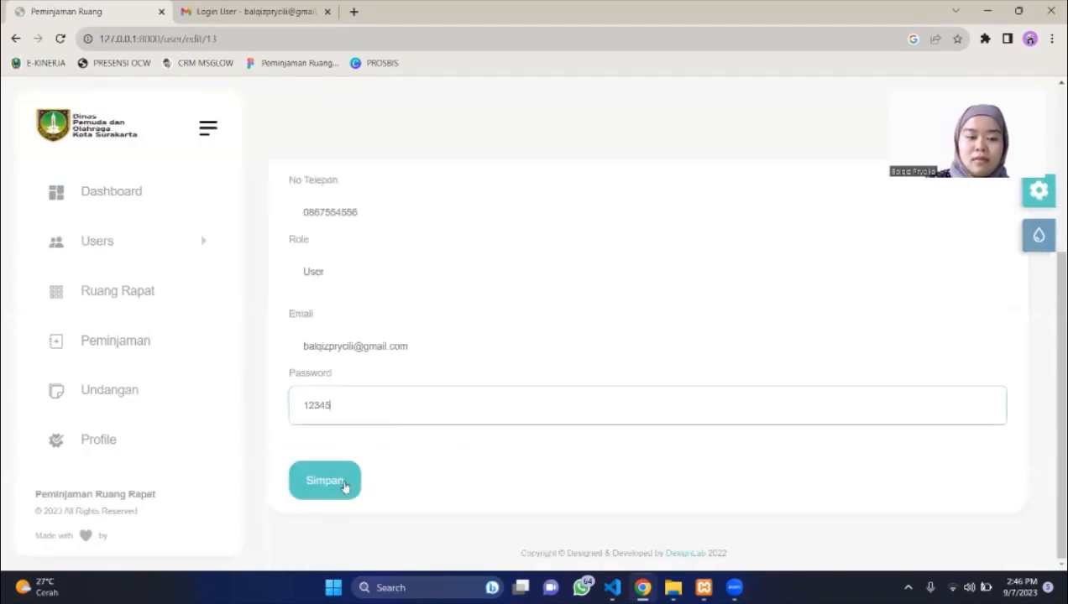
key("BackSpace")
type("5")
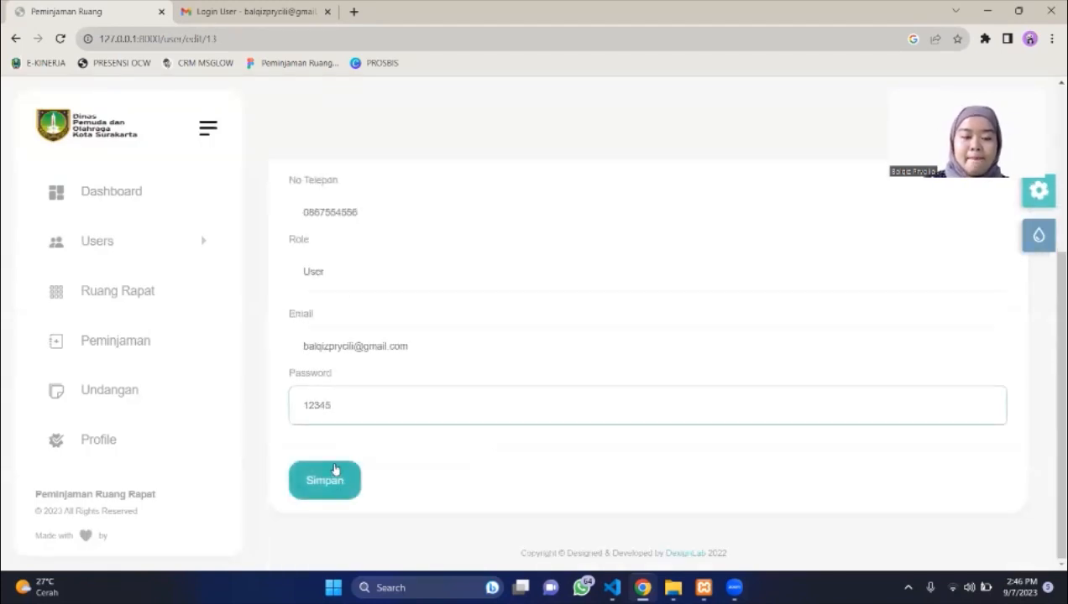
left_click(335, 470)
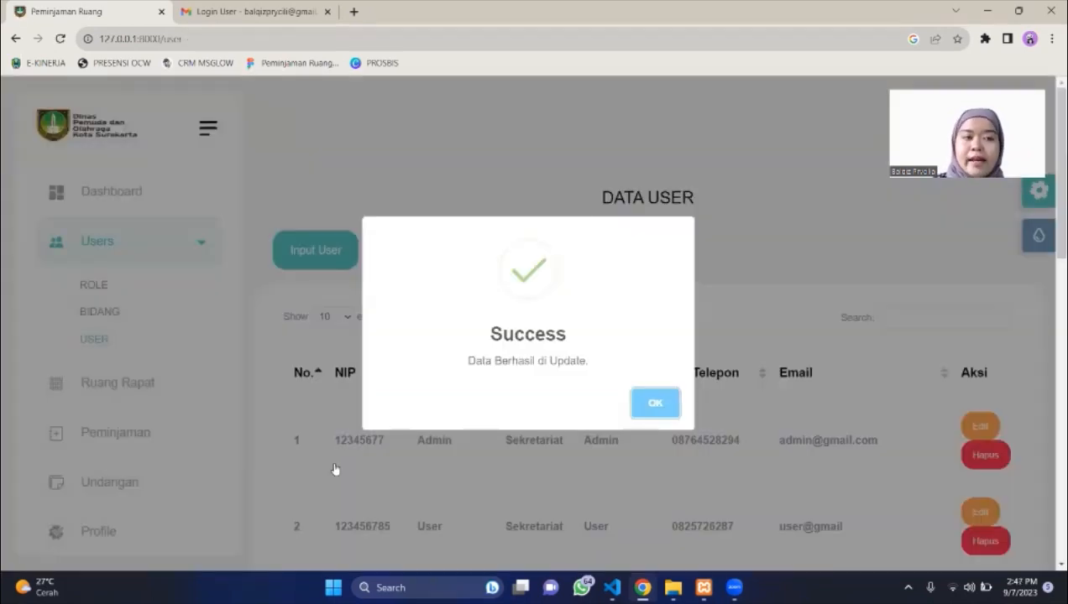
left_click(661, 405)
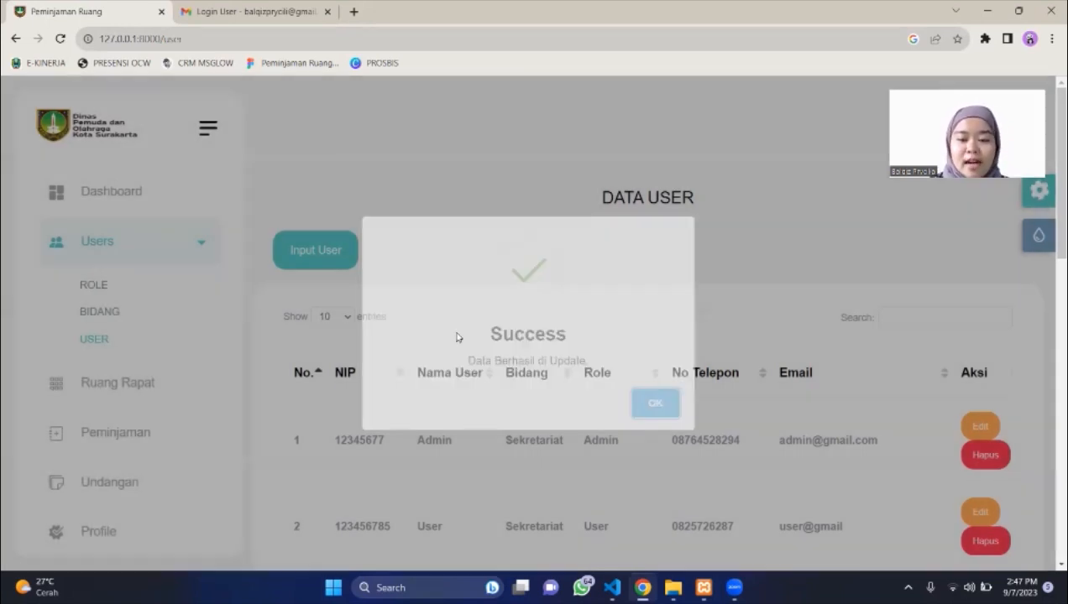
left_click(134, 394)
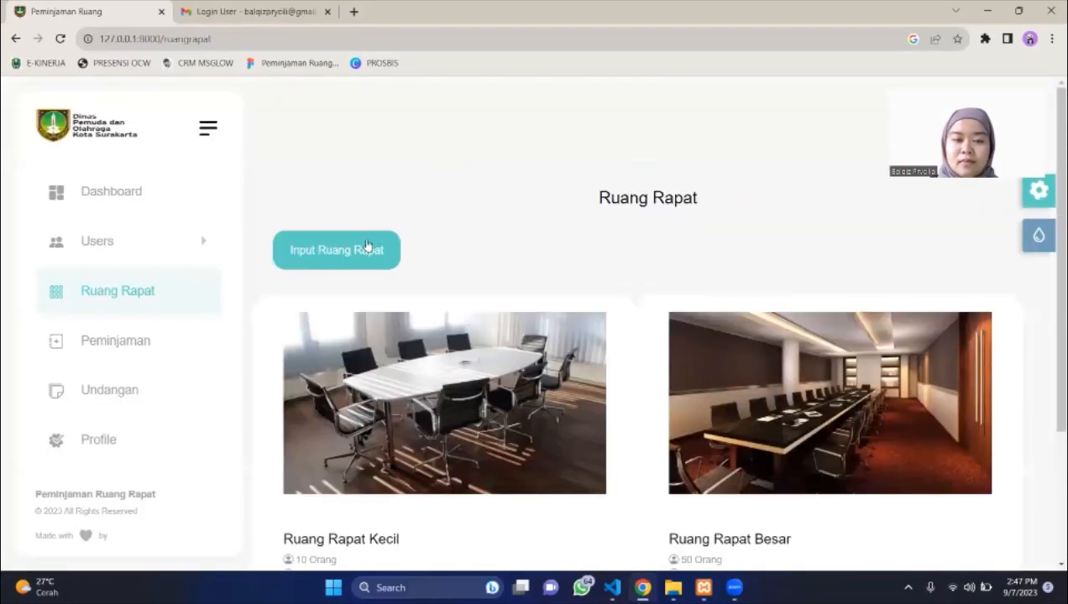
Start a new meeting room and fill in its name, capacity, hours (start 00) and location.
left_click(366, 245)
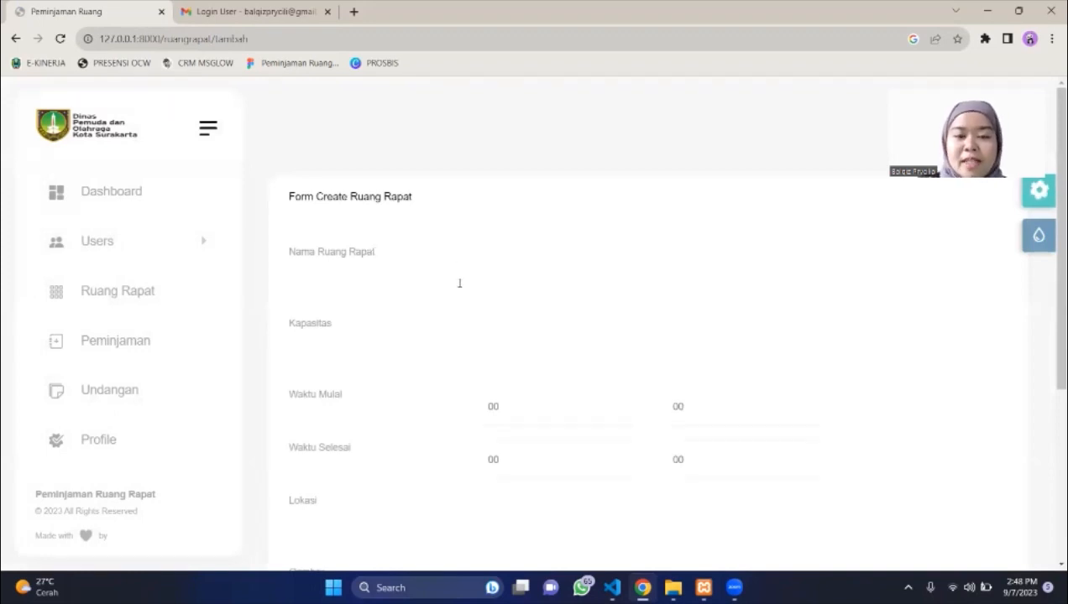
left_click(459, 283)
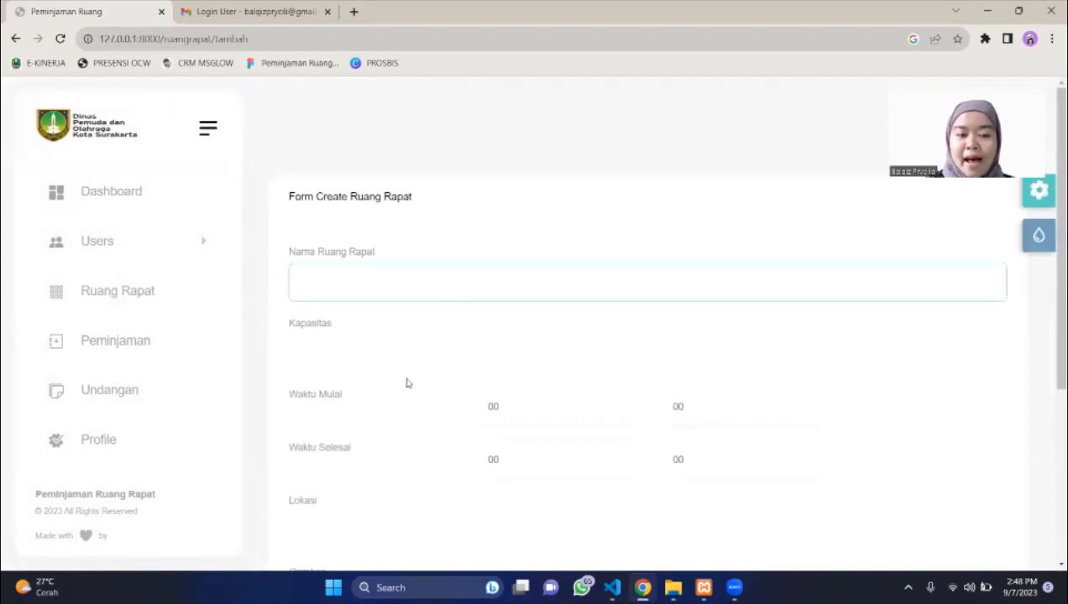
left_click(373, 342)
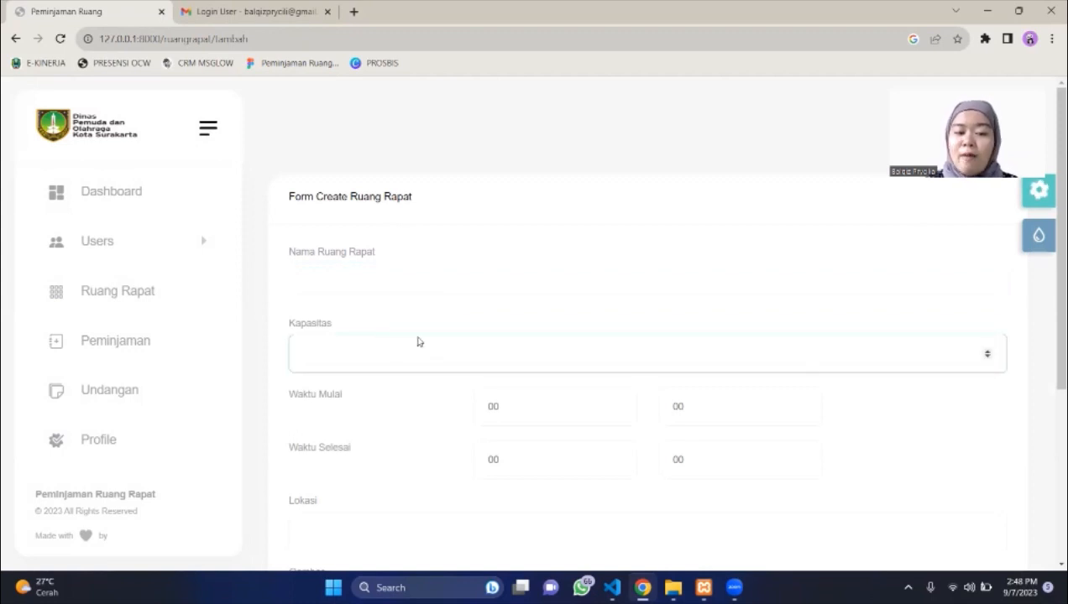
scroll(418, 341, "down", 2)
left_click(525, 319)
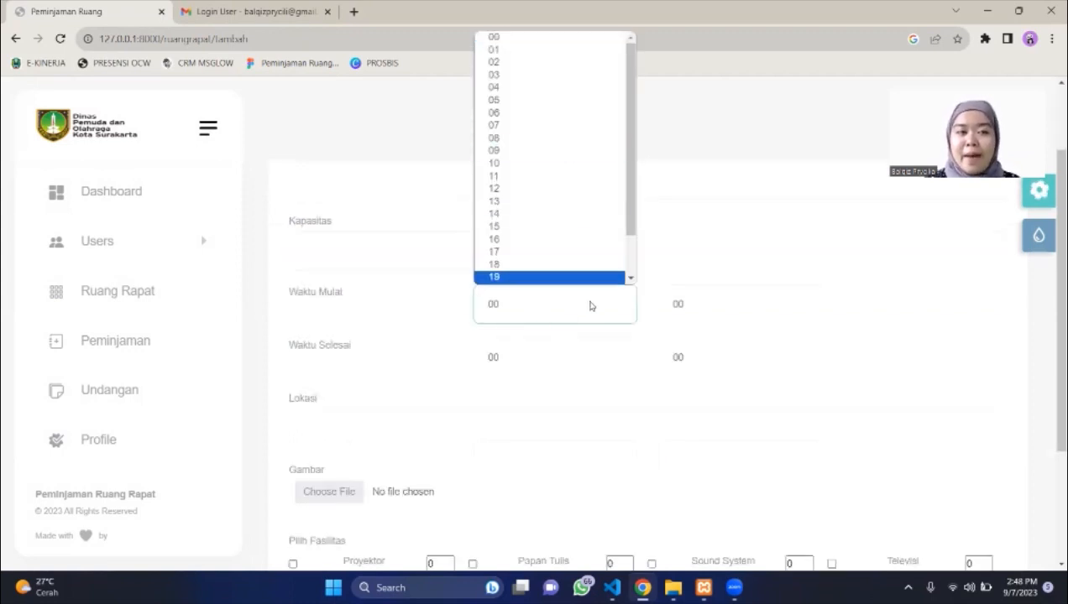
left_click(572, 363)
left_click(572, 363)
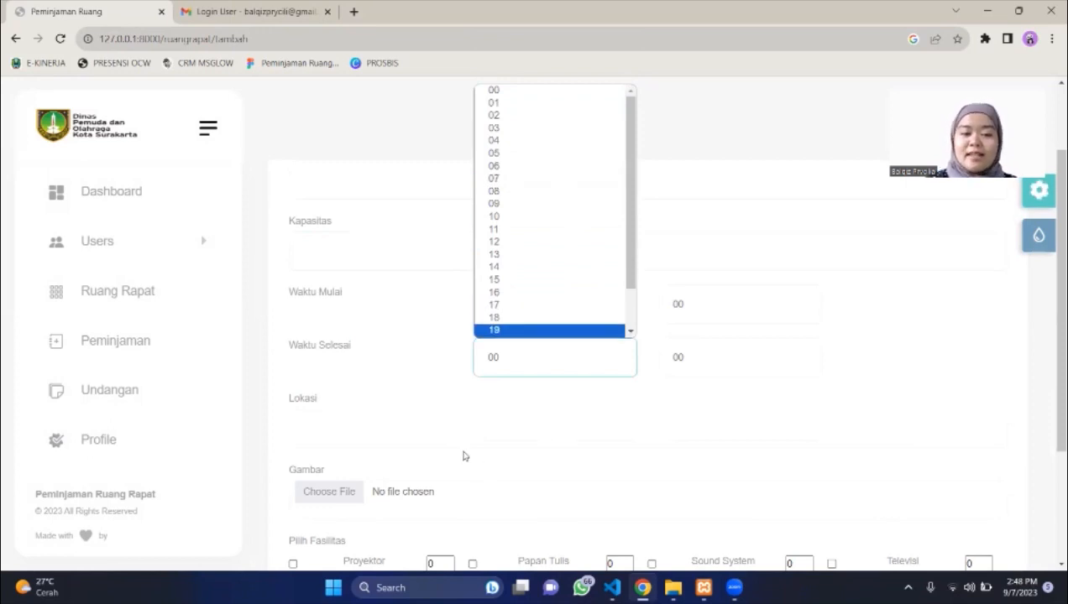
left_click(443, 435)
scroll(443, 441, "down", 3)
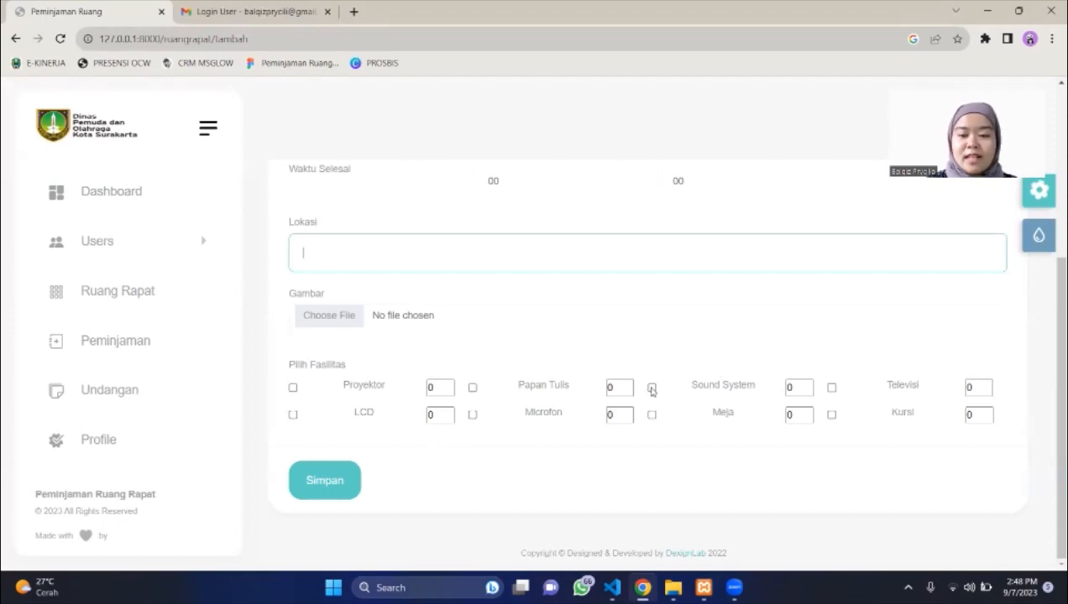
Tick Papan Tulis and Meja, set Sound System to 5, then return to Ruang Rapat unsaved.
left_click(652, 387)
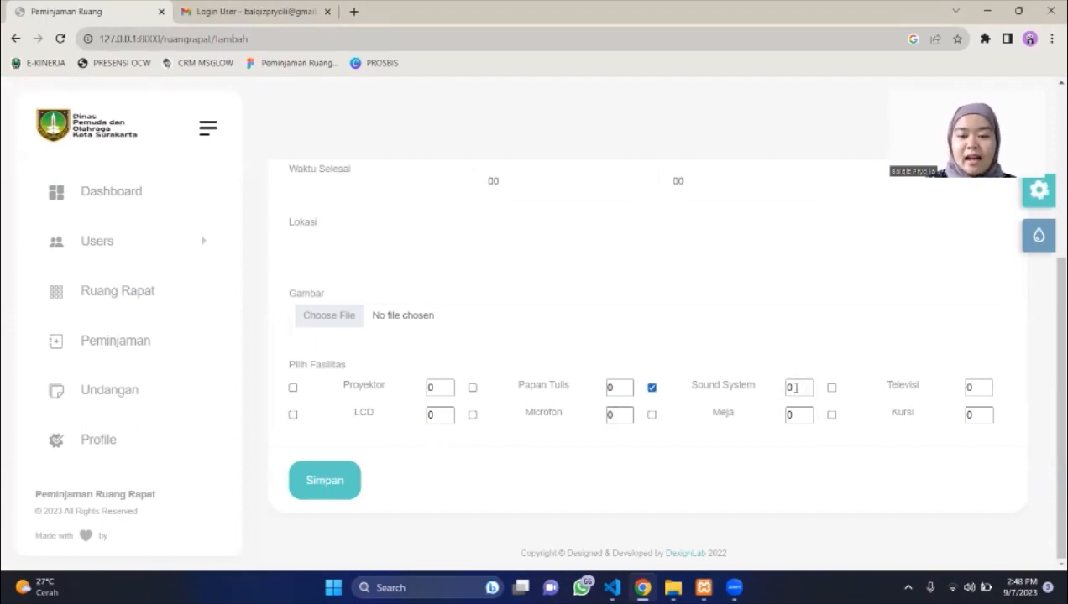
left_click(795, 388)
key("BackSpace")
type("5")
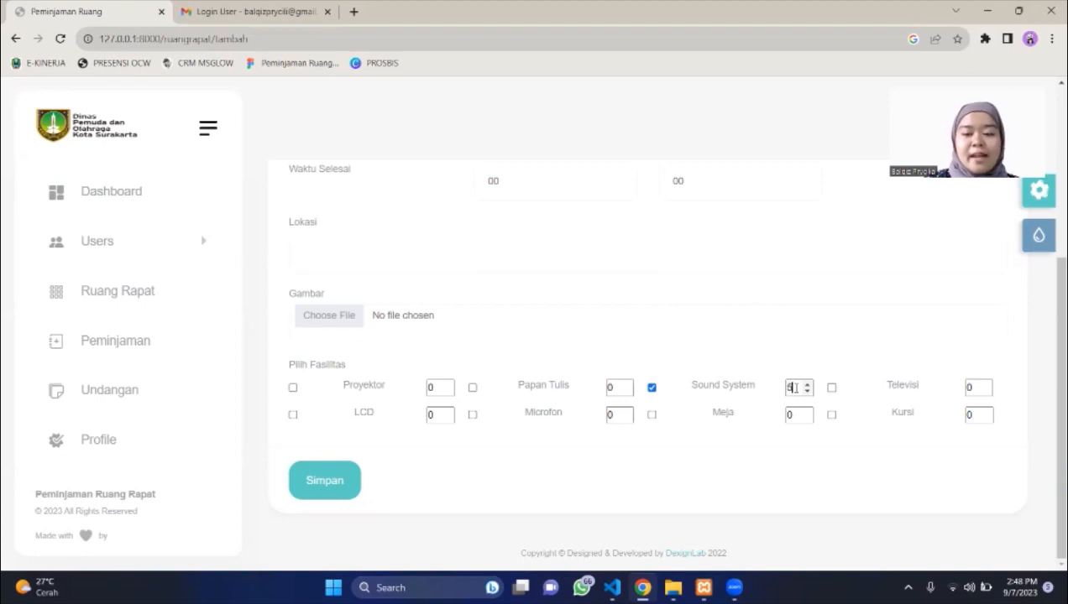
left_click(651, 415)
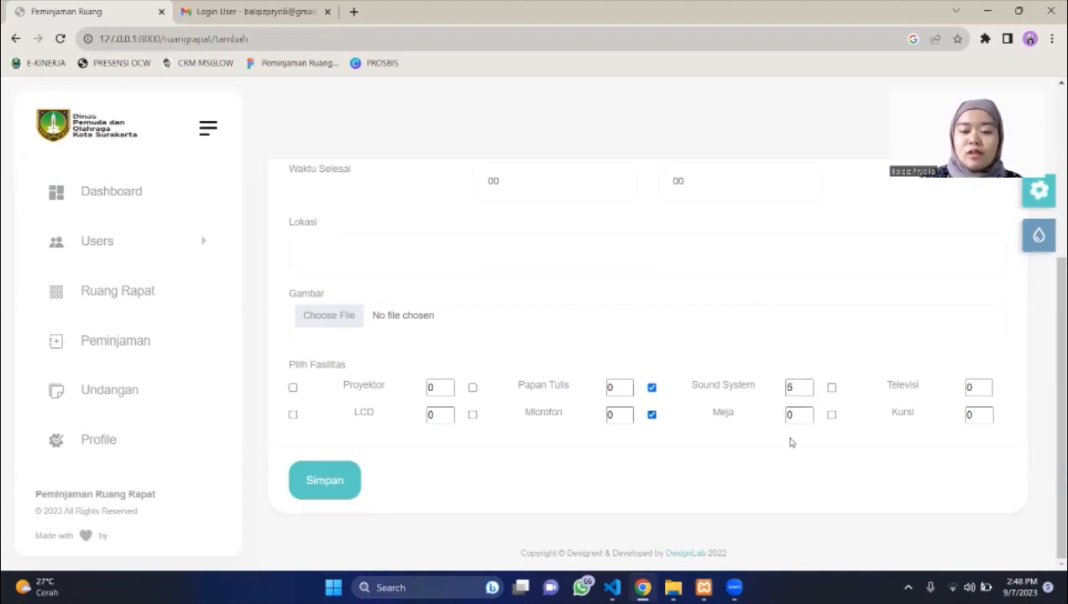
left_click(792, 415)
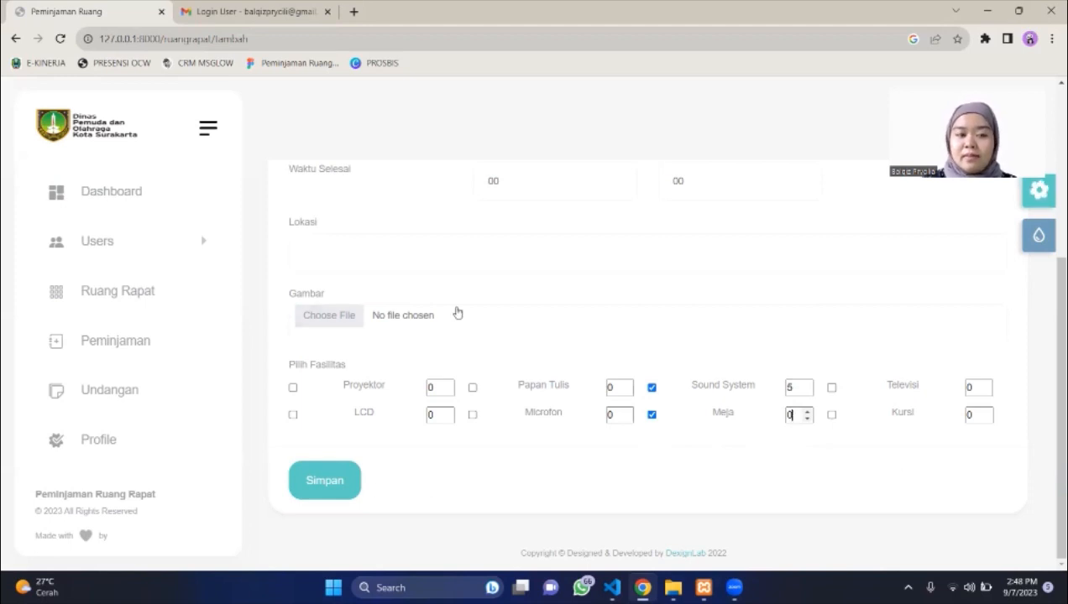
left_click(117, 295)
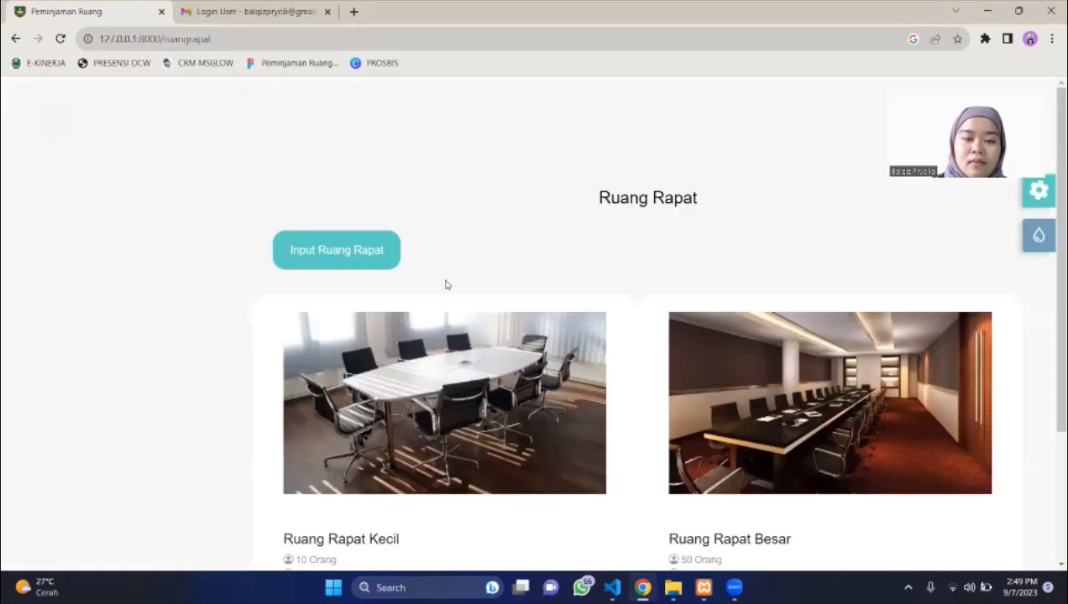
Switch Ruang Rapat Kecil to Nonaktif and back to Aktif, then view the booking history.
scroll(456, 357, "down", 2)
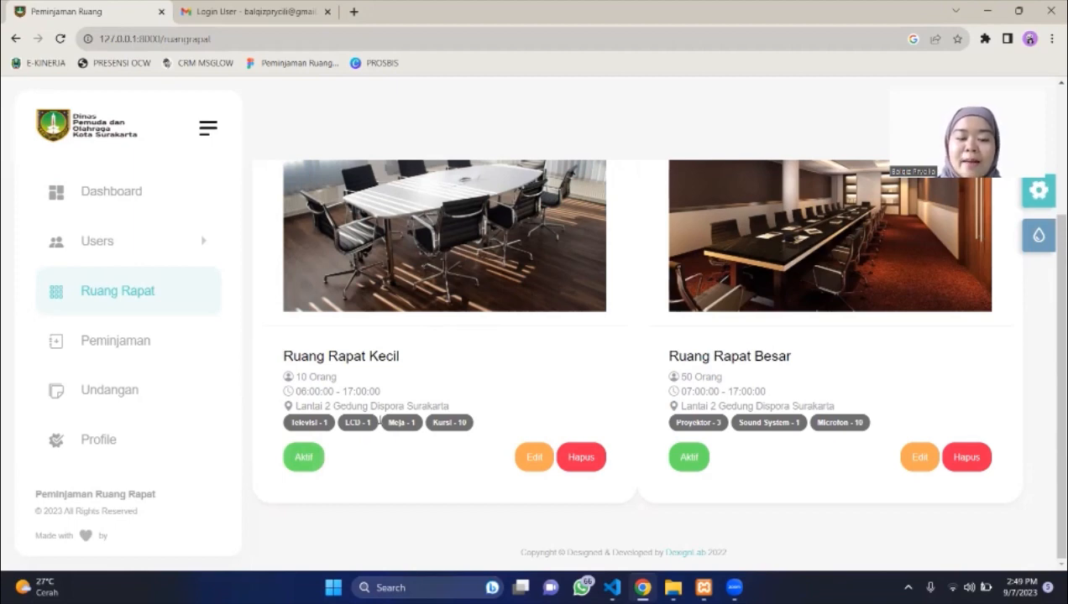
left_click(305, 464)
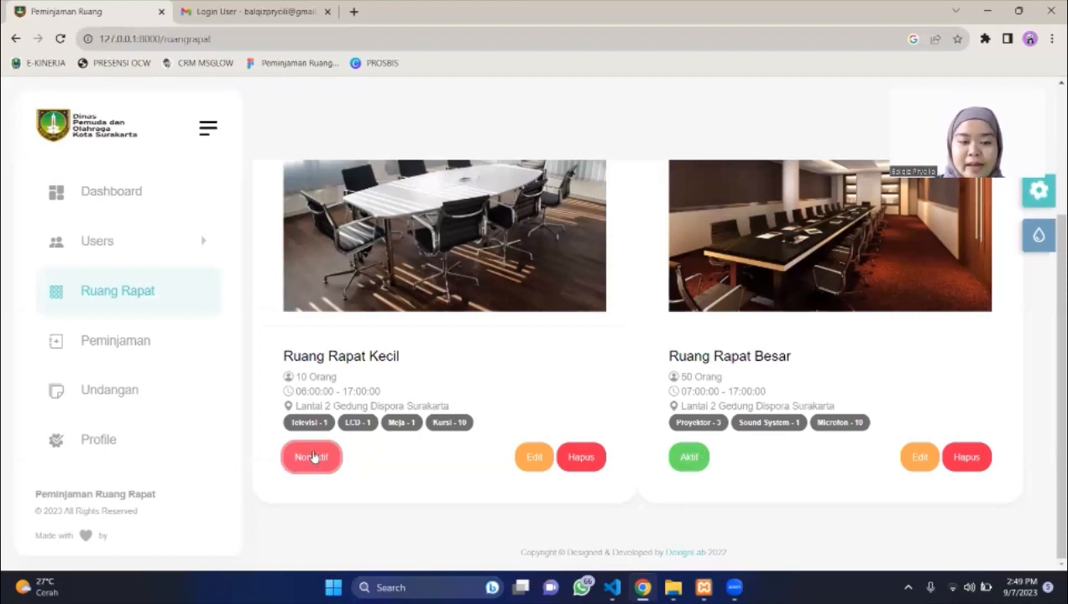
left_click(313, 457)
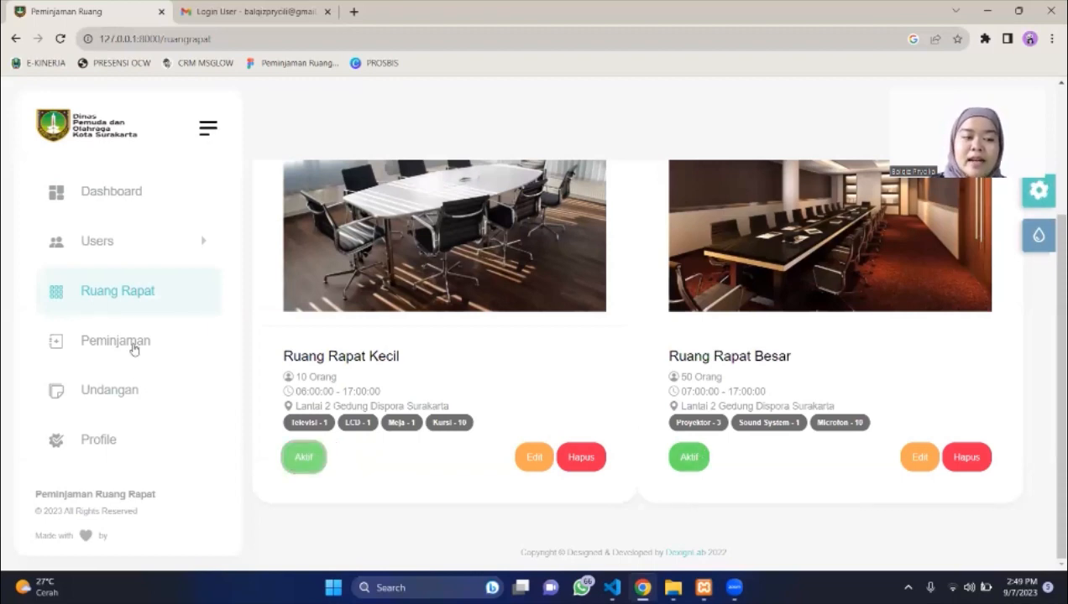
left_click(134, 347)
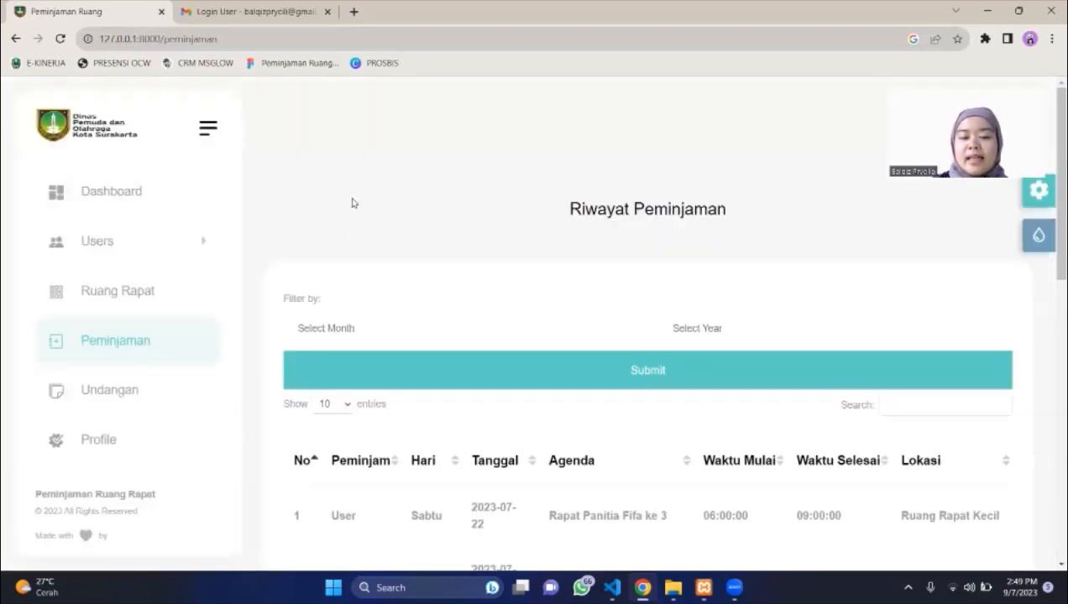
Check the month and year filters without choosing, scan the booking table, then go to Undangan.
scroll(478, 273, "down", 2)
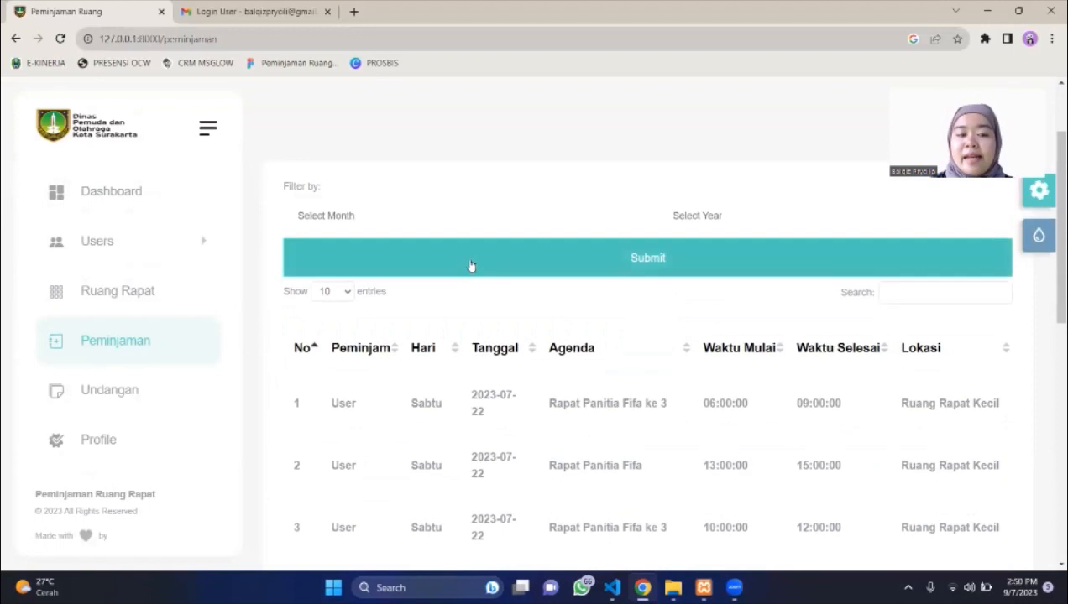
left_click(375, 222)
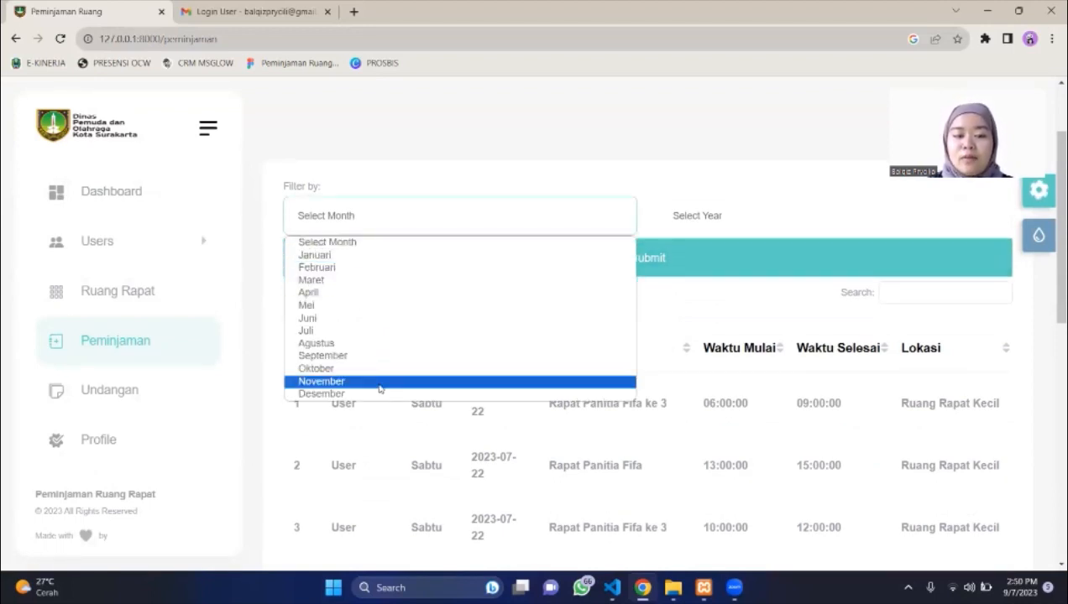
left_click(762, 214)
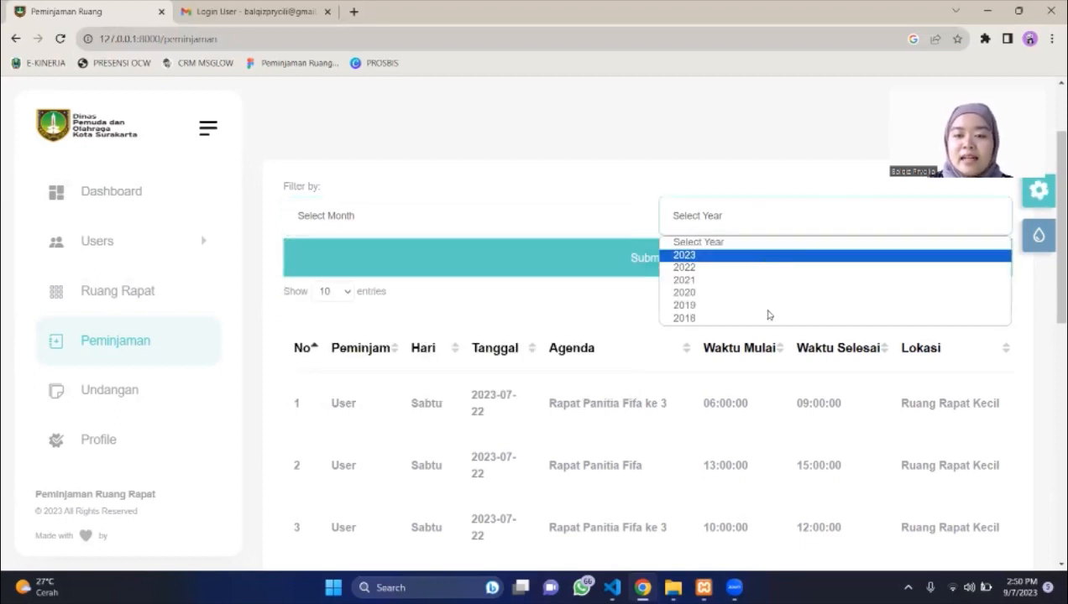
left_click(439, 181)
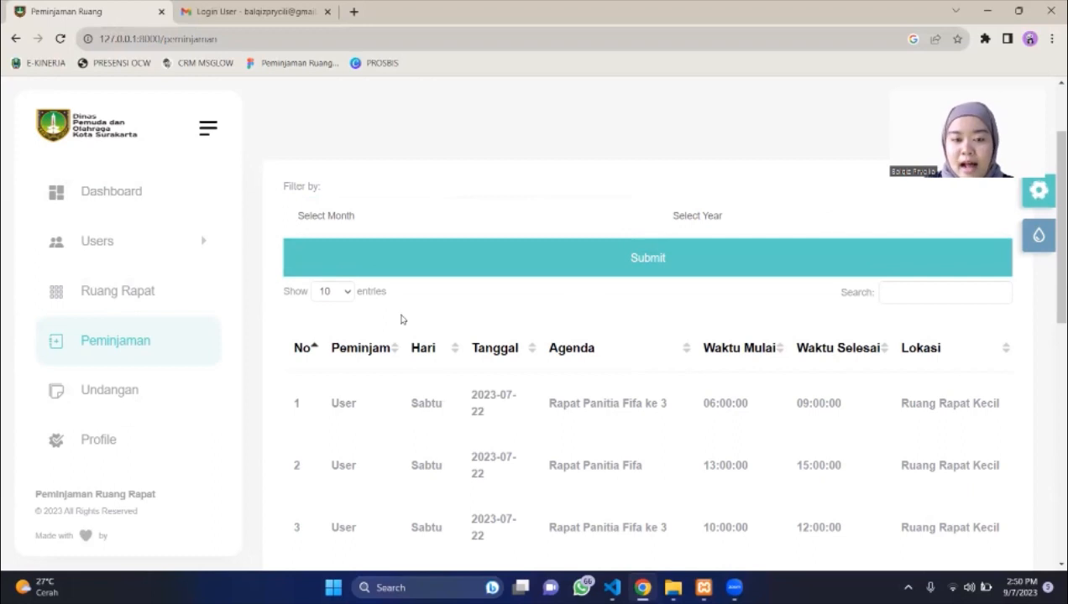
scroll(397, 326, "down", 4)
scroll(397, 325, "up", 3)
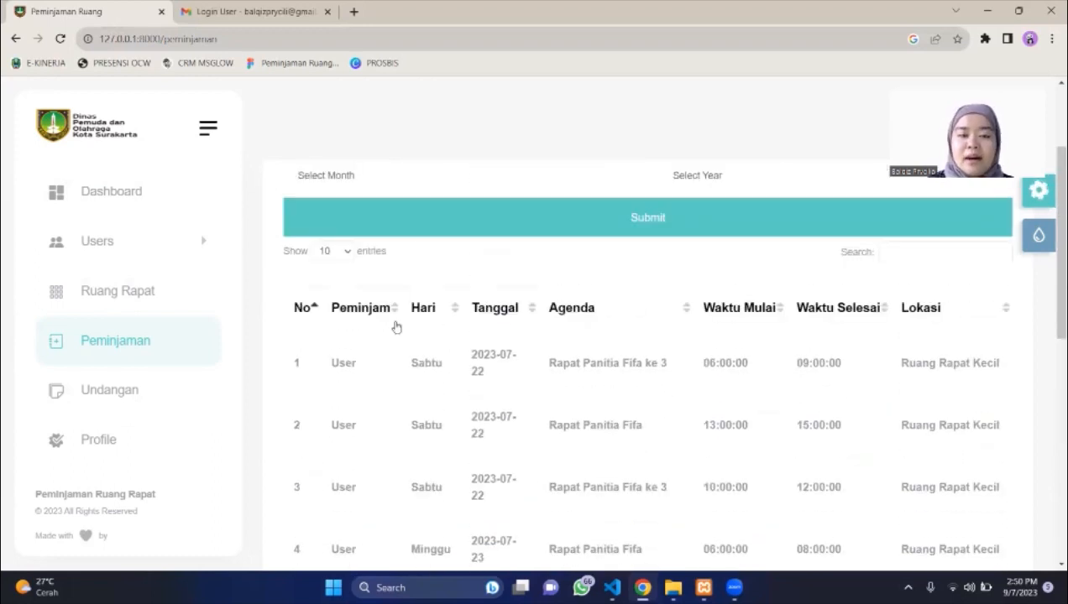
scroll(397, 325, "down", 6)
scroll(397, 326, "down", 1)
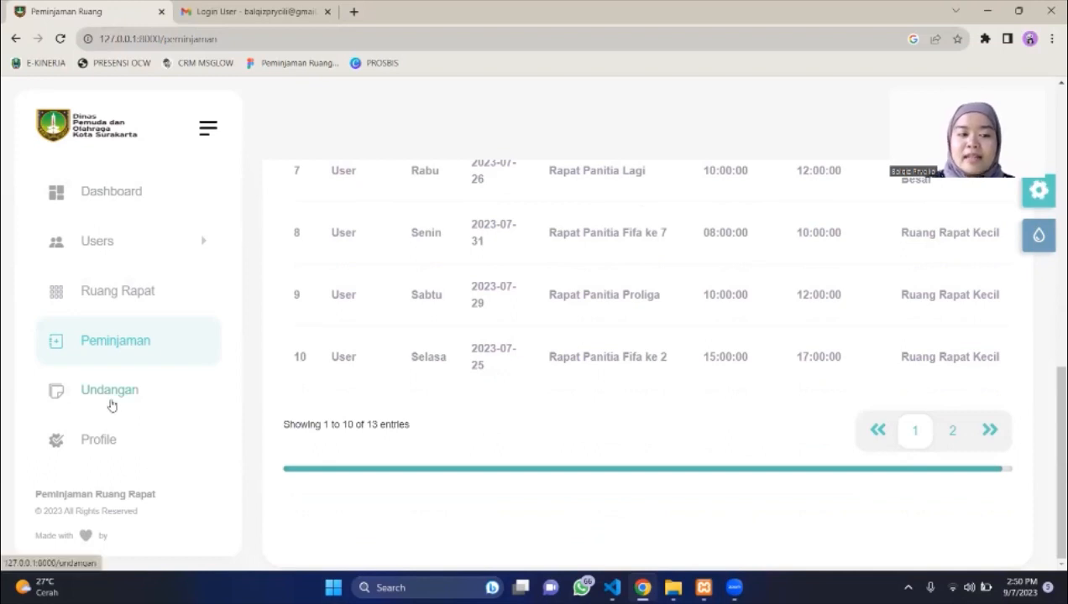
left_click(112, 403)
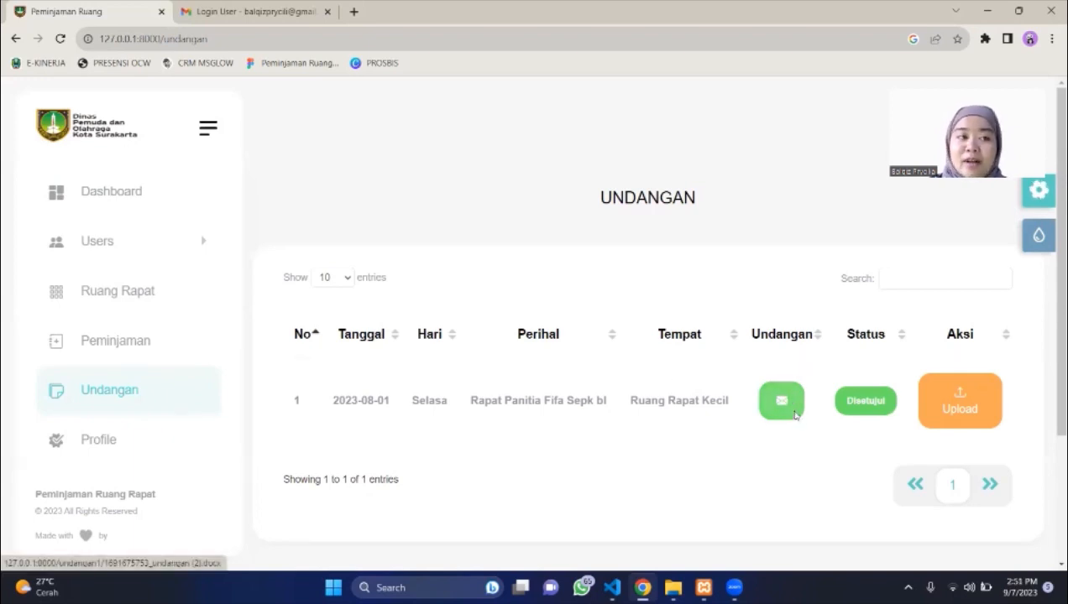
Download the approved invitation's .docx document and bring up the admin account menu.
left_click(795, 414)
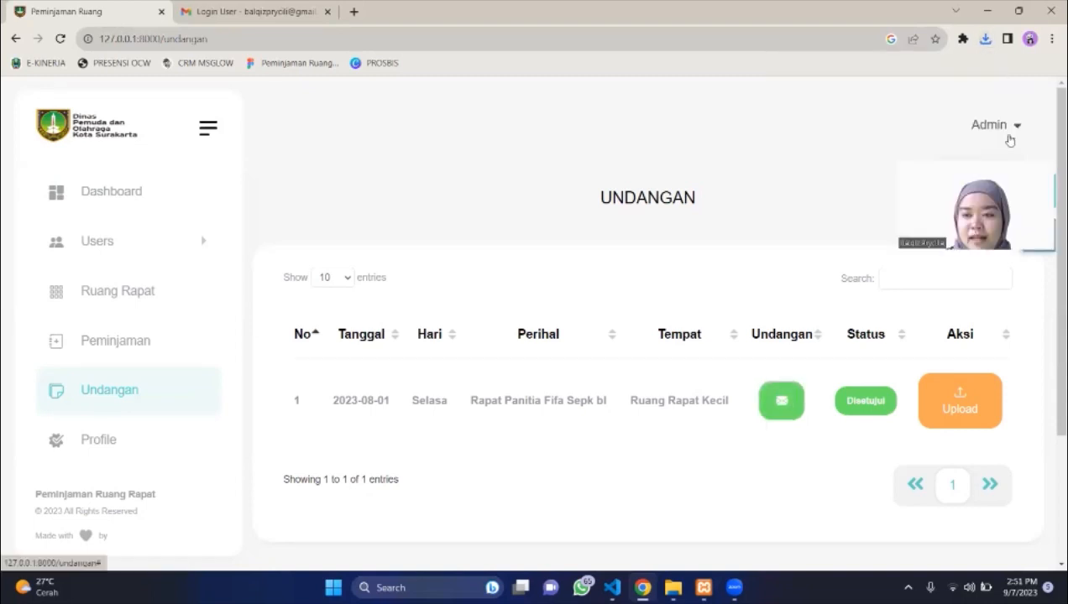
left_click(1010, 138)
Log out as admin, sign in with the requesting user's name and password, and view their booking history.
left_click(977, 211)
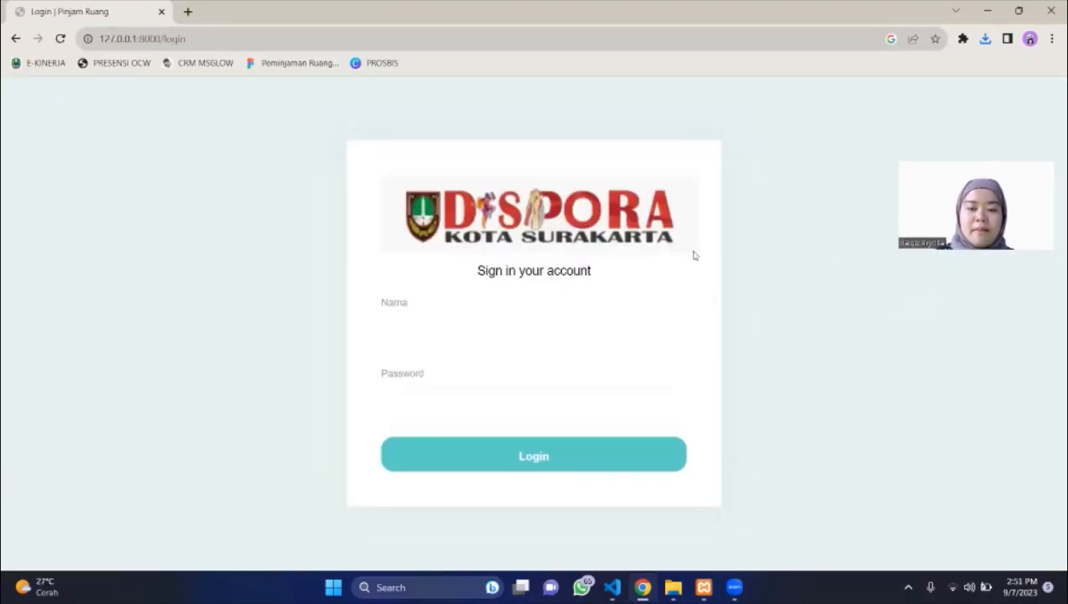
left_click(598, 343)
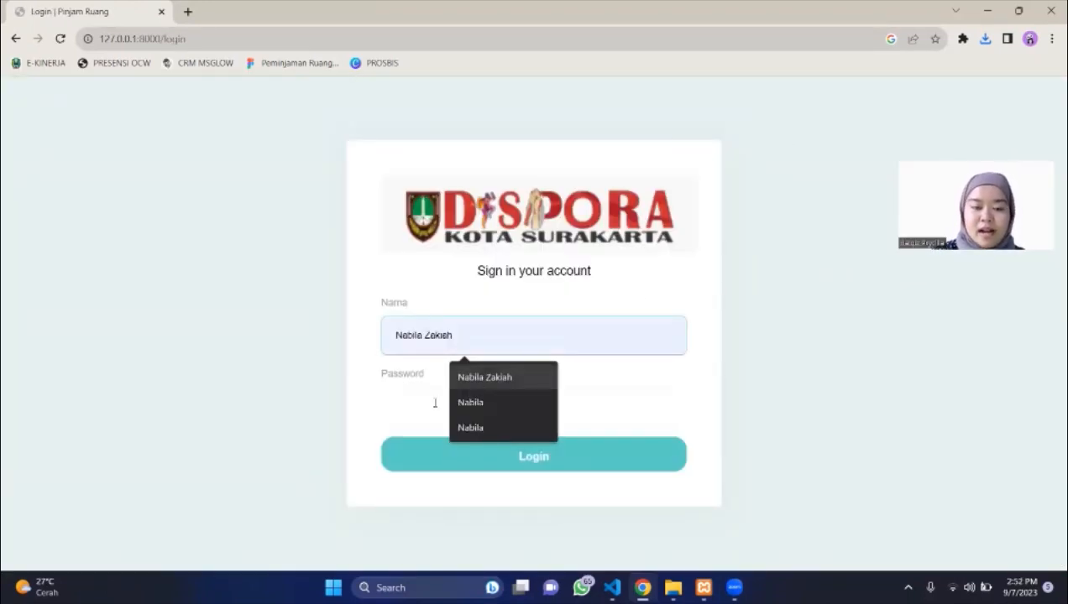
left_click(429, 404)
type("••")
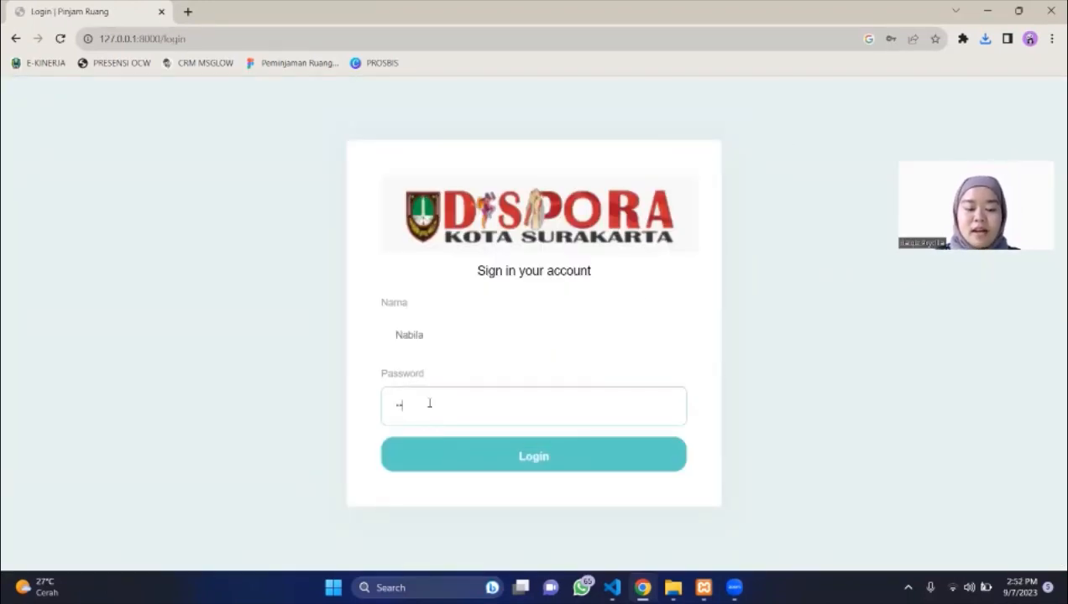
key("Return")
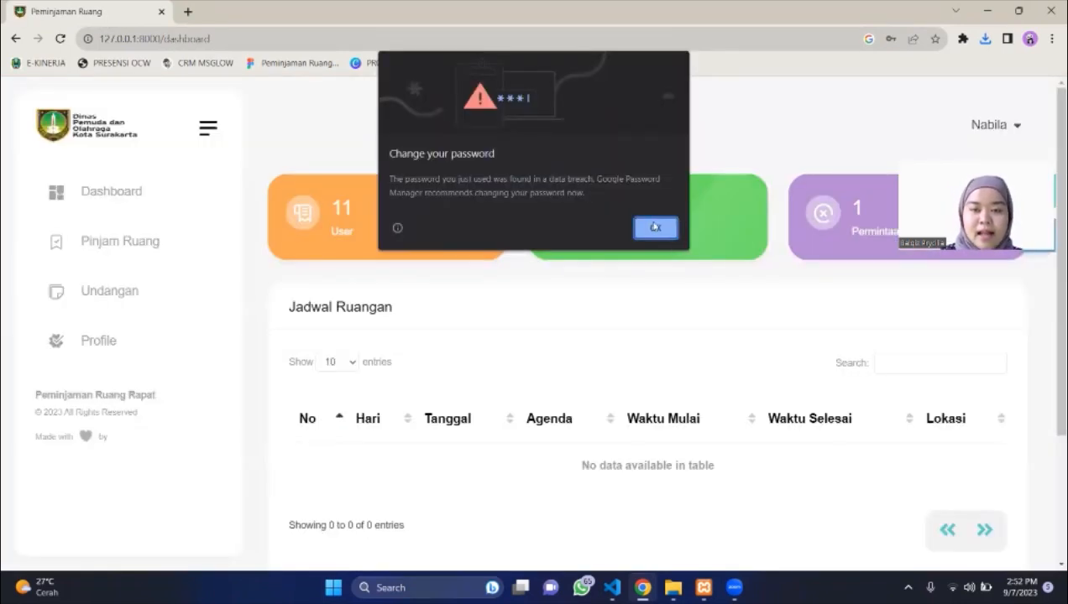
key("Return")
left_click(92, 252)
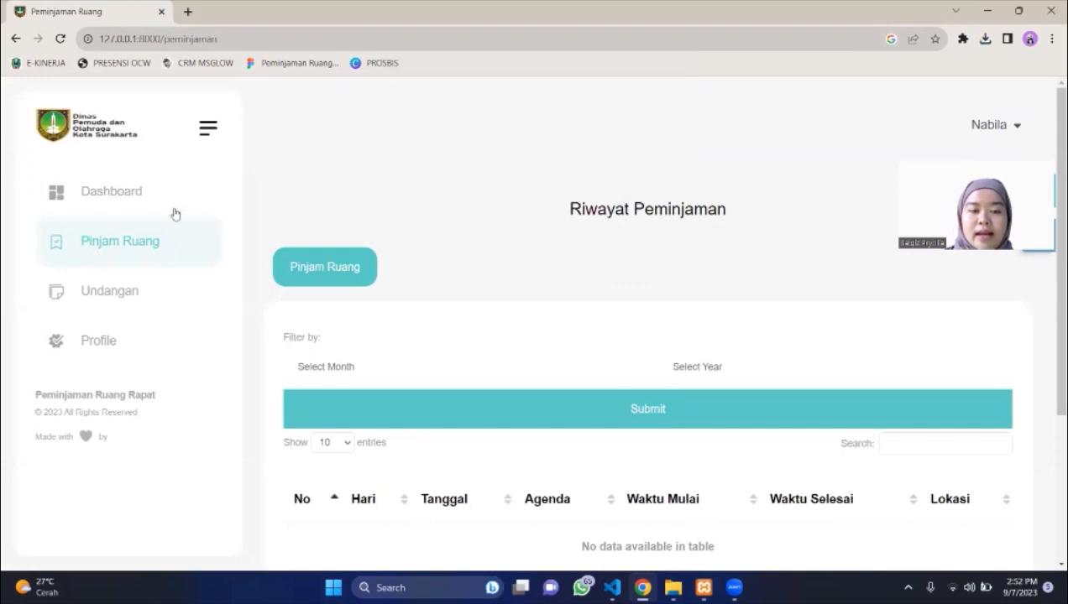
Start a new booking dated 09/08/2023 with the agenda Rapat Bulanan Kegiatan Kantor.
scroll(586, 354, "down", 1)
left_click(356, 179)
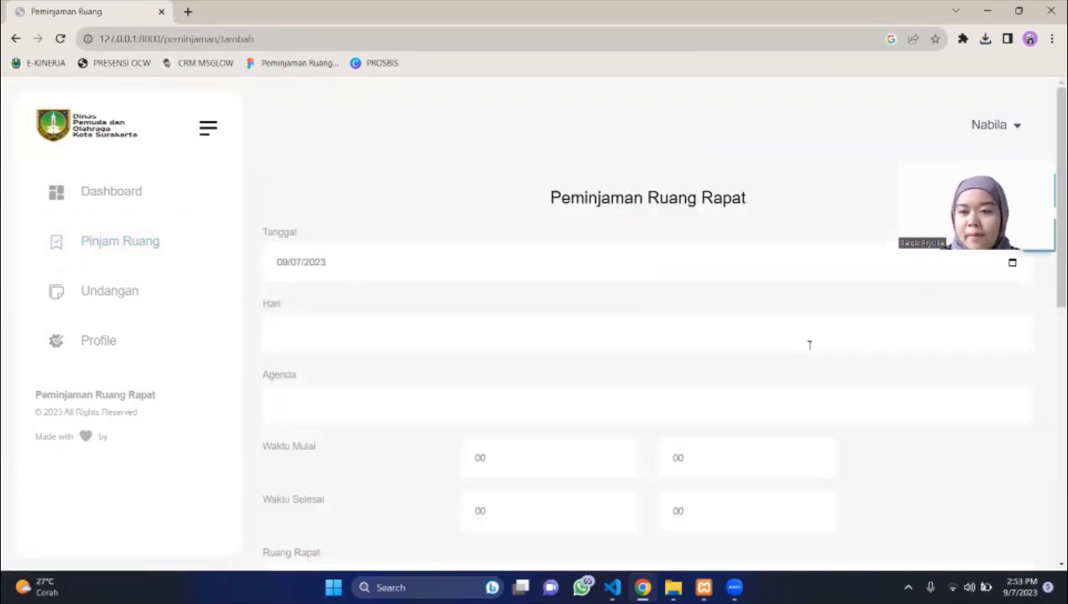
left_click(1012, 263)
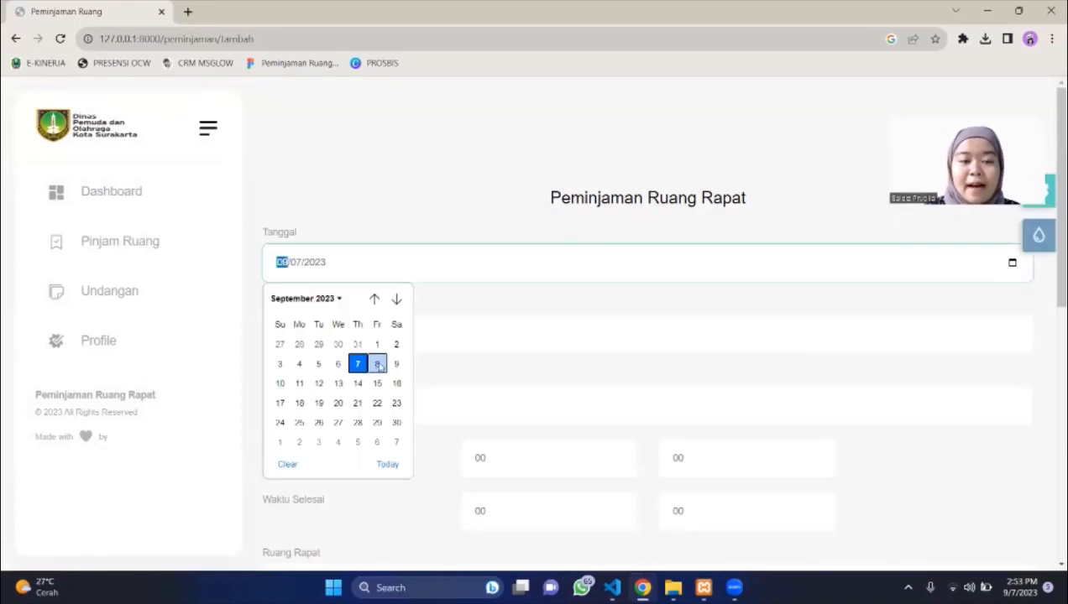
left_click(377, 364)
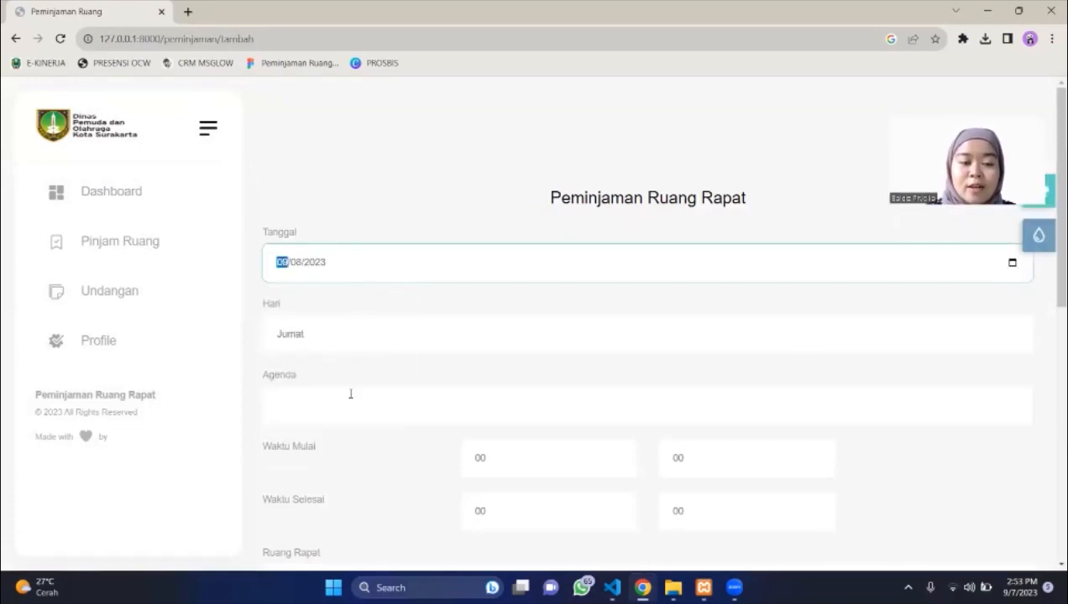
left_click(351, 393)
left_click(447, 449)
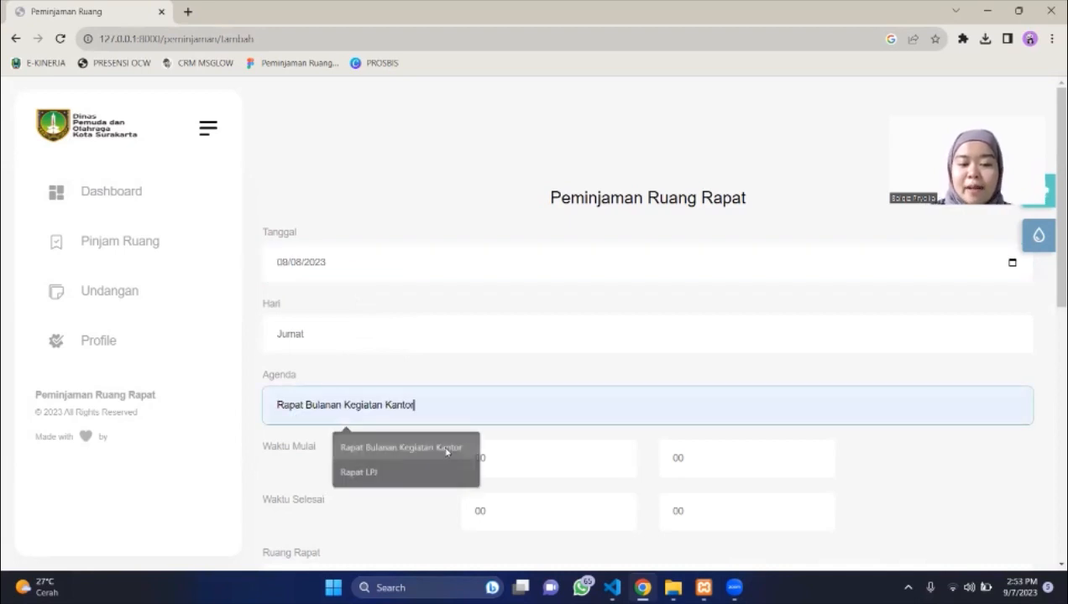
Set the booking's start hour and an end time of 10:30.
left_click(507, 459)
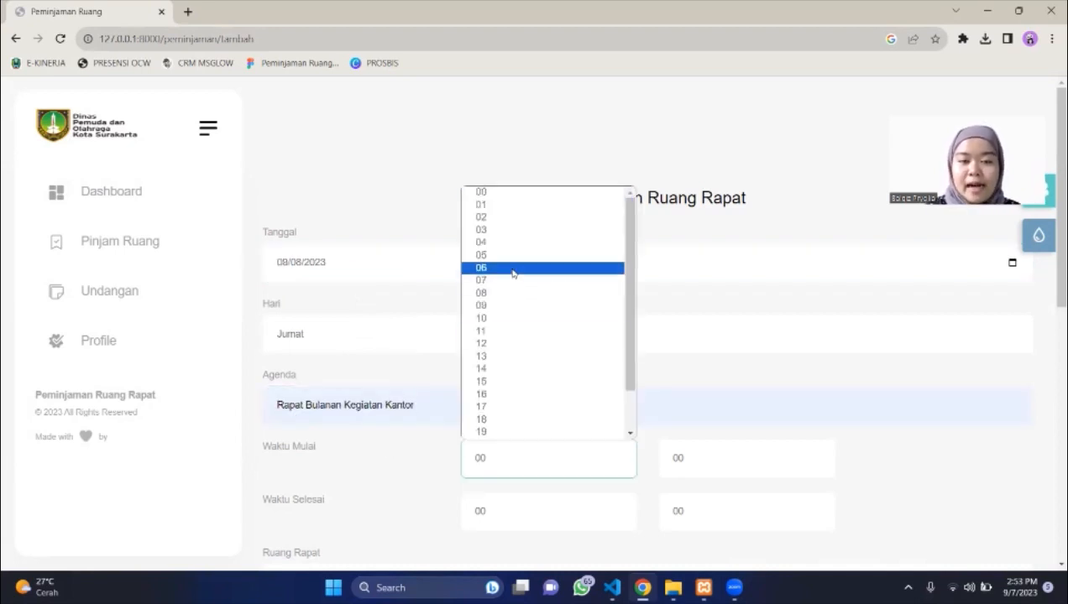
left_click(513, 268)
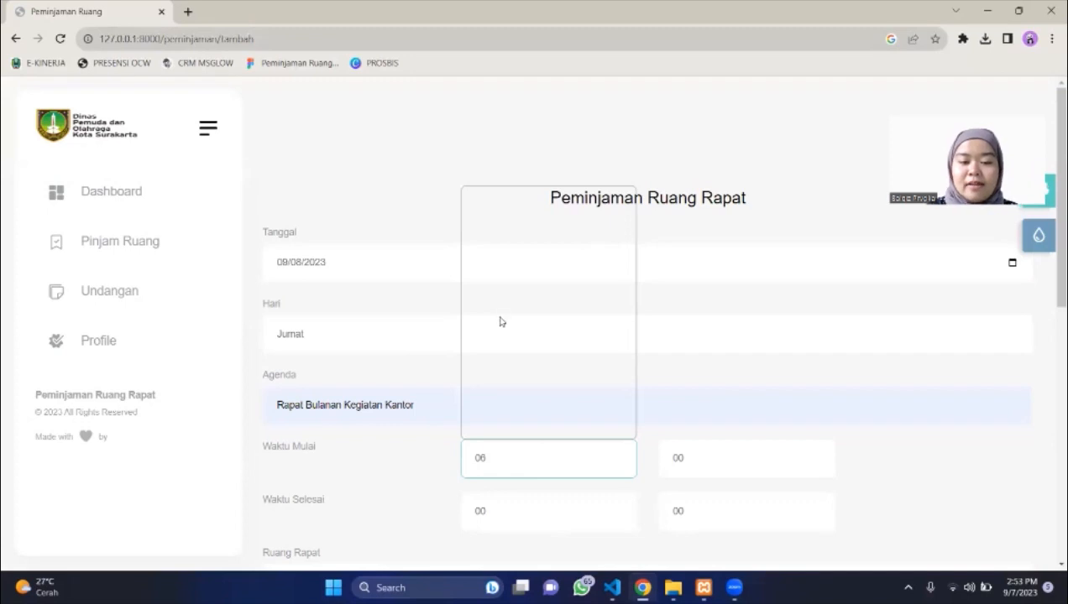
left_click(488, 299)
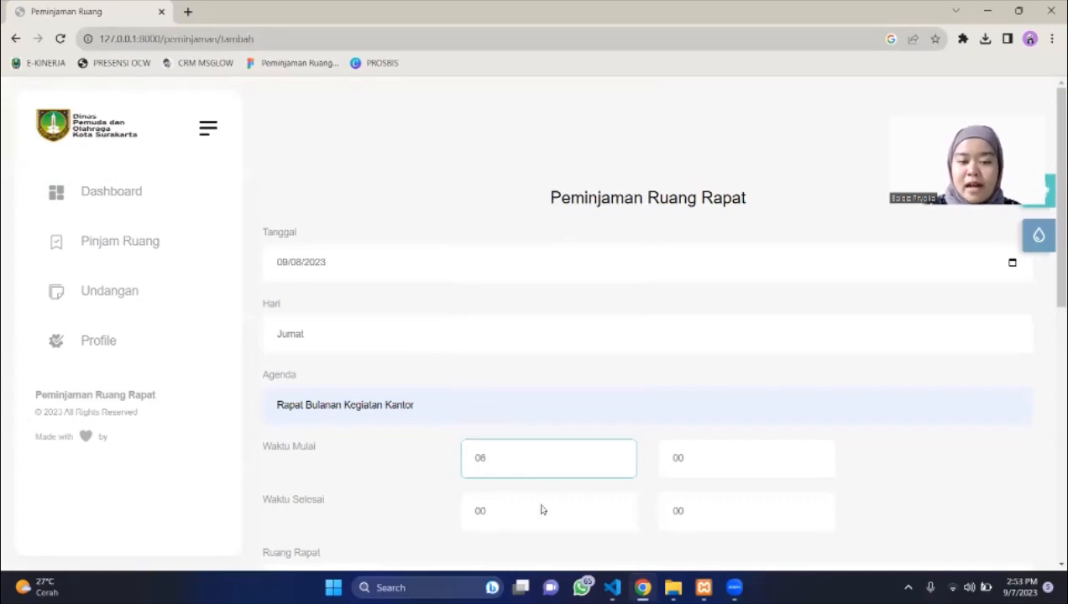
left_click(529, 508)
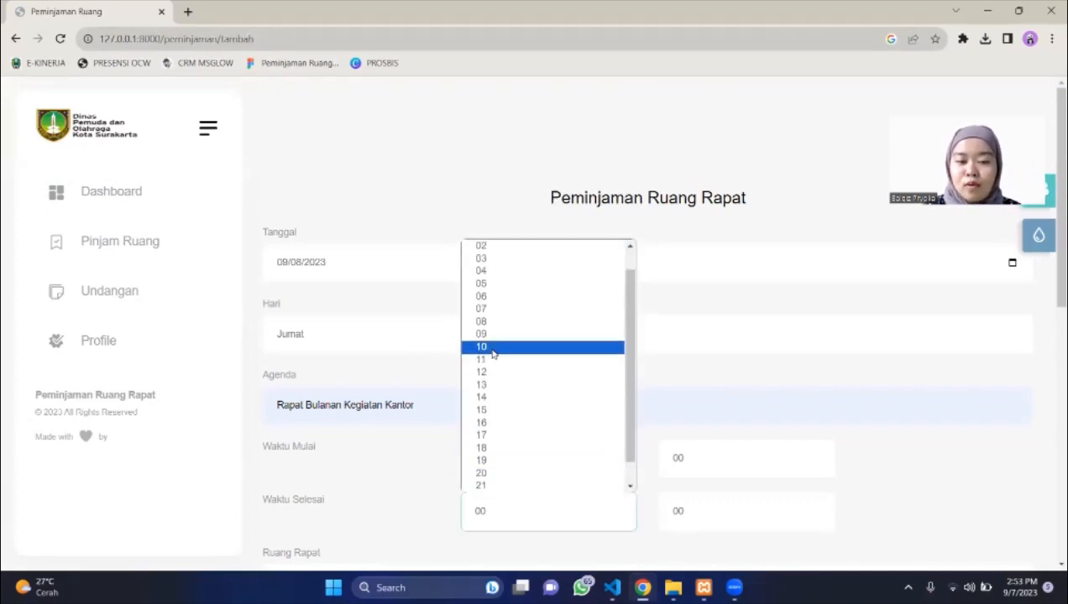
left_click(492, 348)
left_click(755, 499)
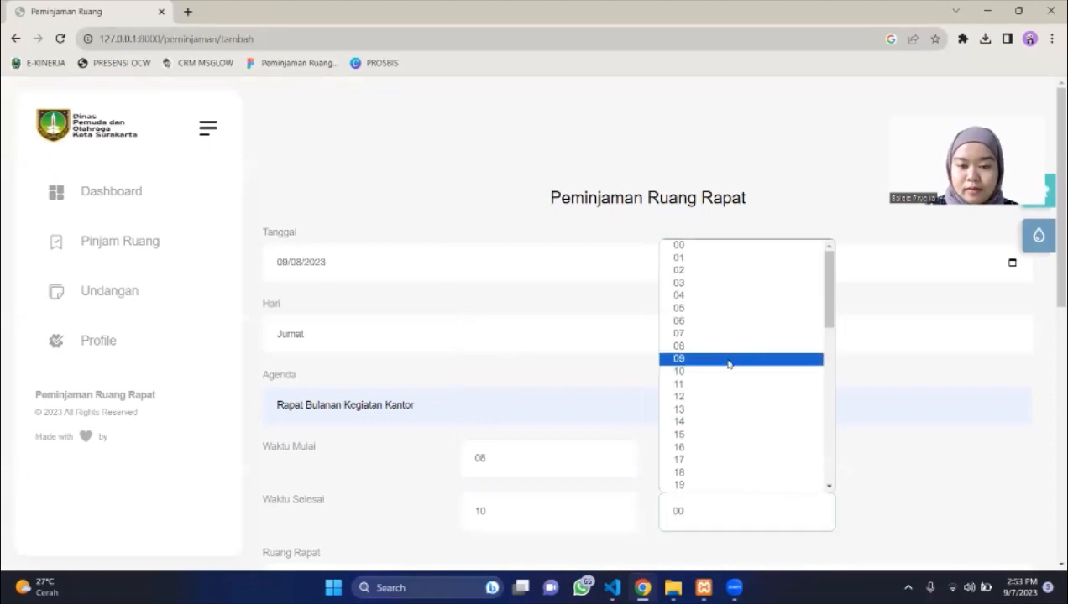
scroll(703, 441, "down", 2)
scroll(703, 440, "down", 1)
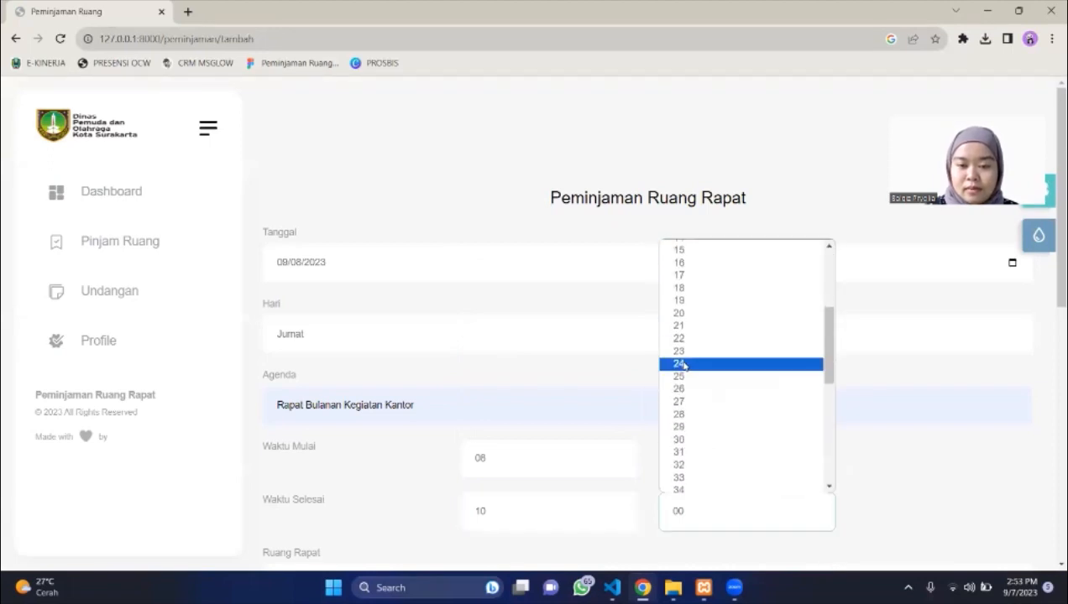
left_click(690, 443)
scroll(612, 378, "down", 4)
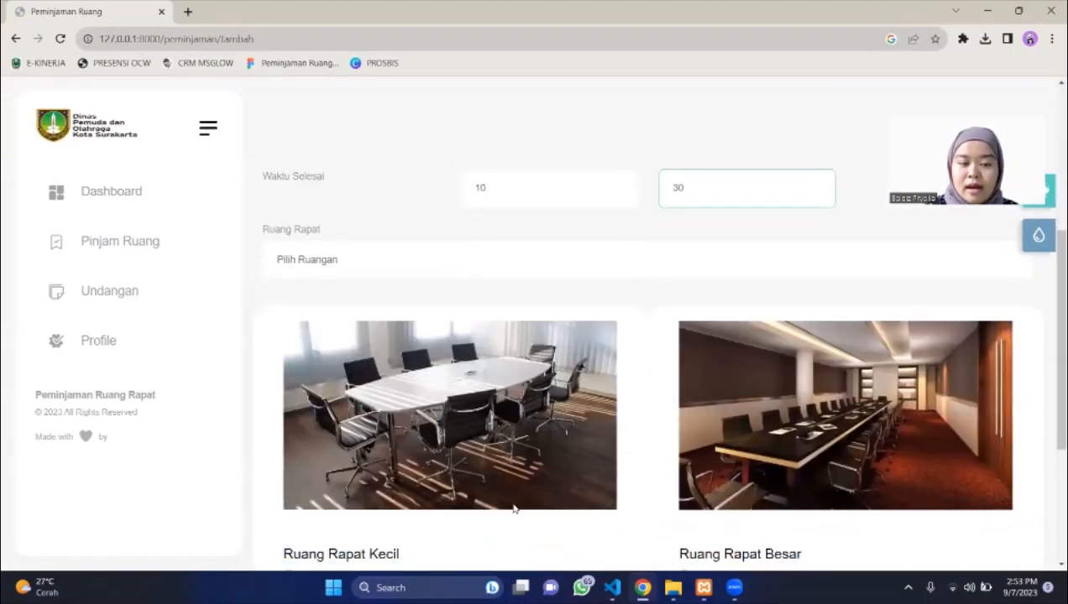
scroll(520, 483, "down", 1)
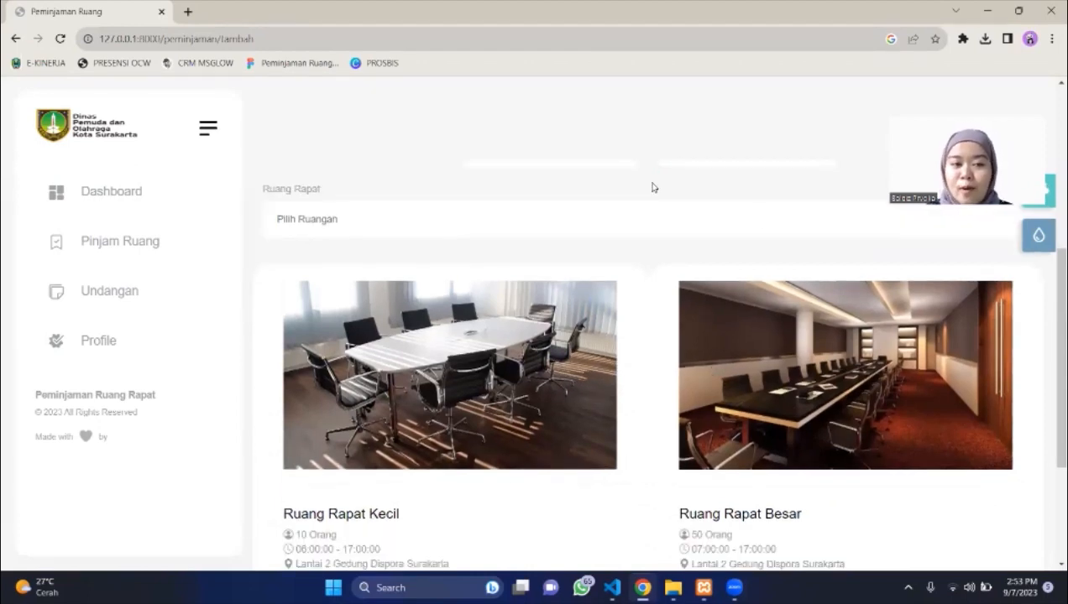
Choose Ruang Rapat Kecil as the room and save the booking.
left_click(591, 224)
left_click(507, 258)
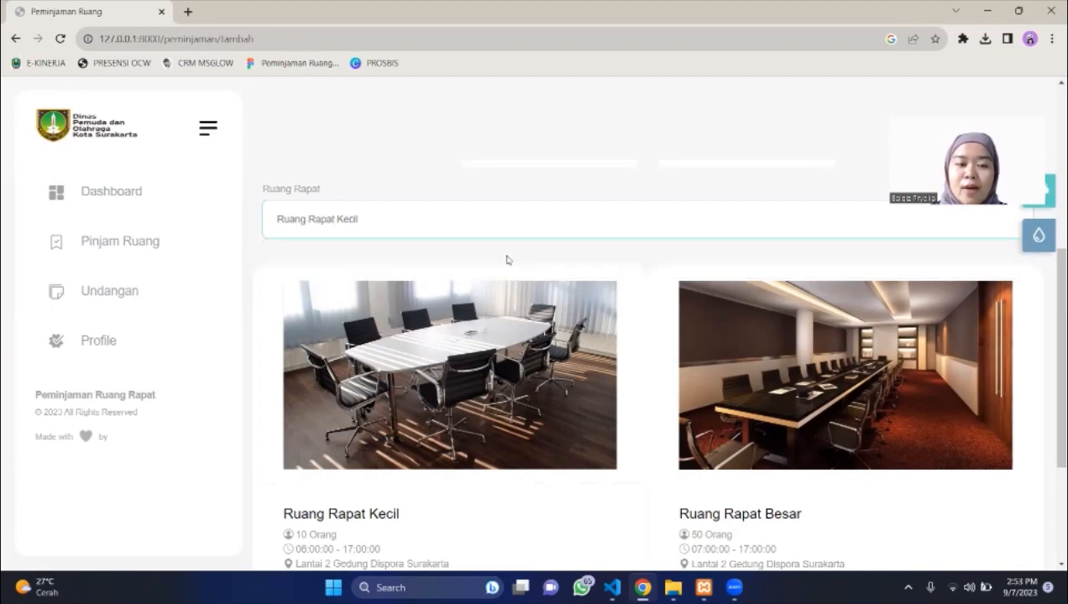
scroll(504, 398, "down", 3)
left_click(343, 472)
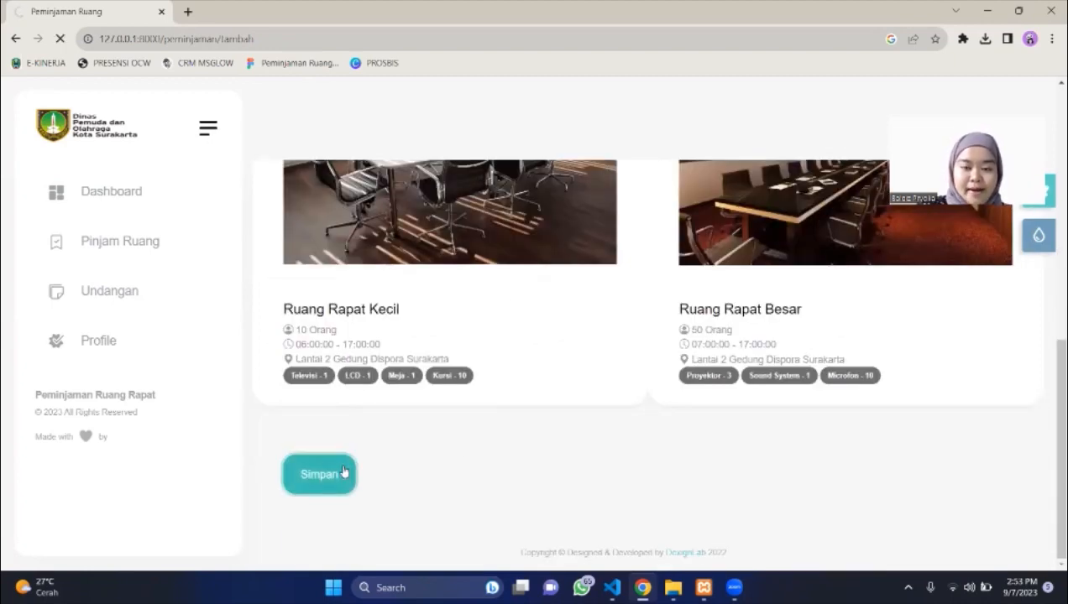
Check the new 2023-09-08 Ruang Rapat Kecil booking in the history, then go to invitations.
scroll(653, 344, "down", 2)
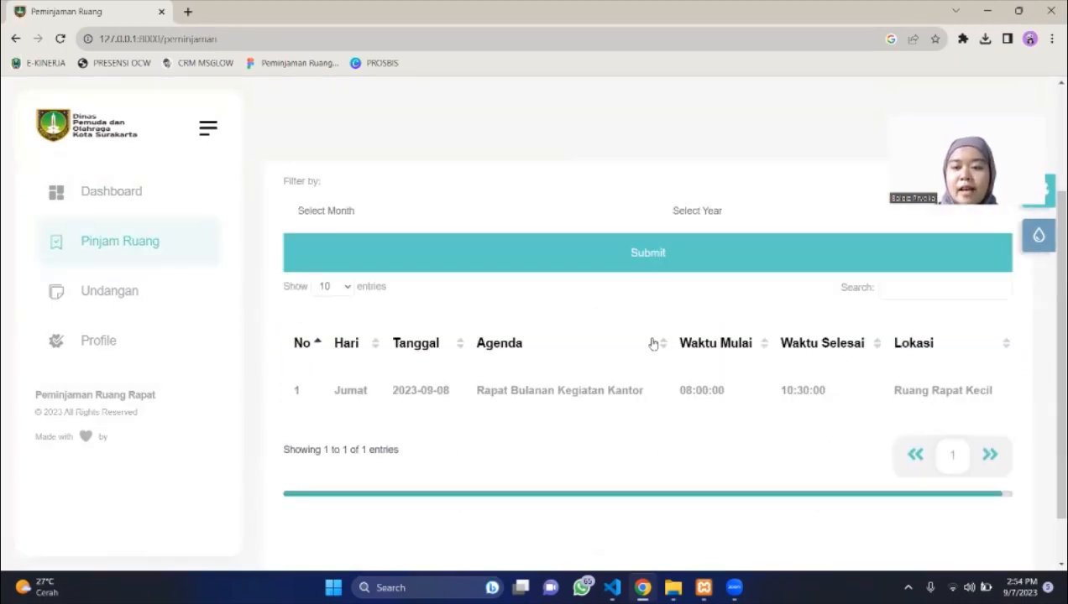
scroll(696, 415, "up", 3)
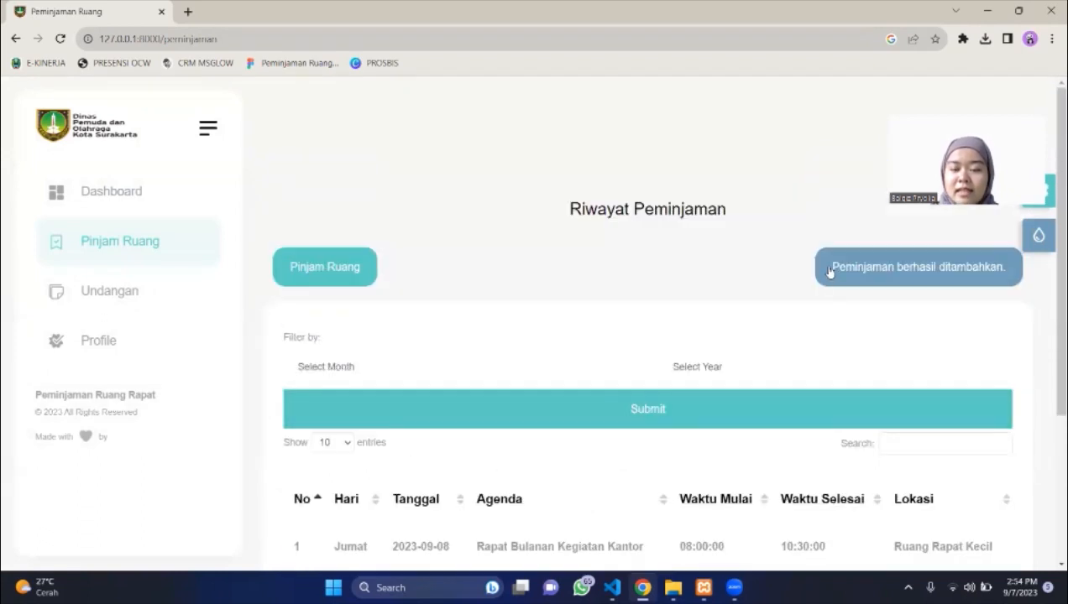
scroll(798, 398, "down", 2)
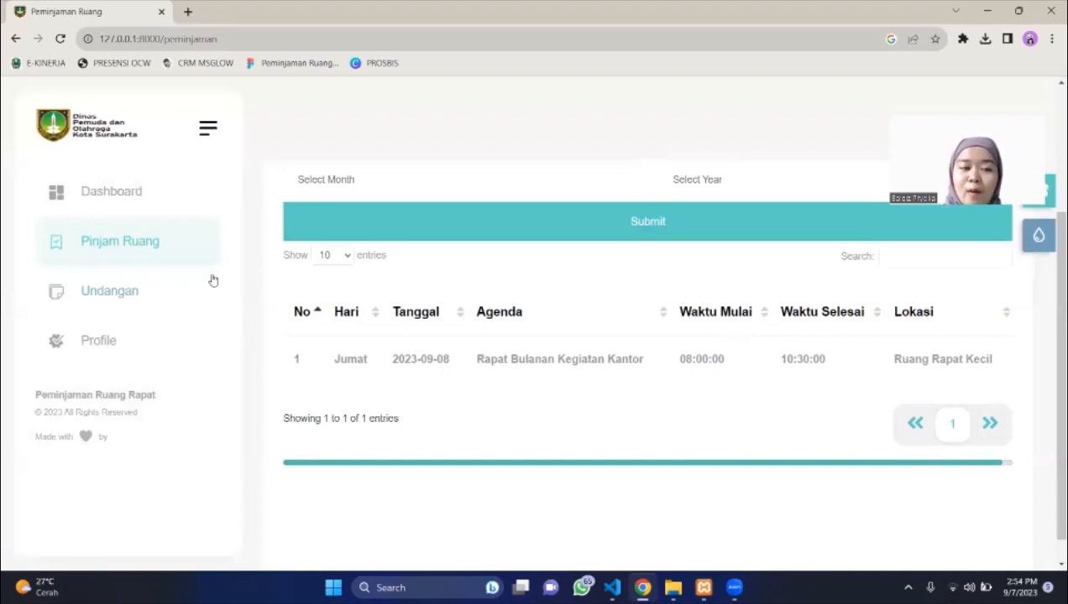
left_click(140, 290)
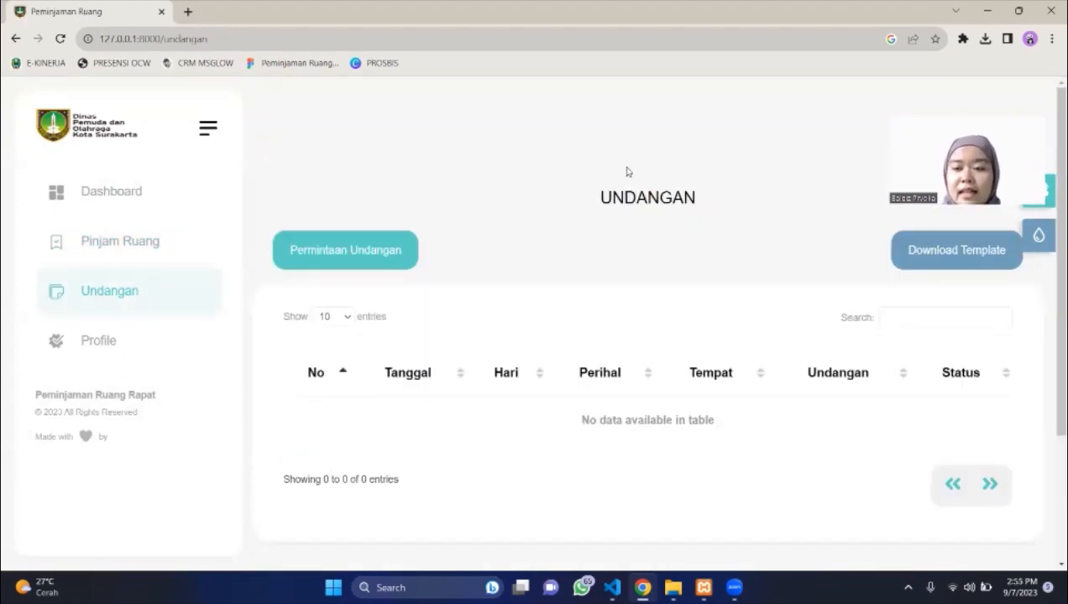
Download the invitation template undangan (3).docx and open it in Word.
left_click(946, 258)
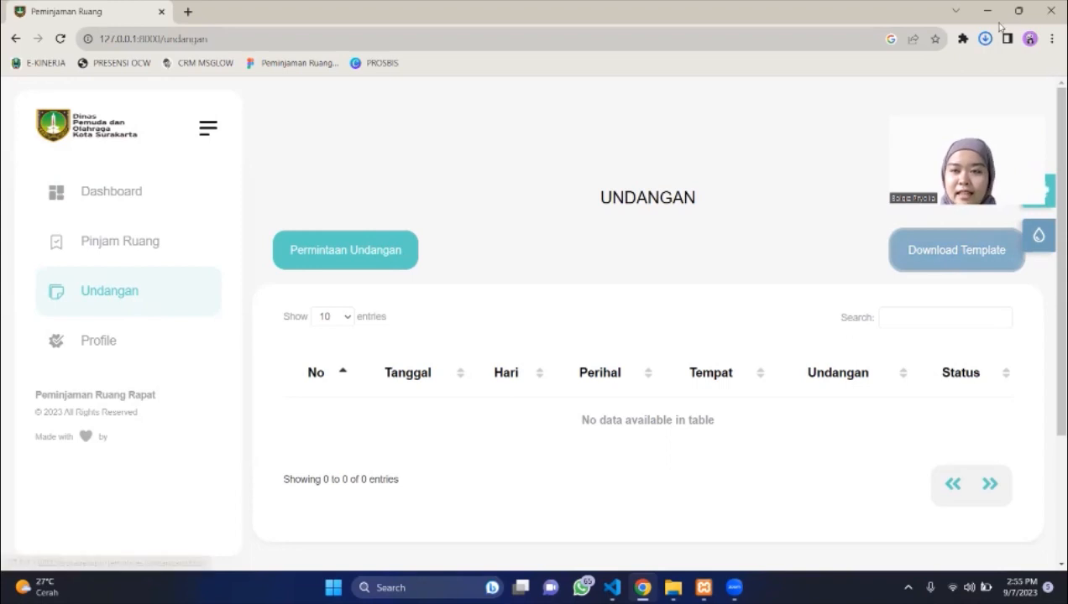
left_click(989, 38)
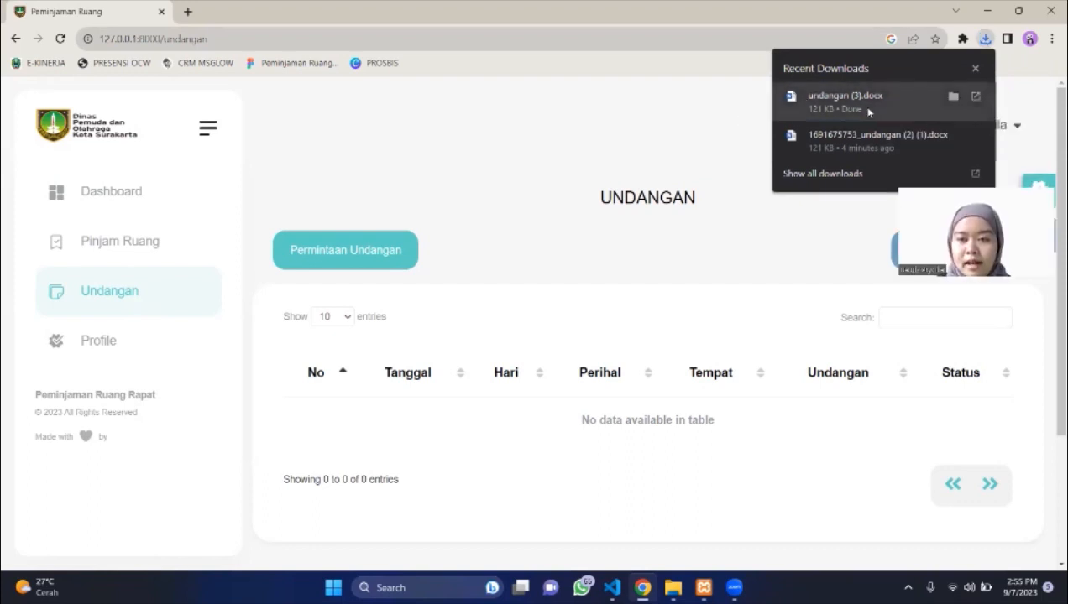
left_click(939, 99)
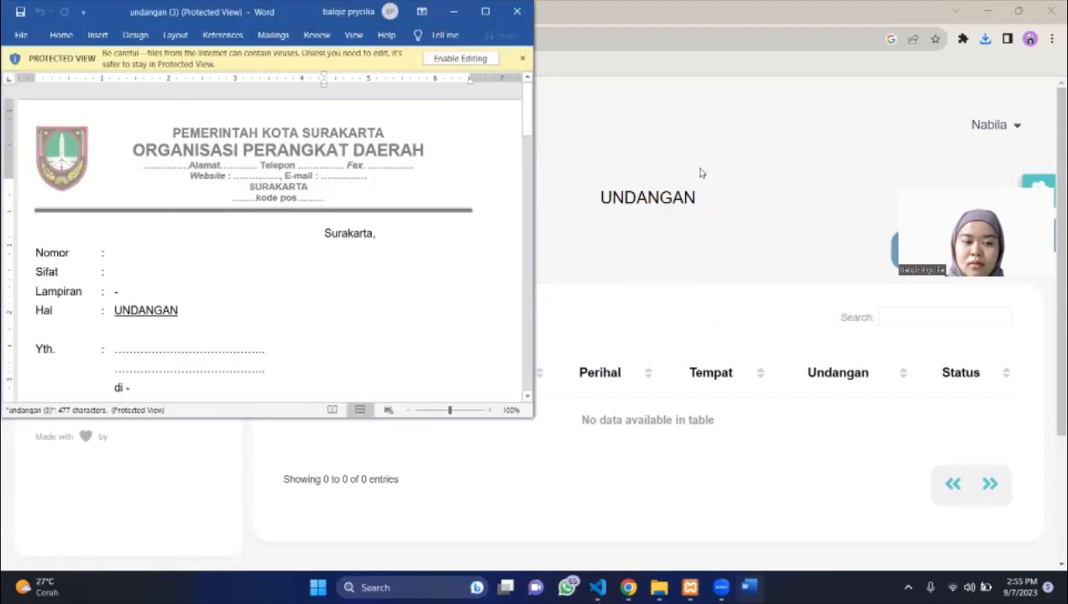
Enable editing on undangan (3), maximize Word and read through the letter.
left_click(464, 58)
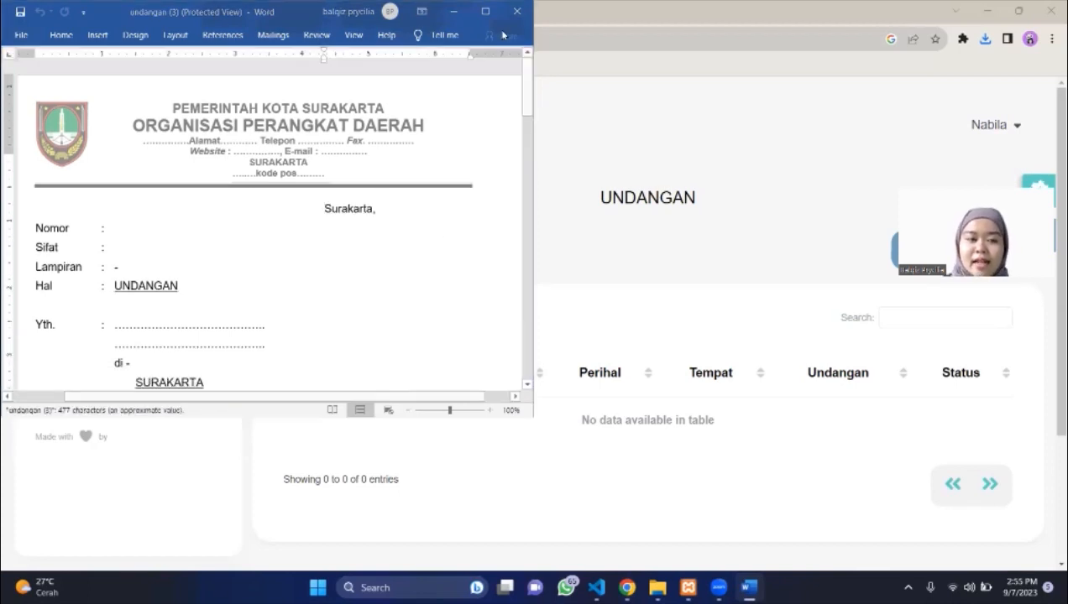
left_click(484, 11)
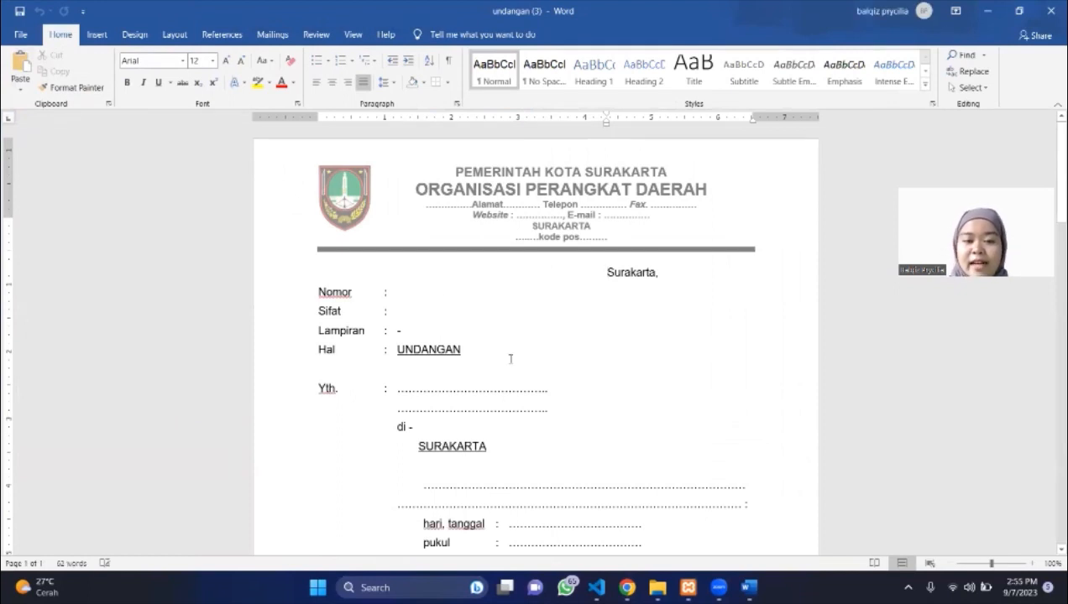
scroll(508, 358, "down", 2)
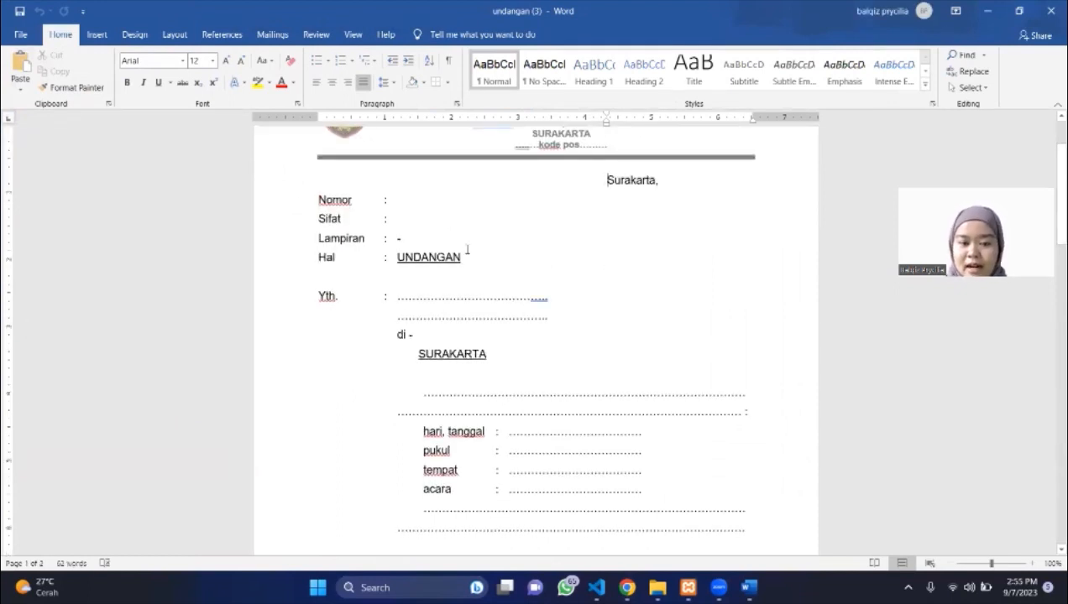
scroll(467, 249, "down", 2)
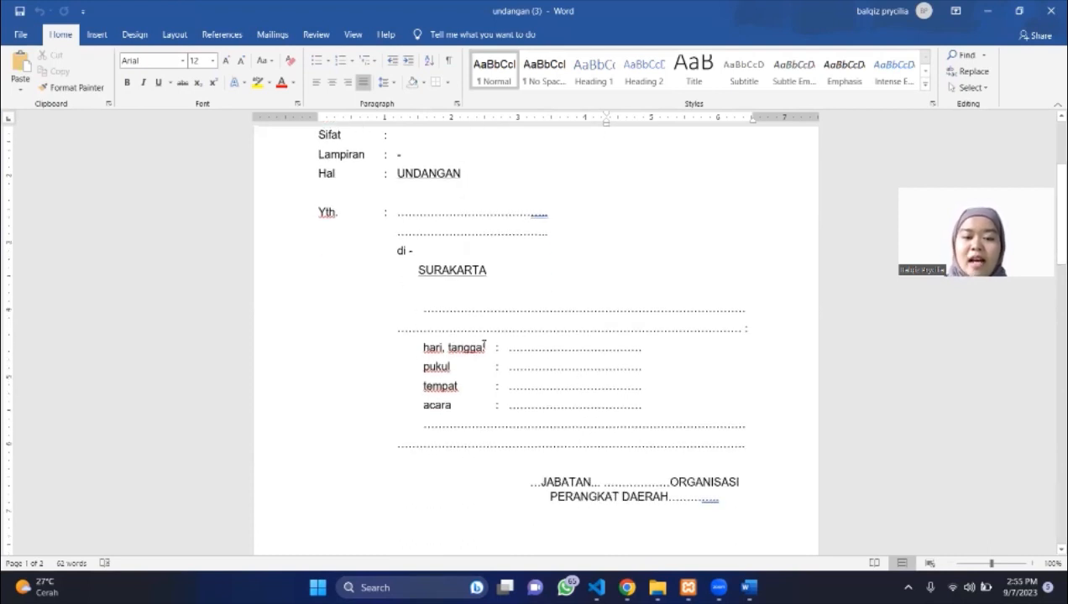
scroll(597, 447, "down", 20)
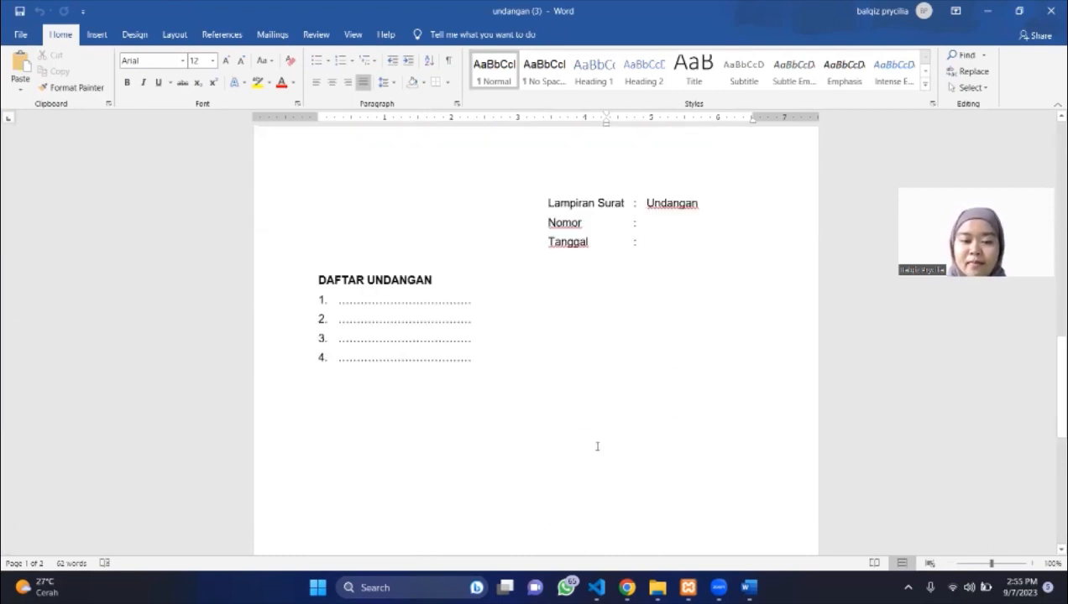
scroll(597, 446, "up", 6)
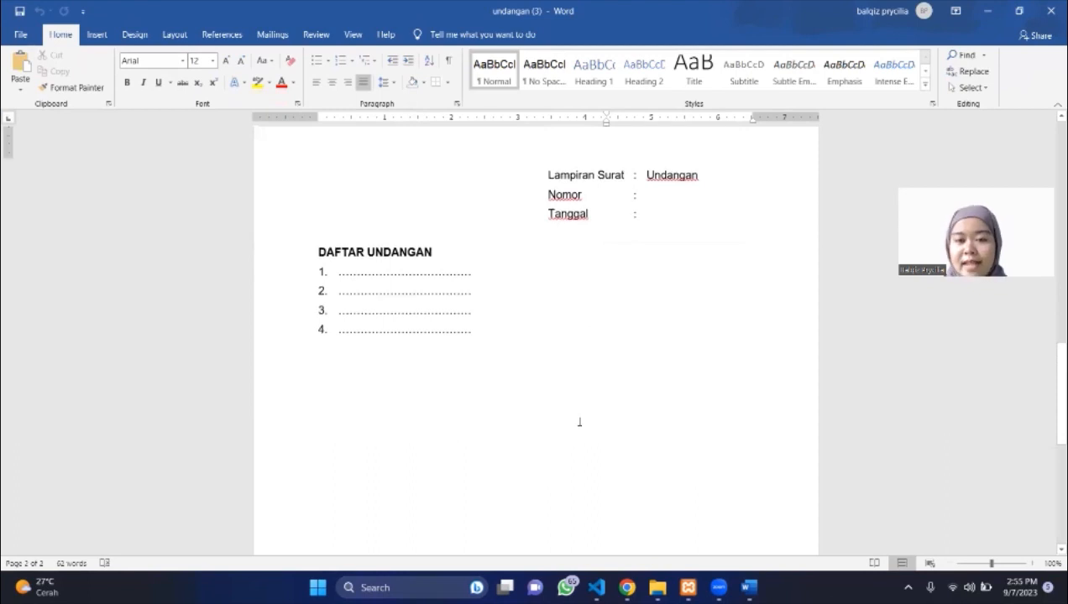
scroll(578, 425, "up", 10)
scroll(578, 425, "up", 5)
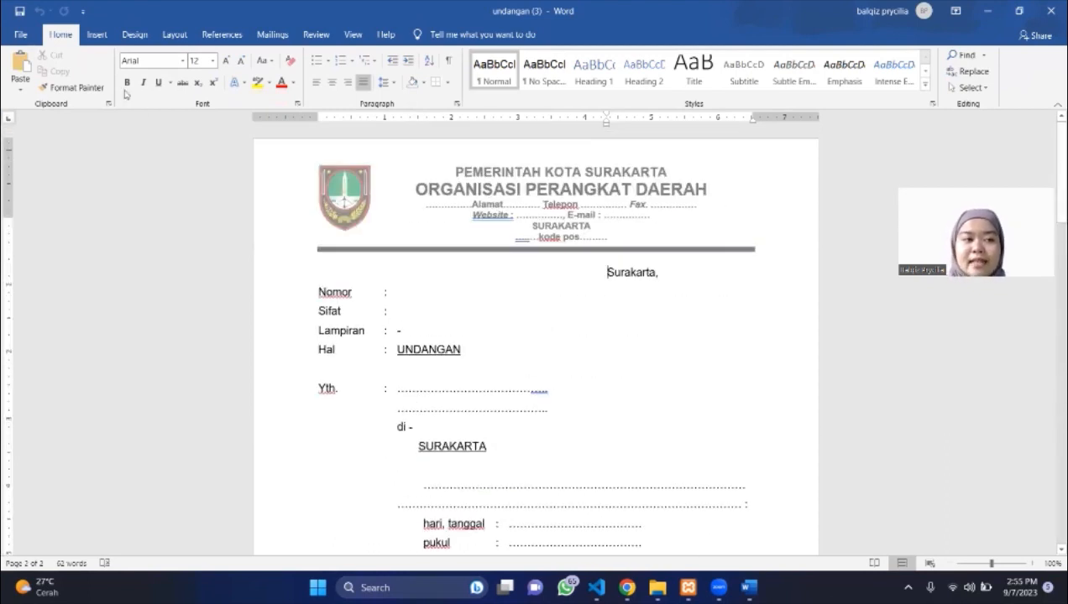
Export the letter as a PDF into the Documents folder.
left_click(22, 37)
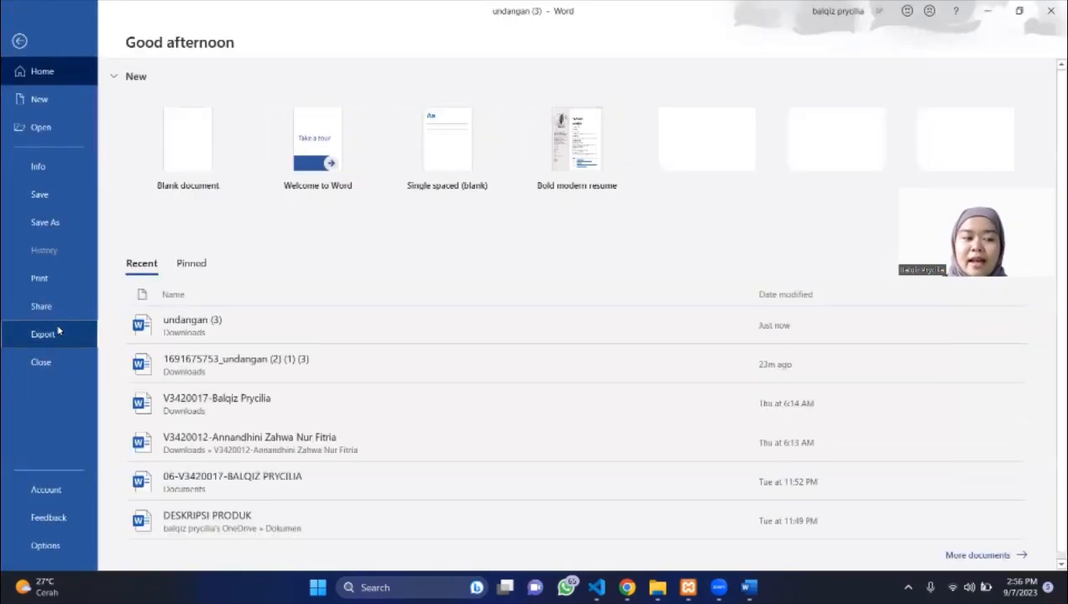
left_click(61, 334)
left_click(401, 201)
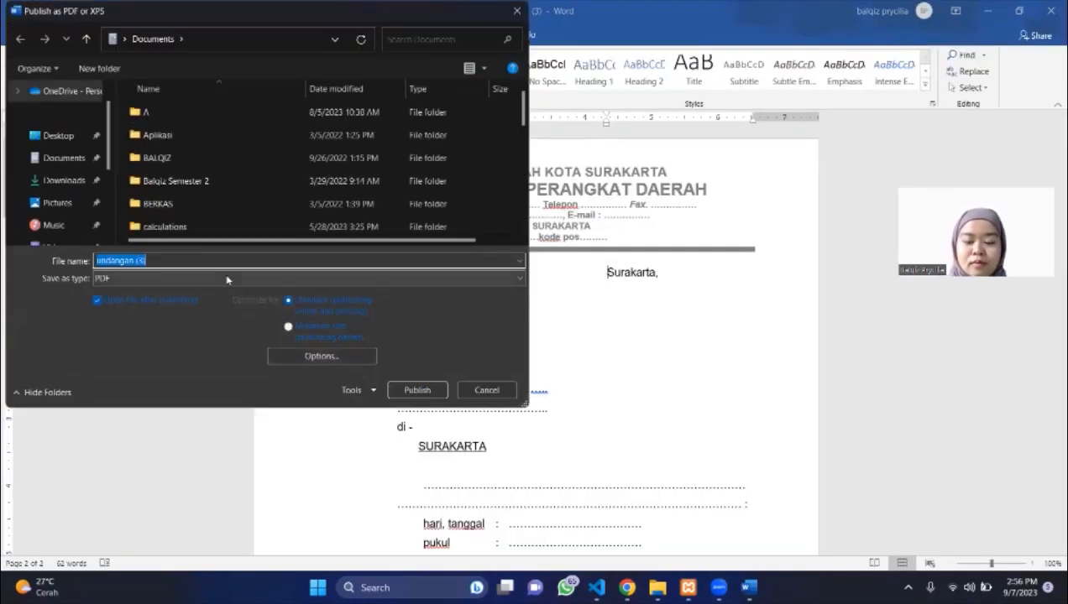
key("Return")
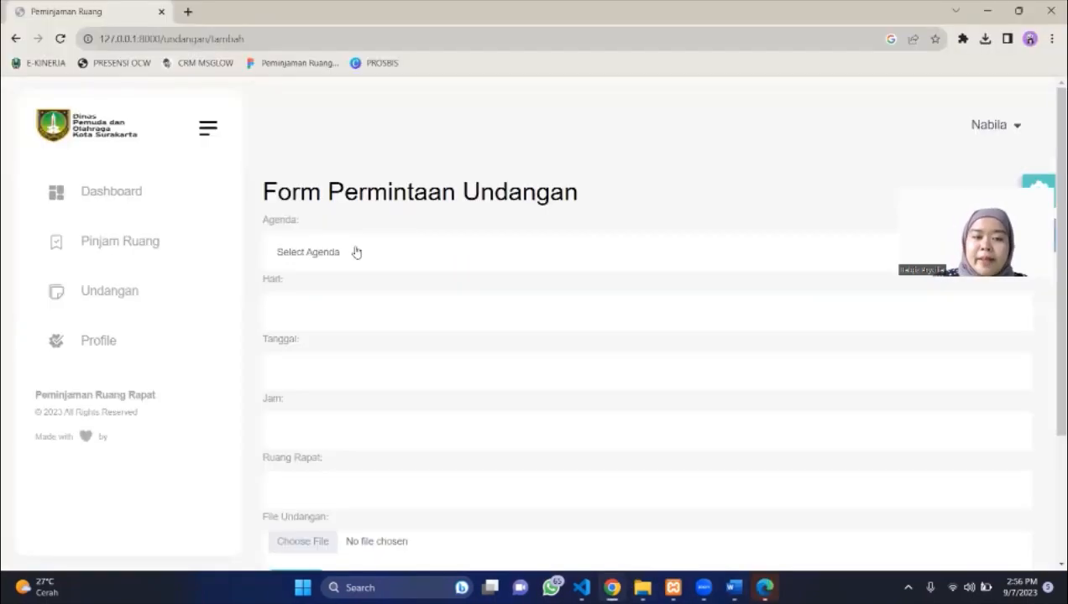
Pick Rapat Bulanan Kegiatan Kantor as the invitation request's agenda.
left_click(415, 257)
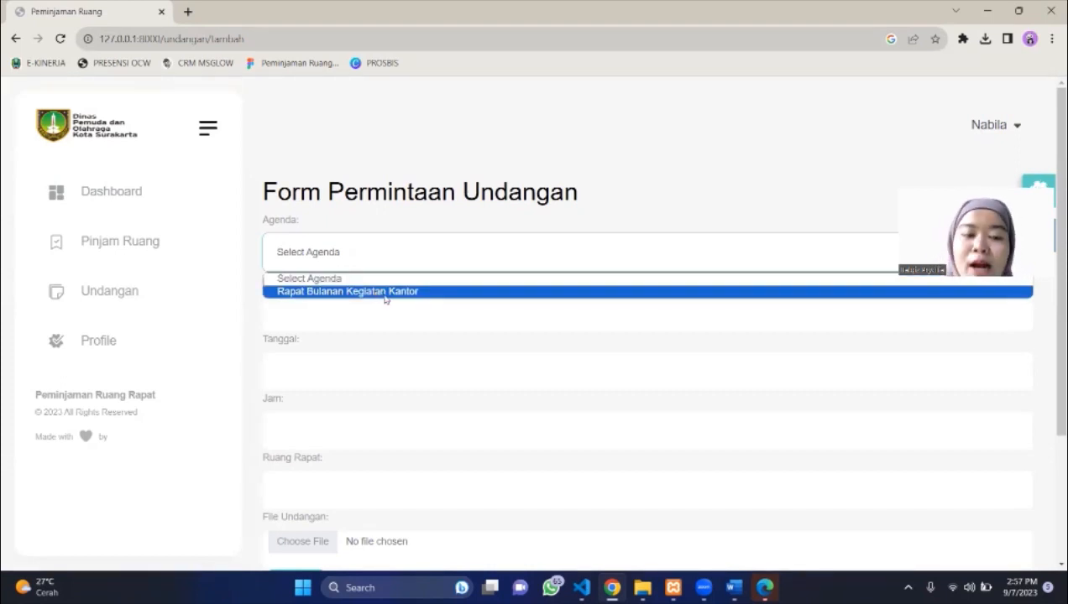
left_click(386, 292)
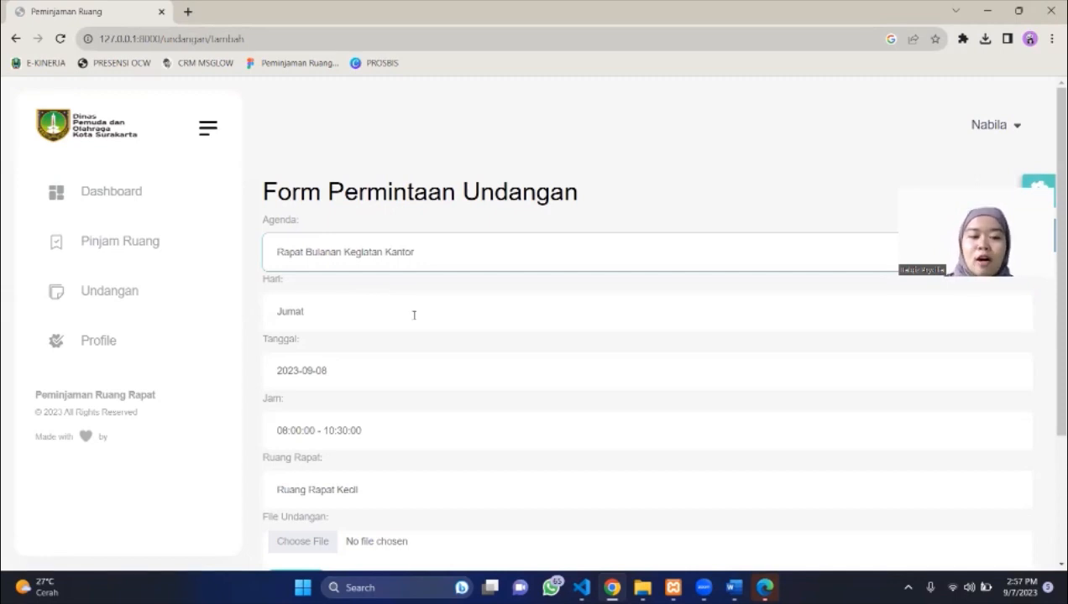
scroll(414, 315, "down", 2)
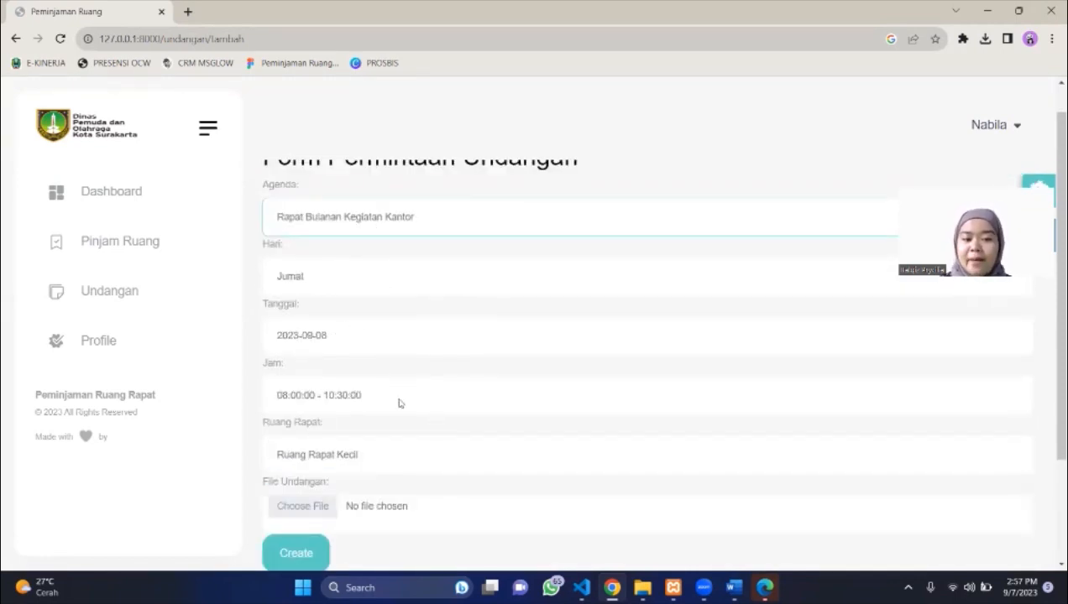
scroll(338, 435, "down", 1)
scroll(338, 434, "down", 1)
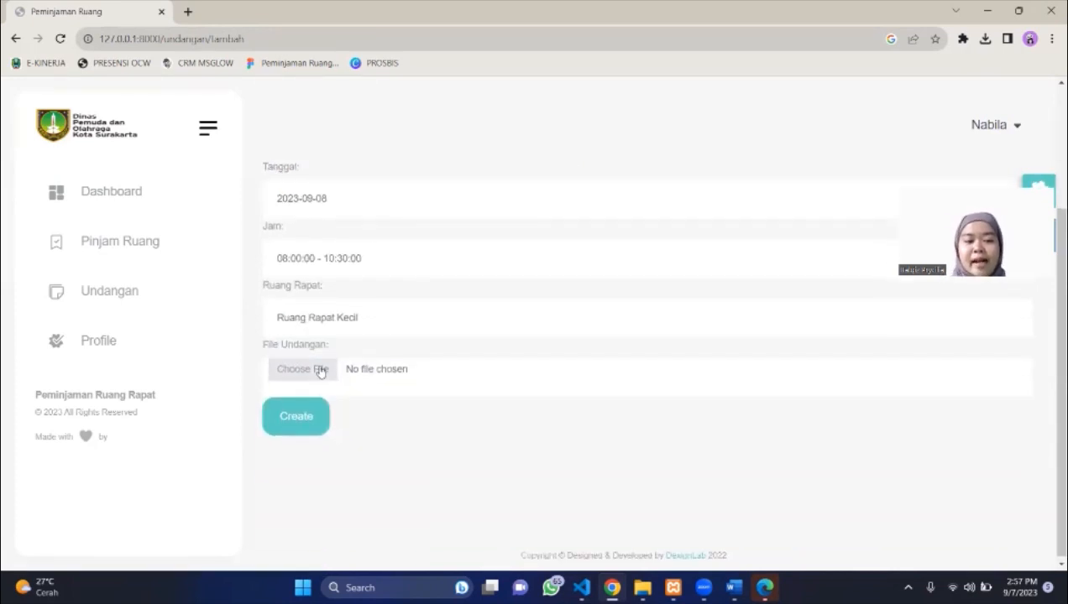
Attach undangan (3).pdf from Documents, found by searching 'undangan', as the invitation file.
left_click(321, 370)
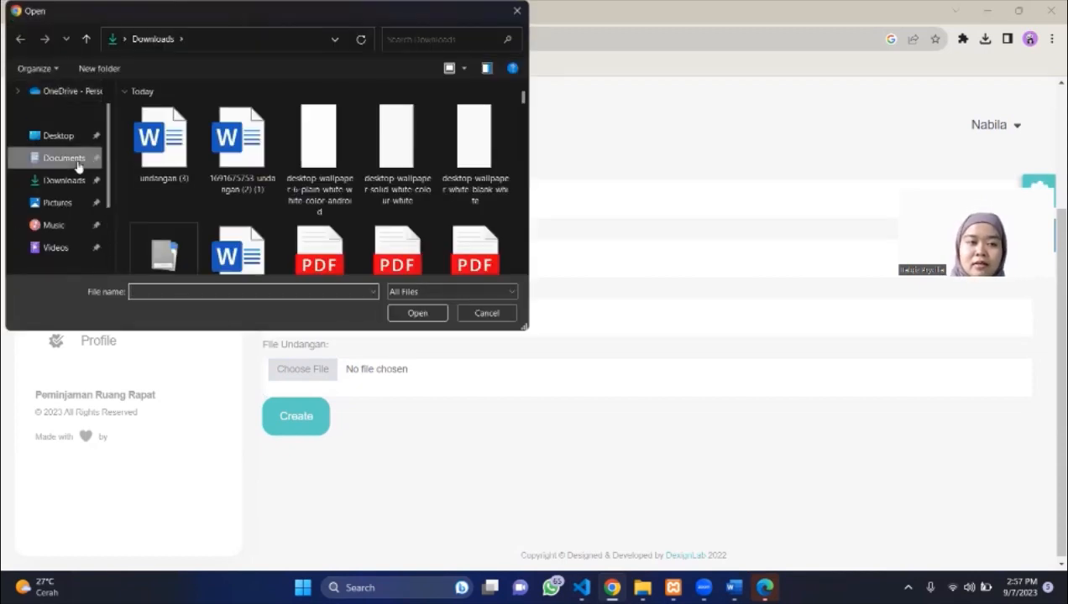
left_click(64, 158)
scroll(430, 172, "down", 5)
scroll(429, 174, "down", 2)
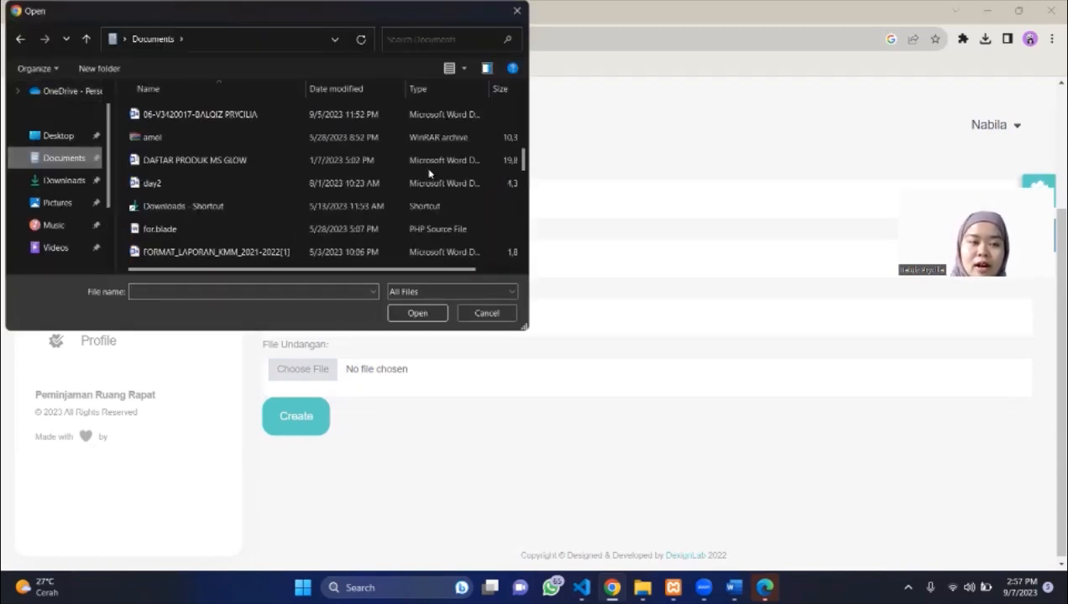
left_click(443, 40)
type("undangan")
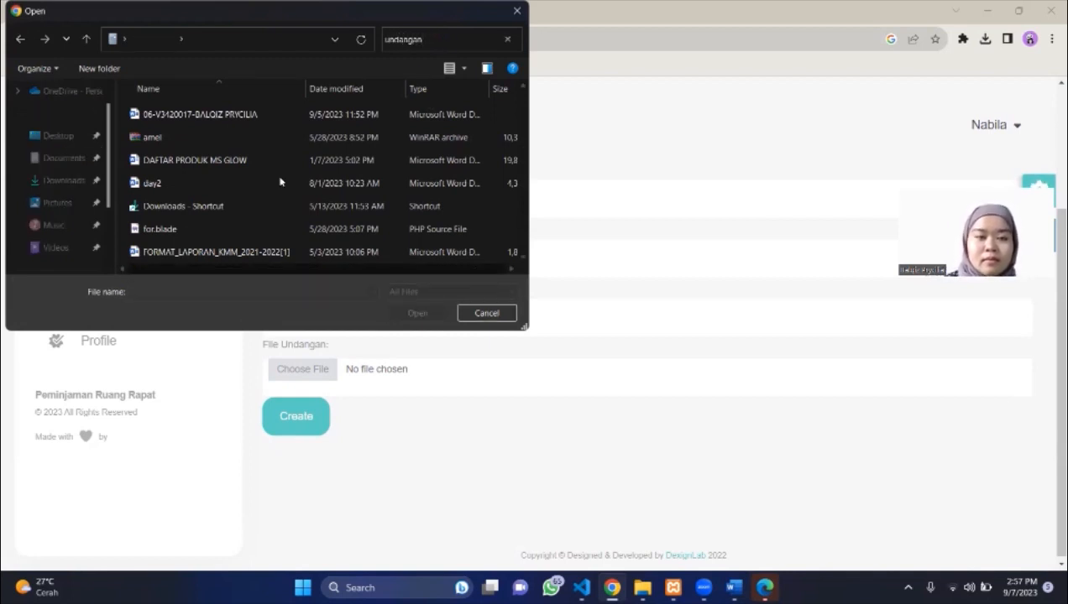
scroll(280, 181, "down", 2)
scroll(256, 147, "up", 2)
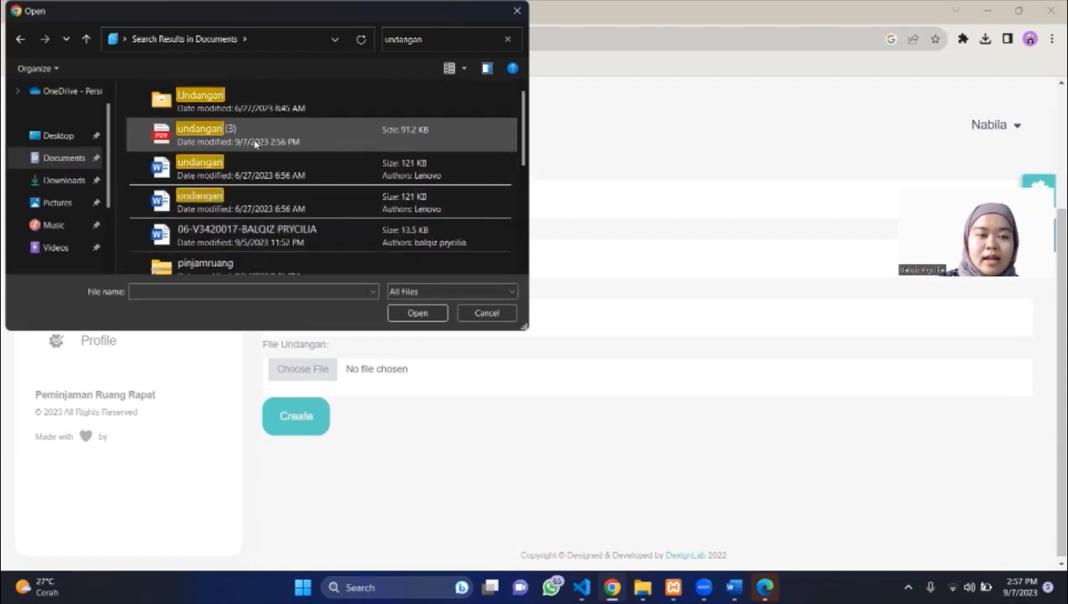
left_click(258, 141)
left_click(417, 313)
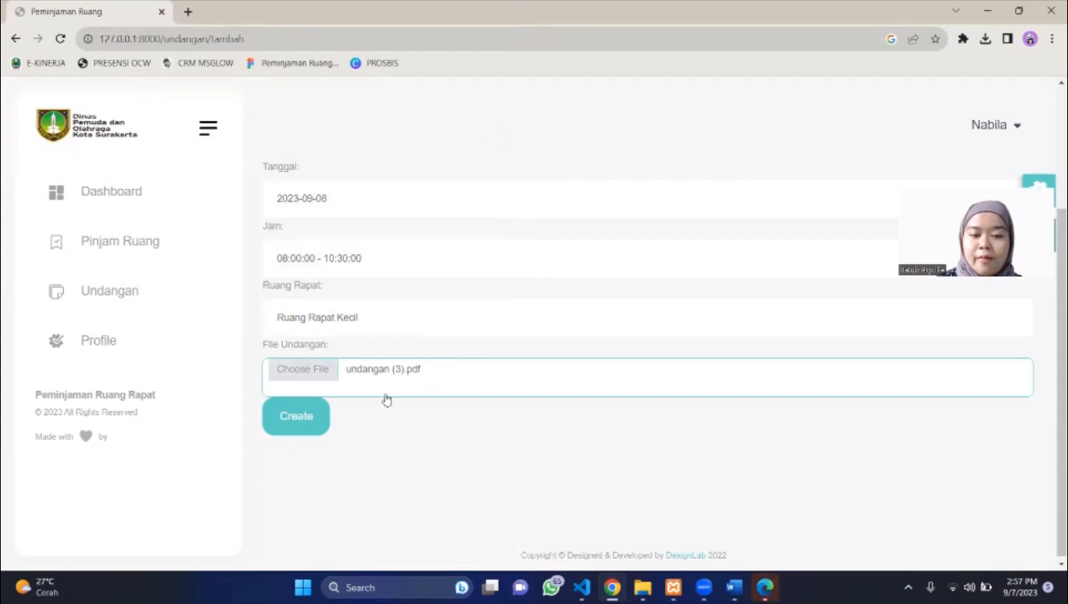
Submit the Rapat Bulanan Kegiatan Kantor invitation request and view its attached PDF.
left_click(299, 416)
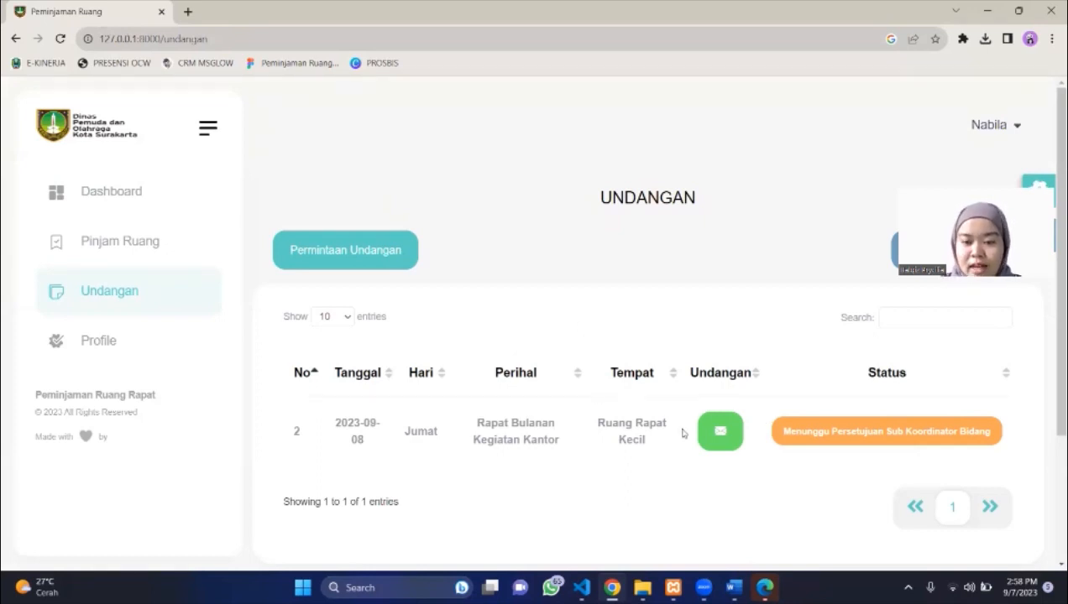
left_click(719, 430)
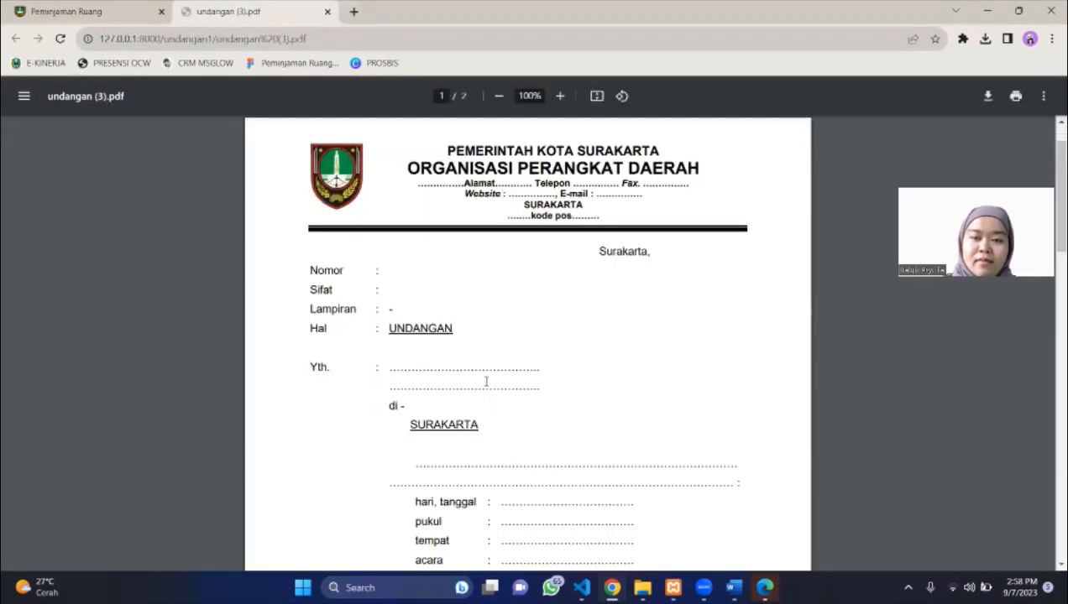
scroll(487, 378, "down", 4)
scroll(374, 79, "down", 4)
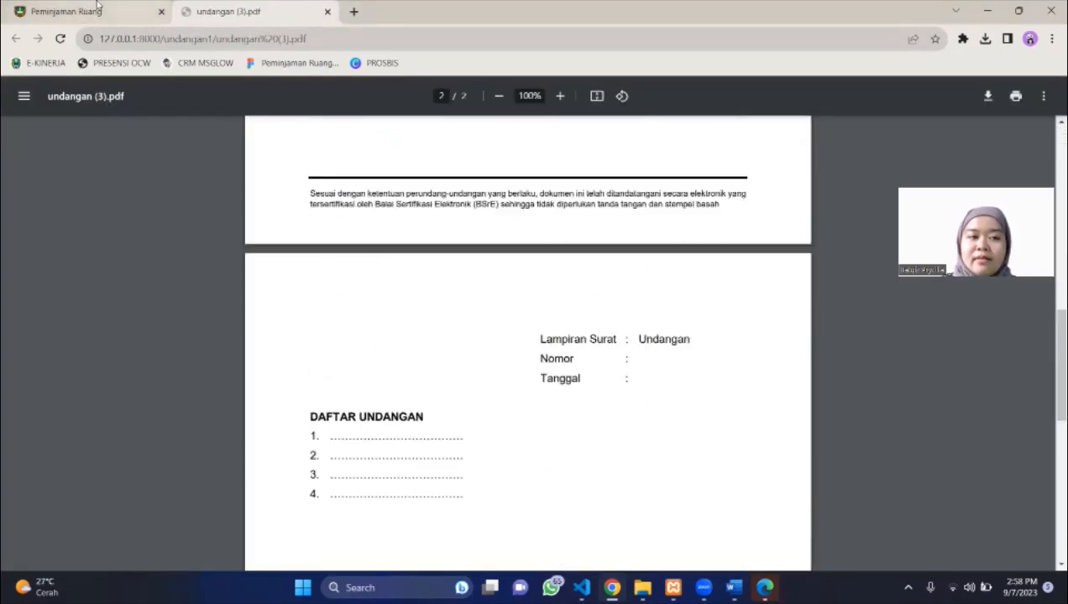
left_click(98, 11)
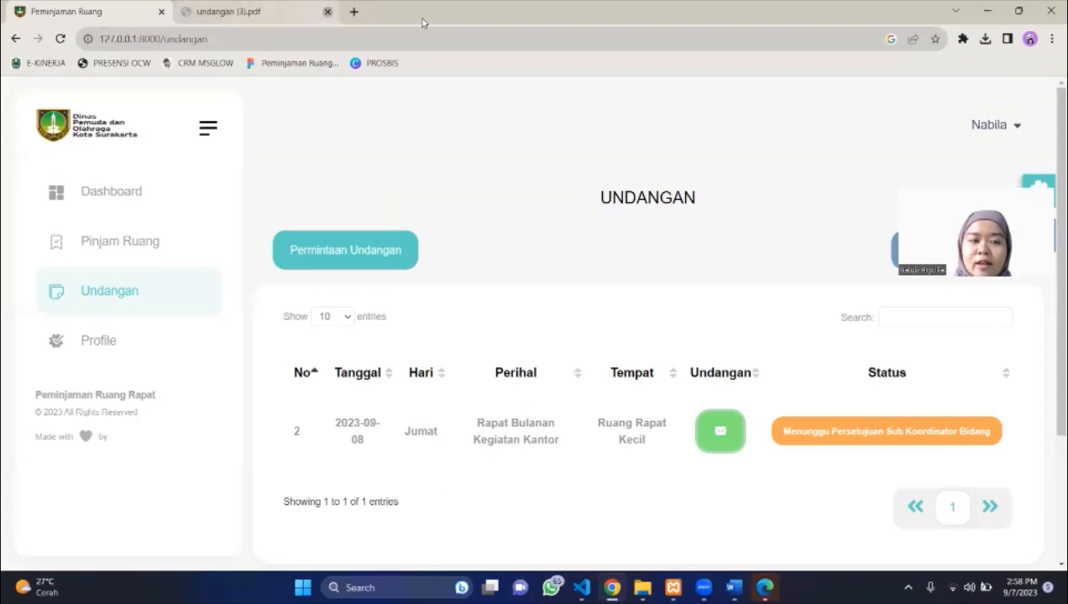
left_click(326, 11)
left_click(994, 126)
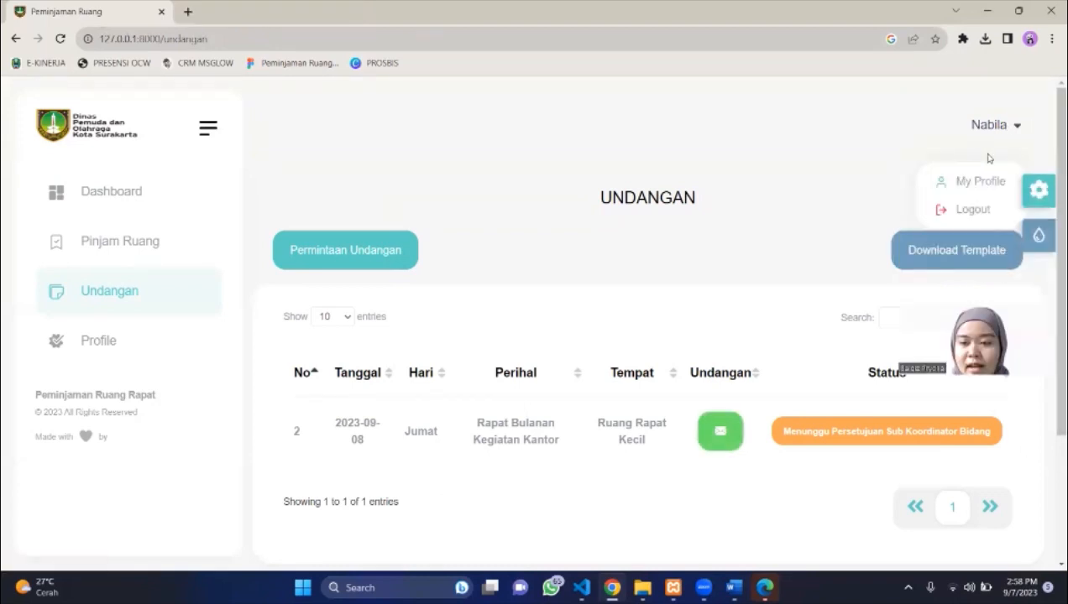
left_click(972, 209)
left_click(490, 323)
type("Sub K")
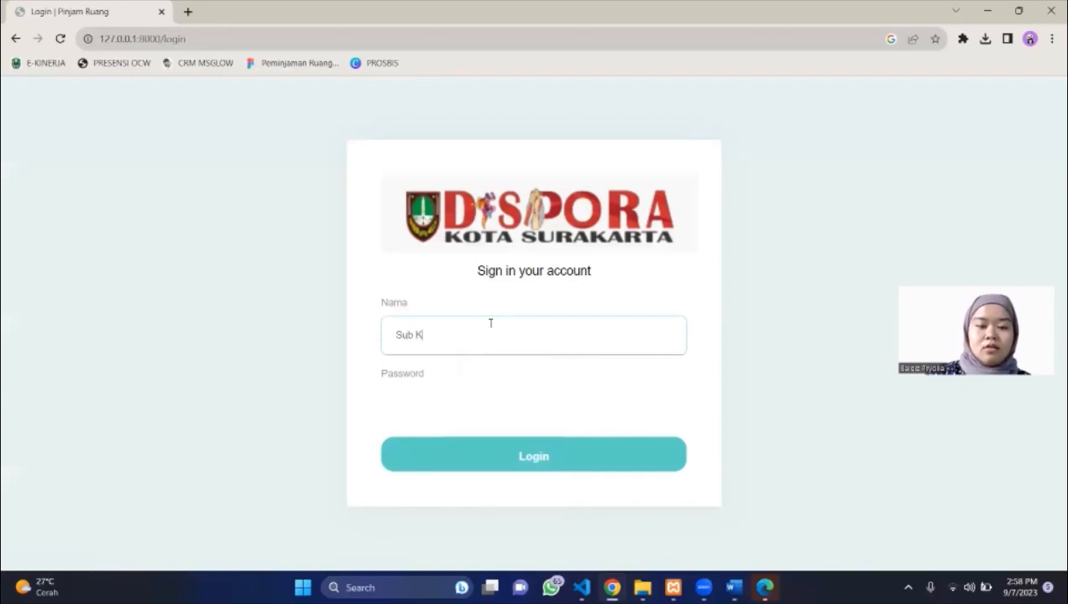
type("oordinator B")
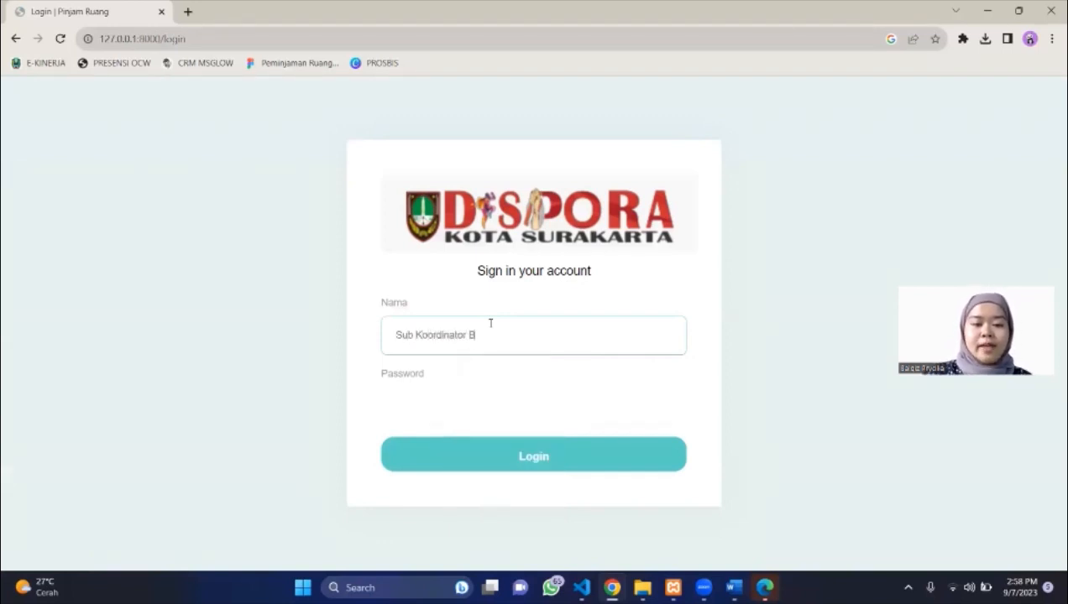
type("idang")
left_click(456, 399)
type("1234")
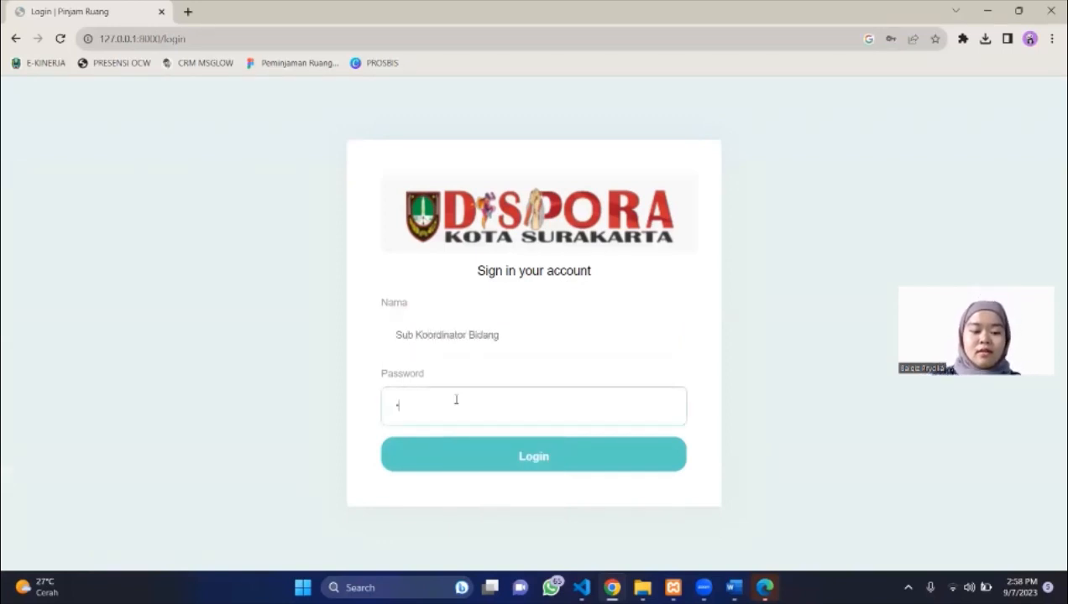
type("5")
key("Return")
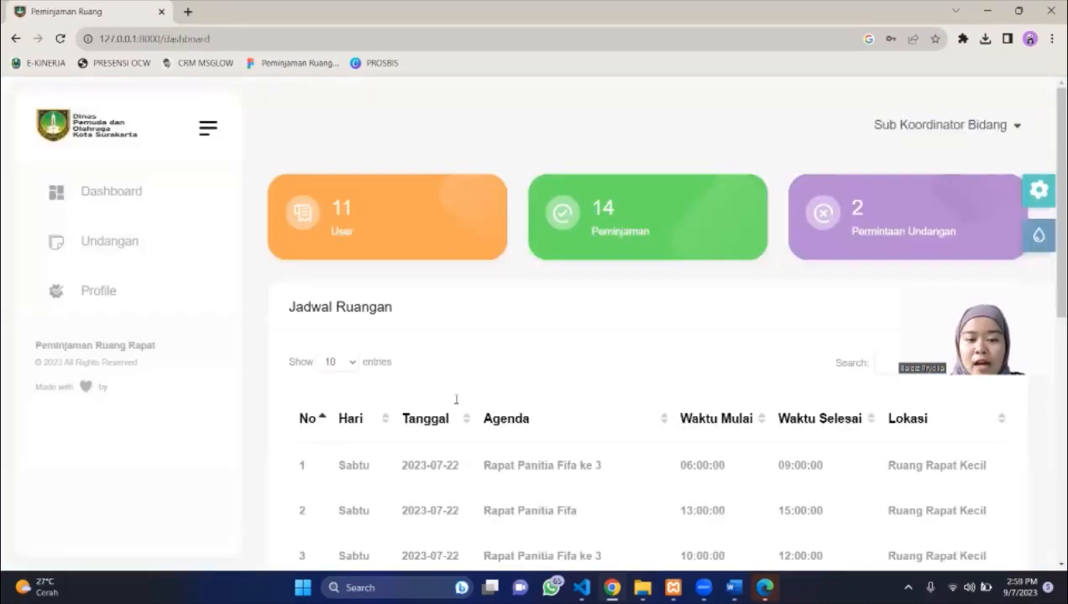
scroll(658, 406, "down", 4)
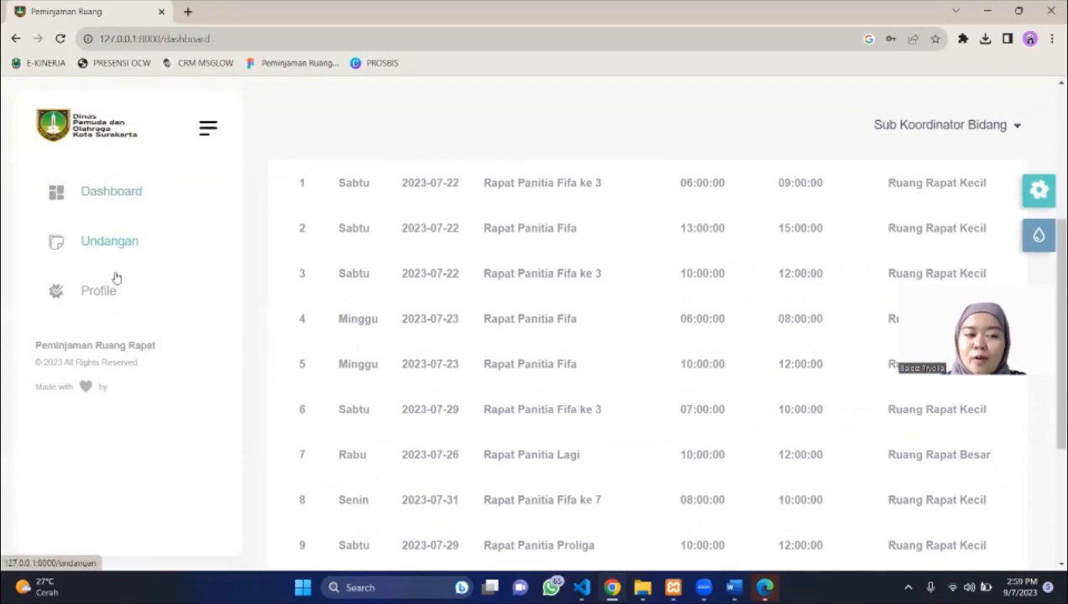
left_click(113, 248)
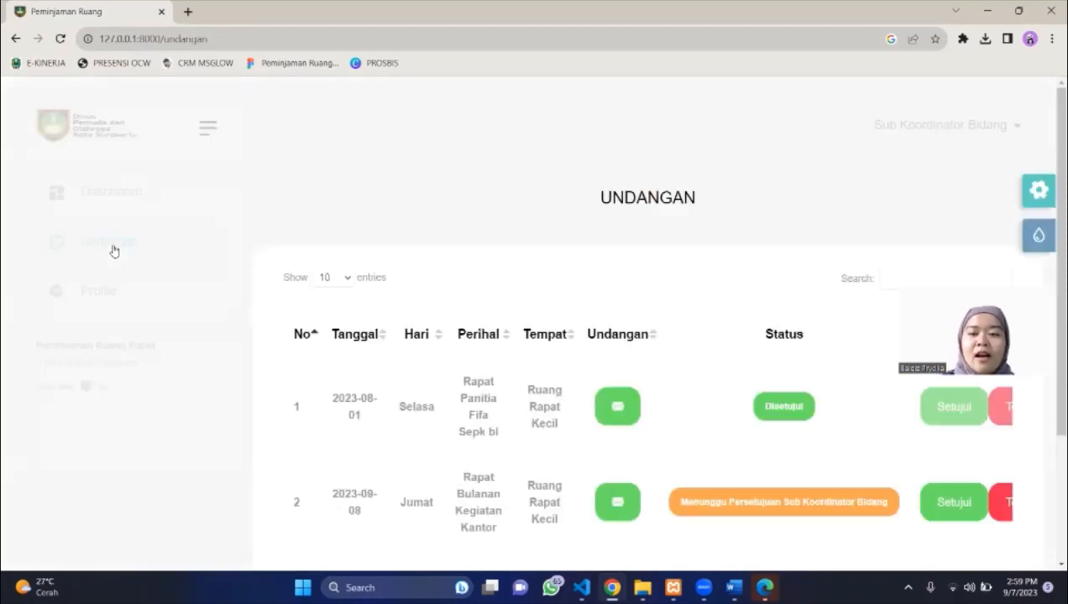
Review the invitation PDF of the 2023-09-08 request in row 2 of Undangan.
scroll(868, 243, "down", 2)
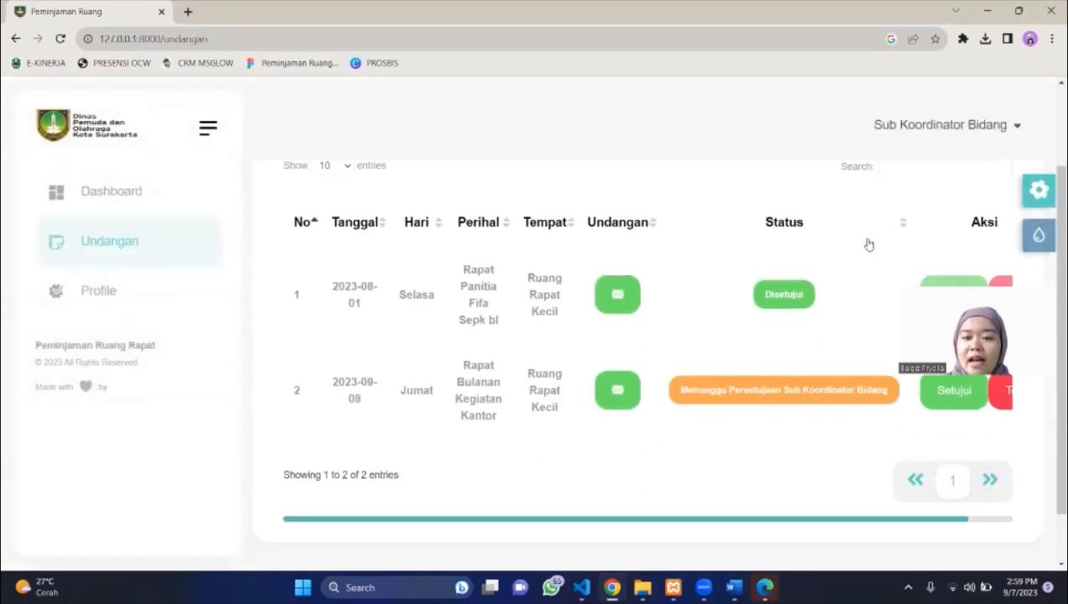
scroll(713, 308, "right", 1)
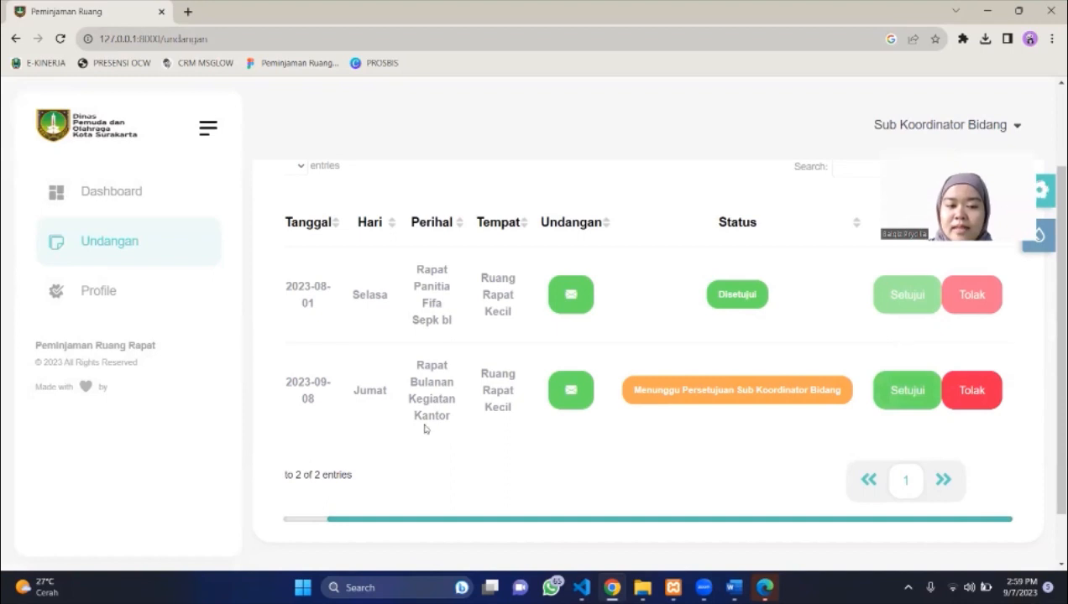
scroll(424, 426, "left", 1)
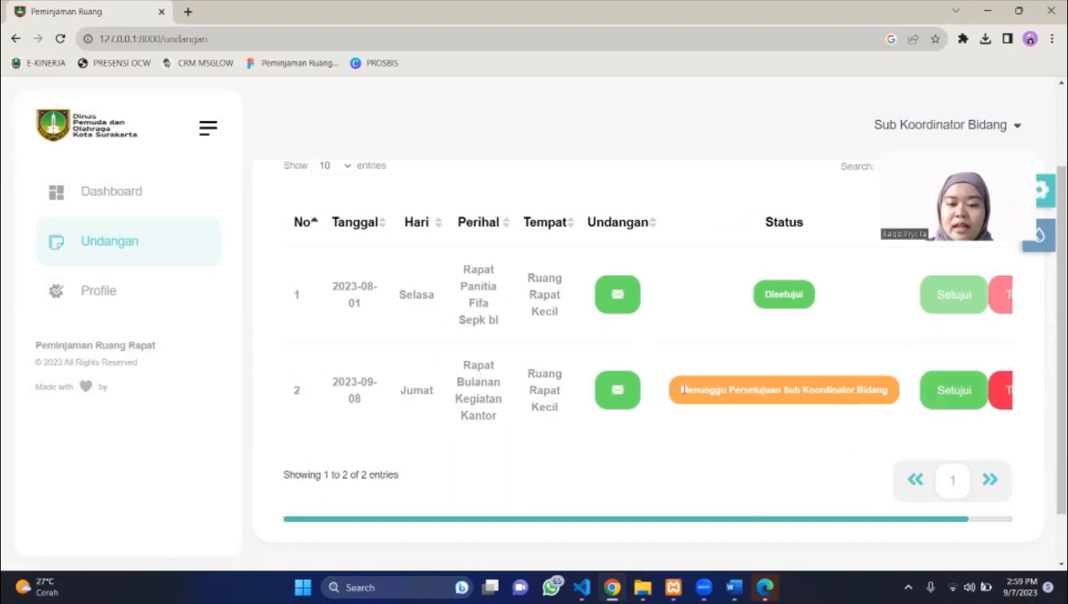
left_click(617, 390)
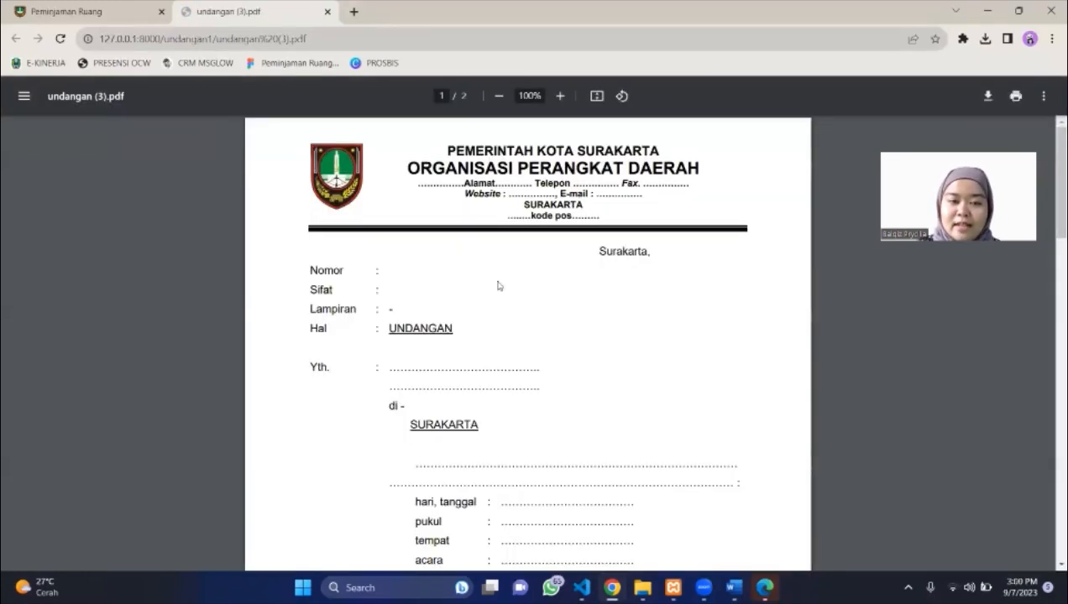
scroll(536, 347, "down", 6)
left_click(50, 12)
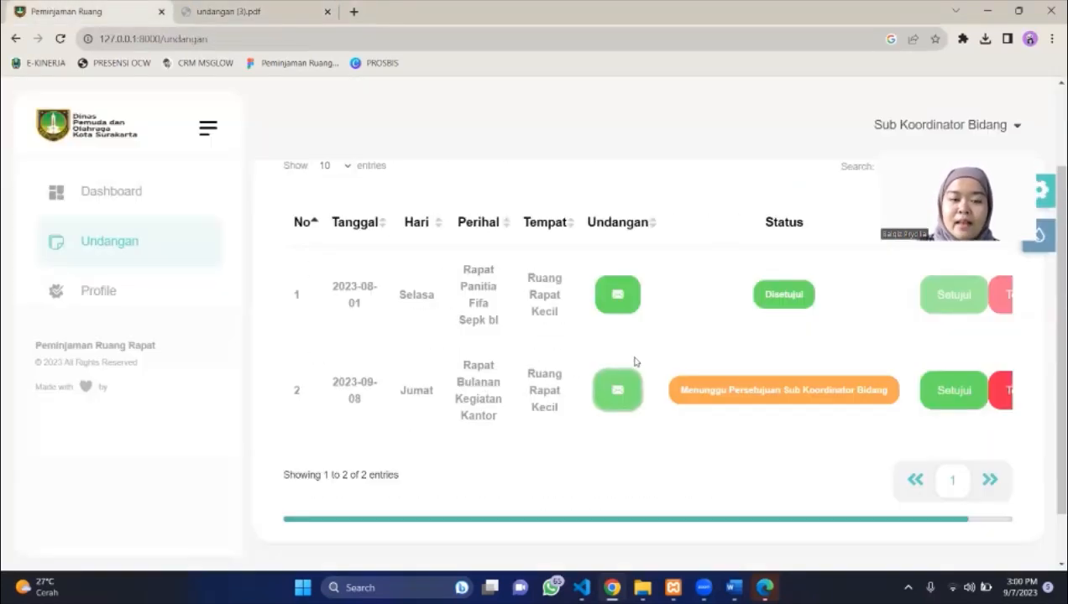
Approve the 2023-09-08 invitation as Sub Koordinator Bidang and close the leftover PDF tab.
scroll(847, 416, "right", 1)
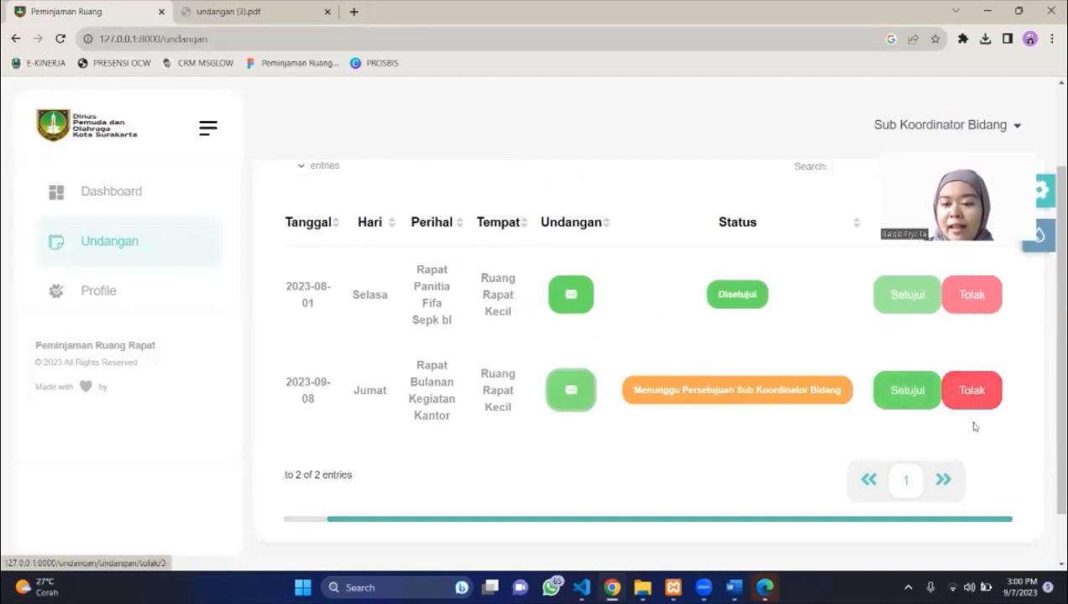
left_click(898, 391)
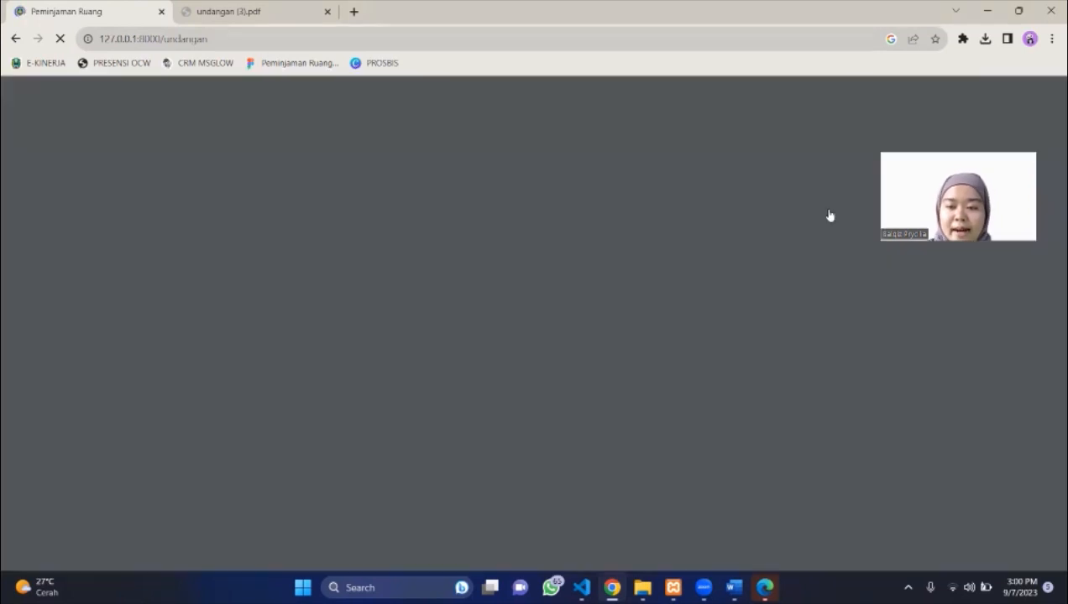
left_click(327, 11)
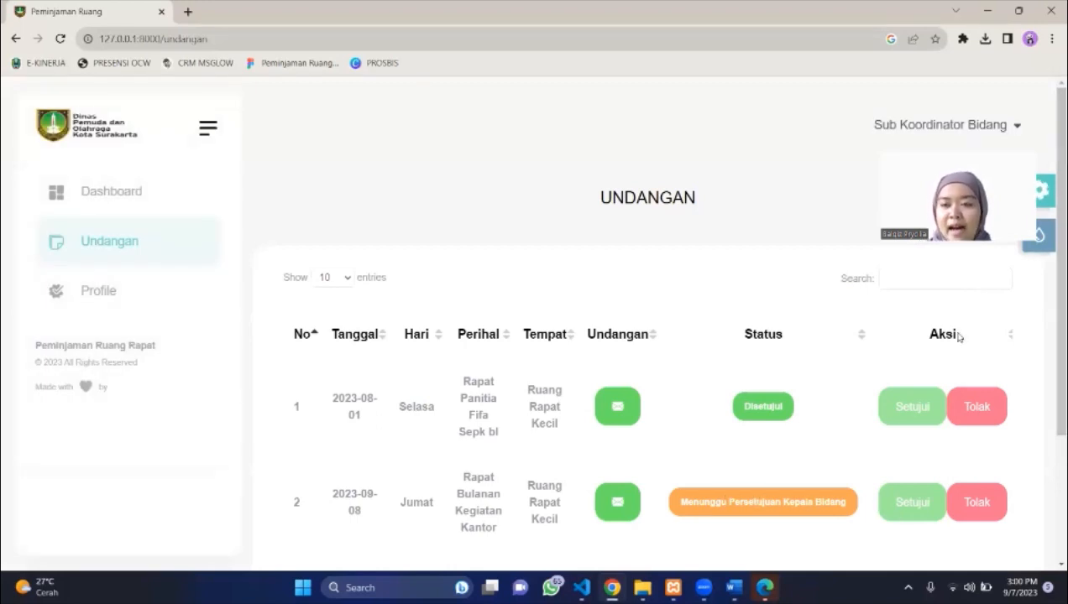
left_click(981, 143)
Log out of Sub Koordinator Bidang and sign in with Nama 'Kepala Bidang' and its password.
left_click(994, 207)
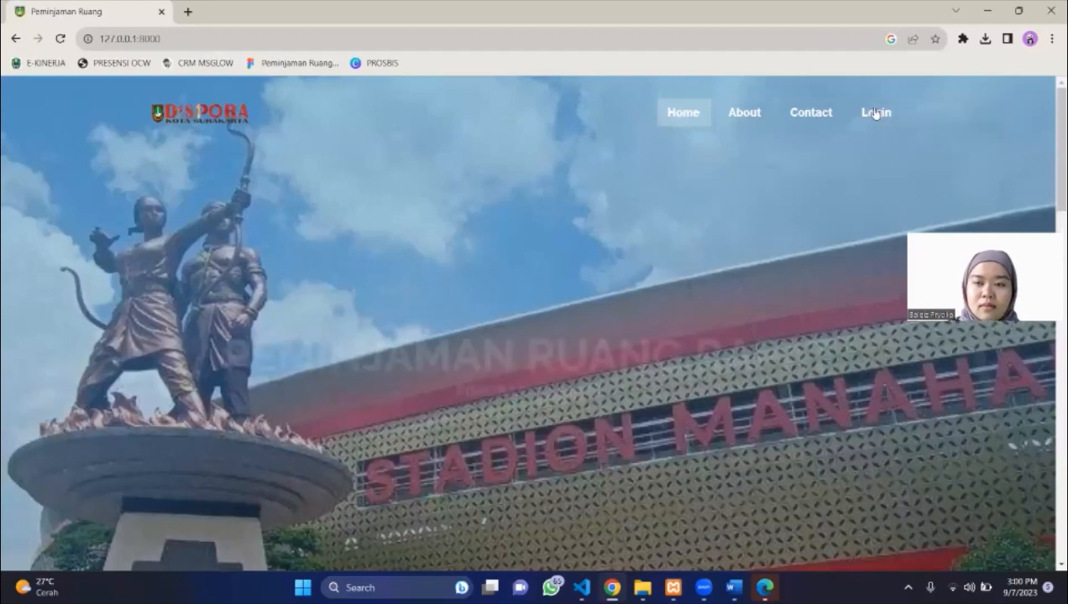
left_click(875, 113)
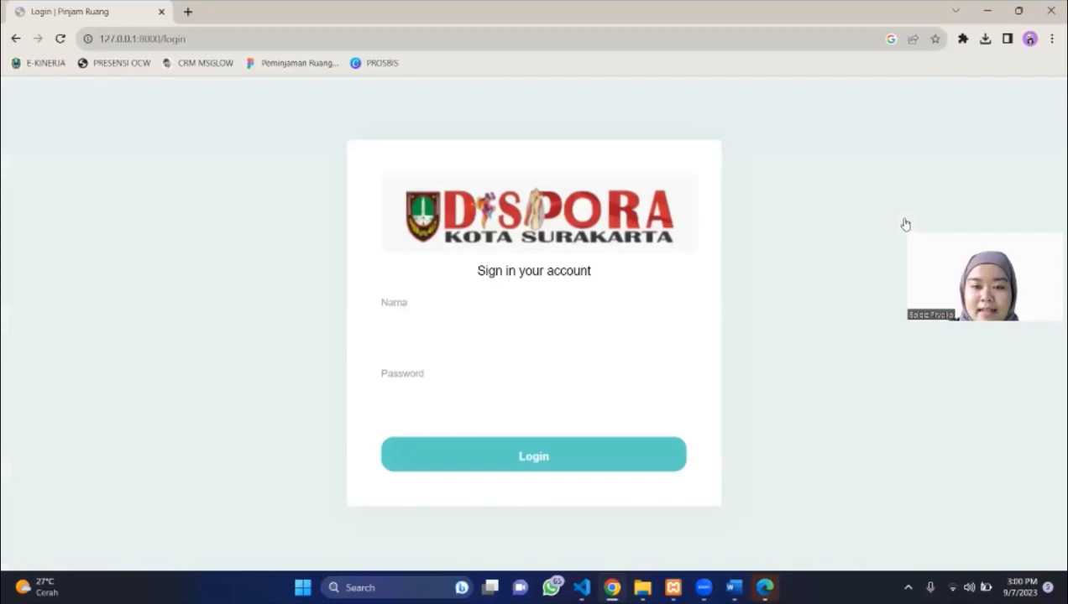
left_click(628, 319)
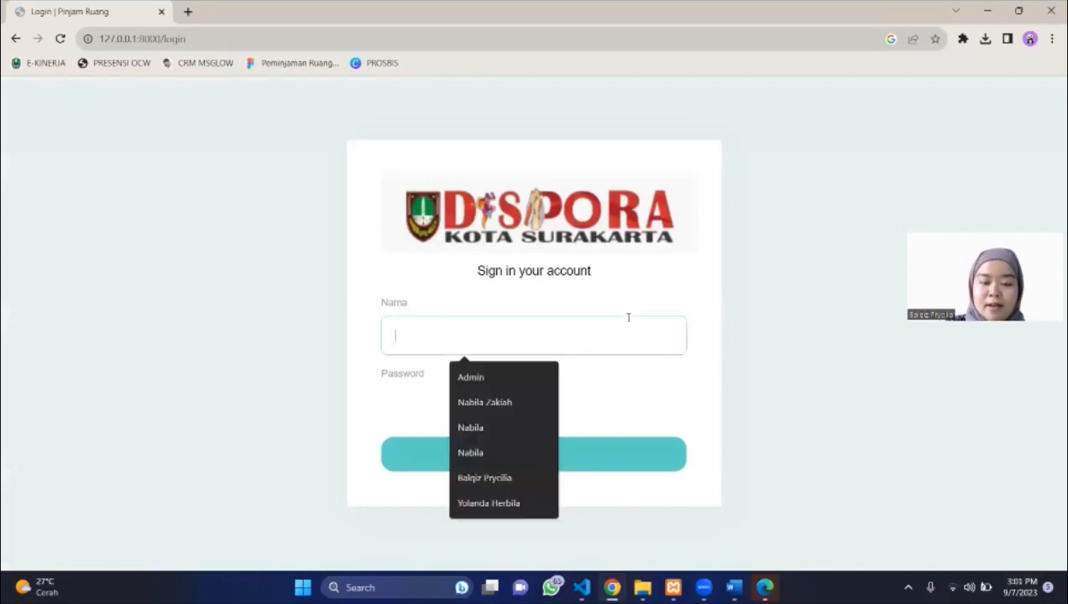
type("Kepa")
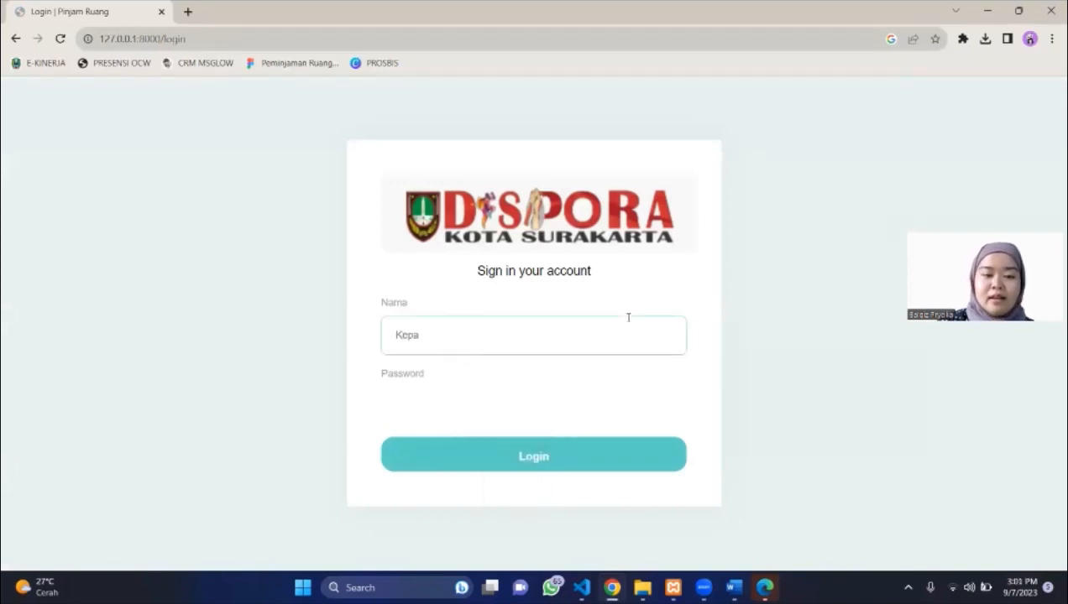
type(";la BidNG")
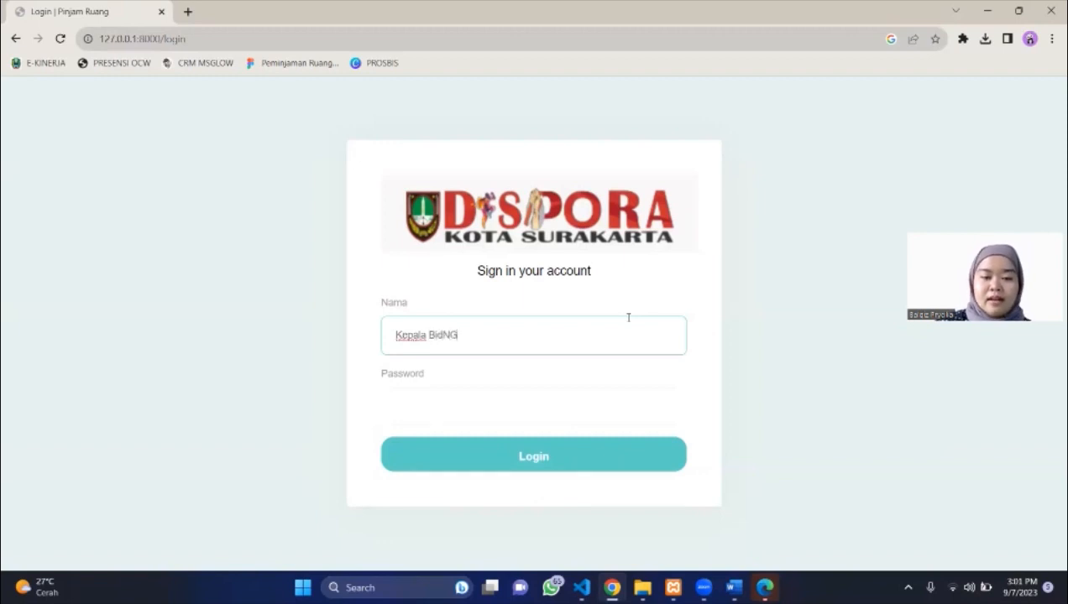
key("BackSpace")
key("BackSpace")
type("ang")
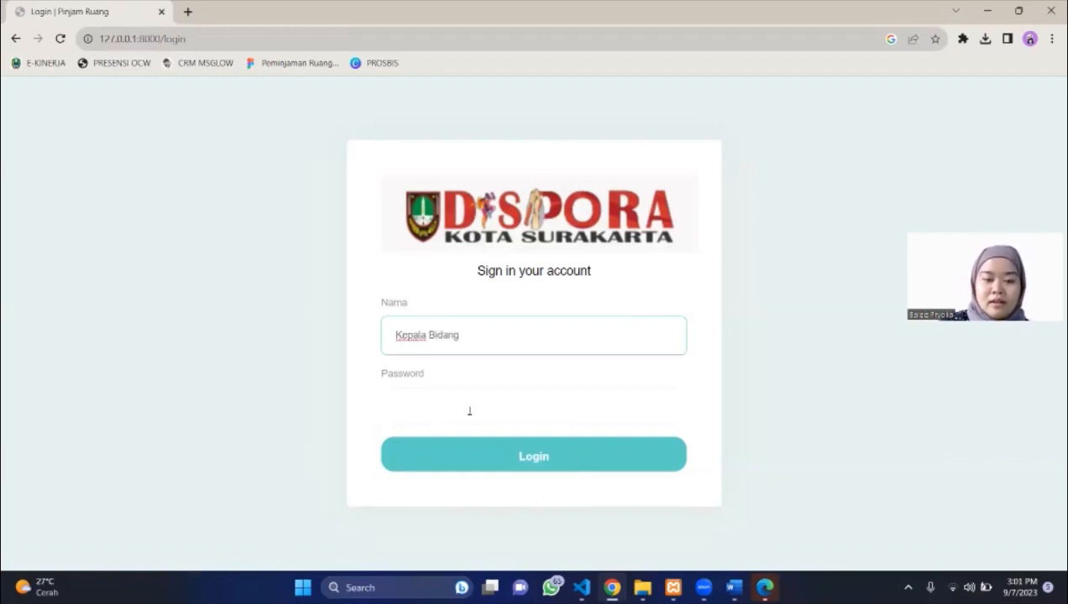
left_click(467, 412)
type("12345")
key("Return")
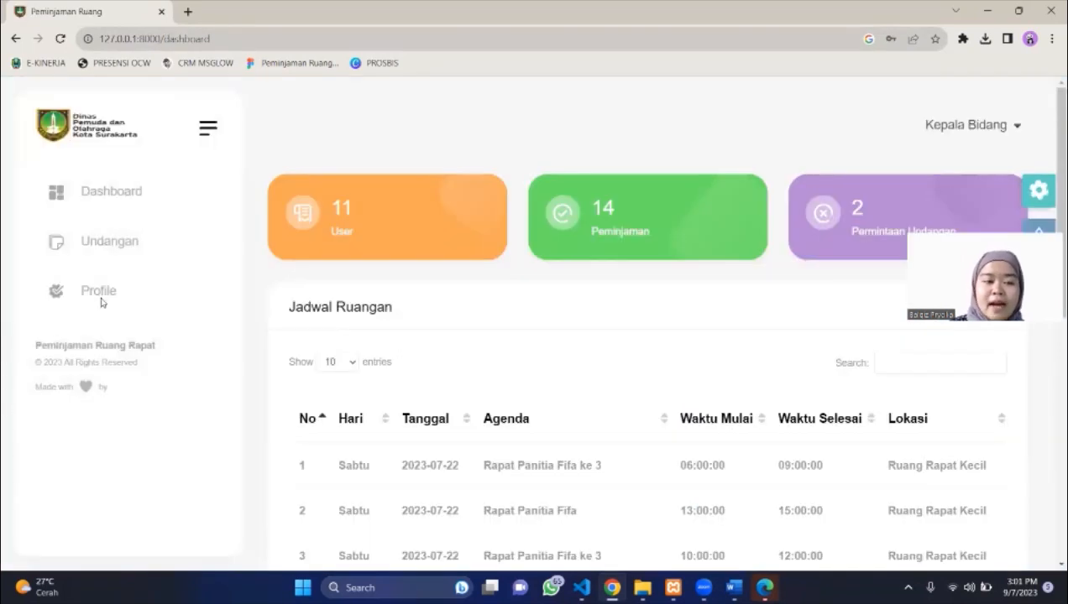
In Undangan, approve the row-2 Rapat Bulanan Kegiatan Kantor invitation (2023-09-08) as Kepala Bidang.
left_click(95, 250)
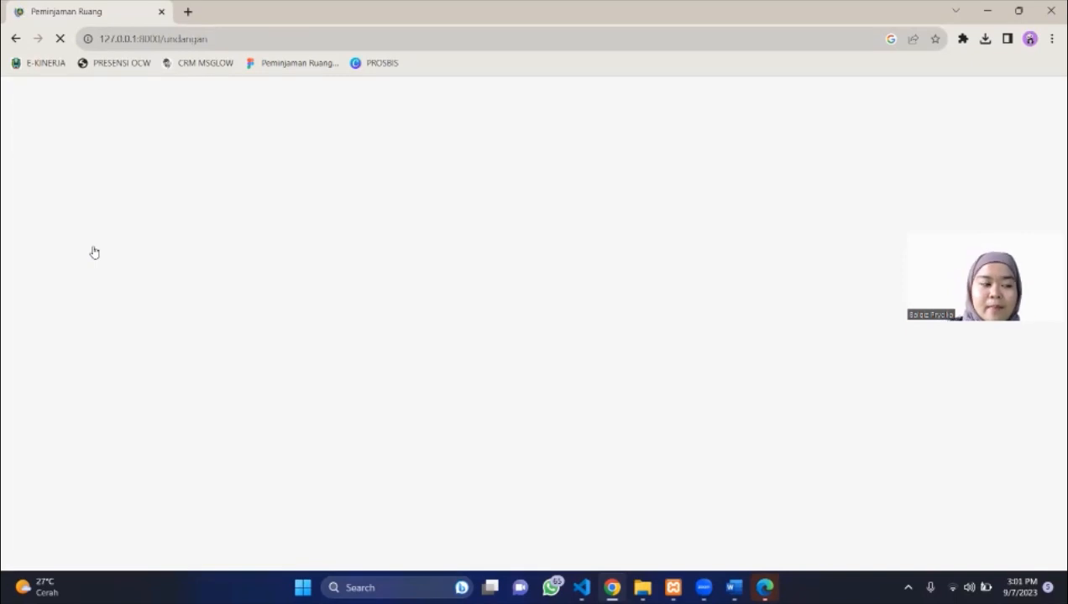
scroll(639, 336, "down", 3)
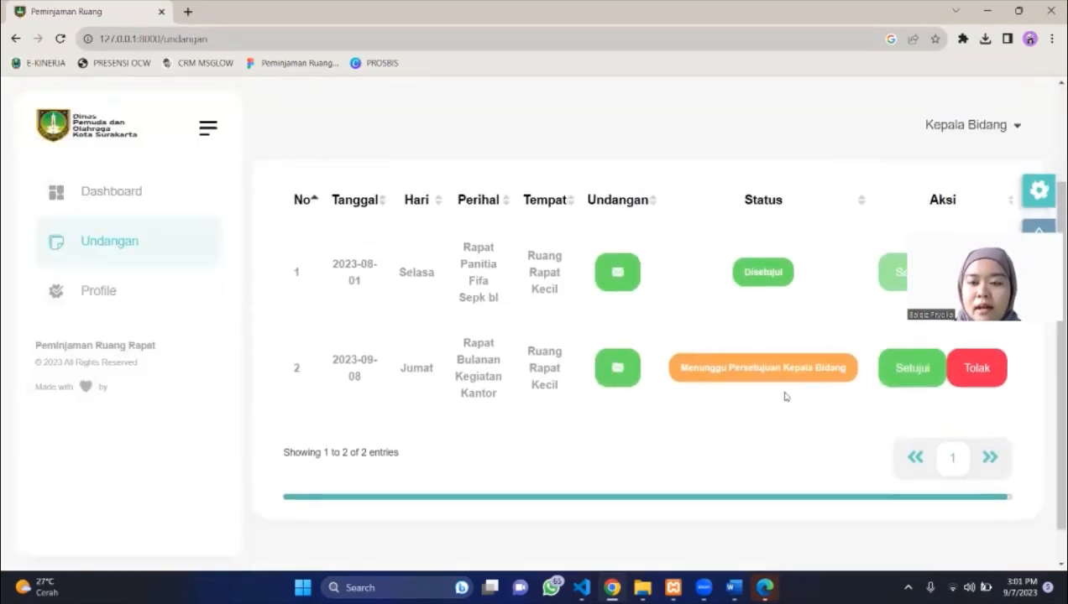
scroll(786, 396, "up", 1)
left_click(902, 440)
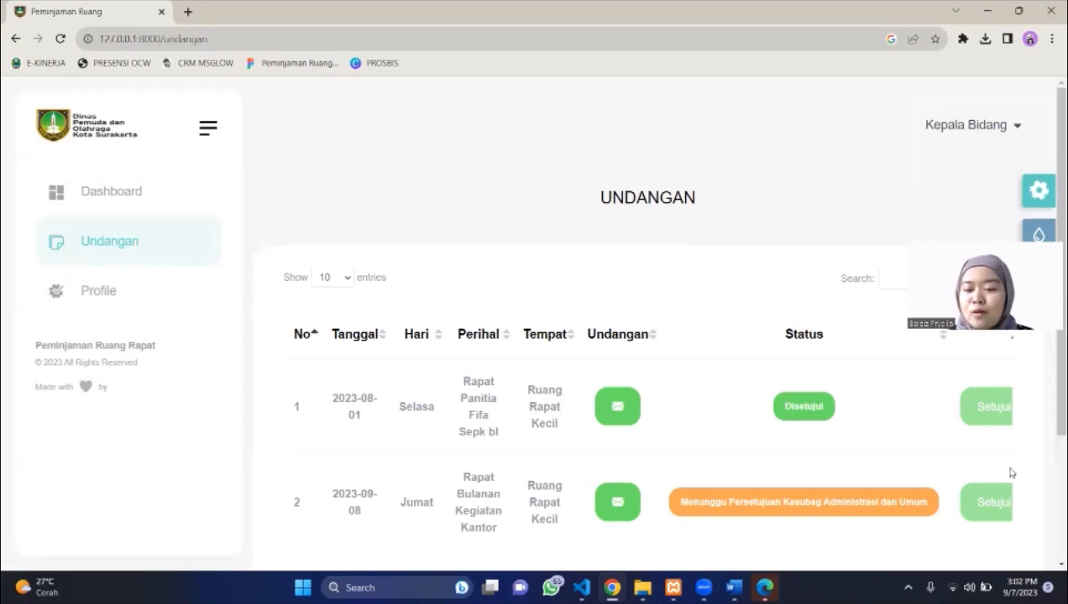
scroll(929, 453, "right", 2)
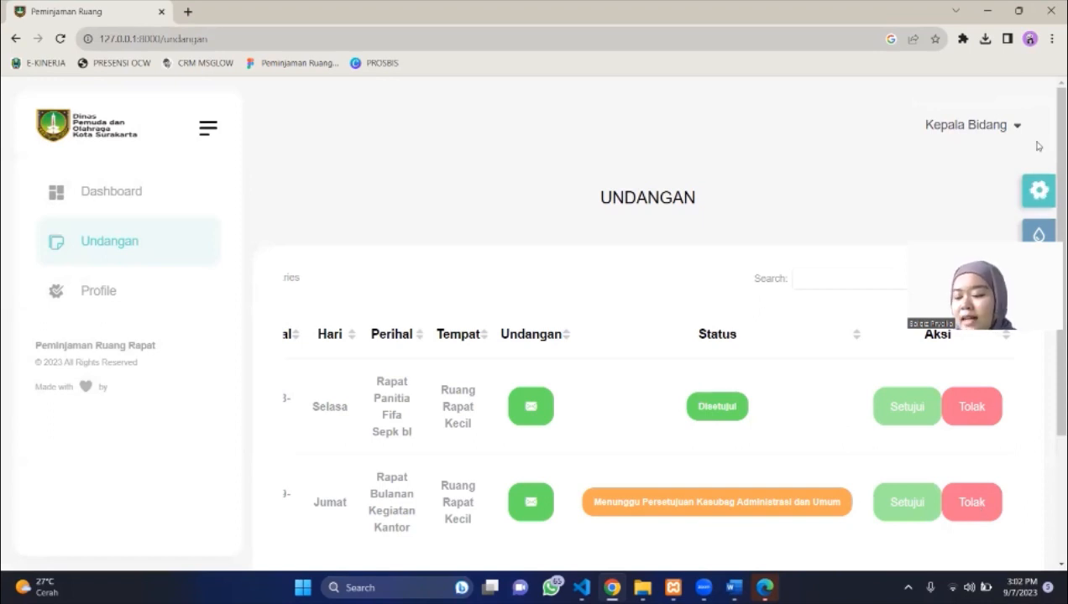
Log out of Kepala Bidang and sign in with the Kasubag Administrasi dan Umum credentials.
left_click(982, 128)
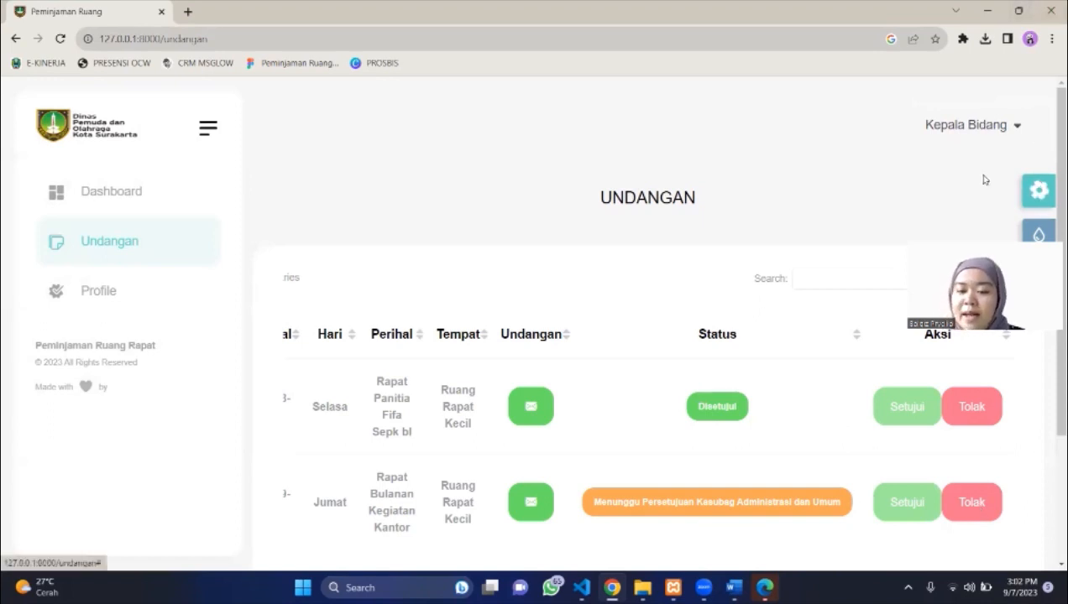
left_click(953, 212)
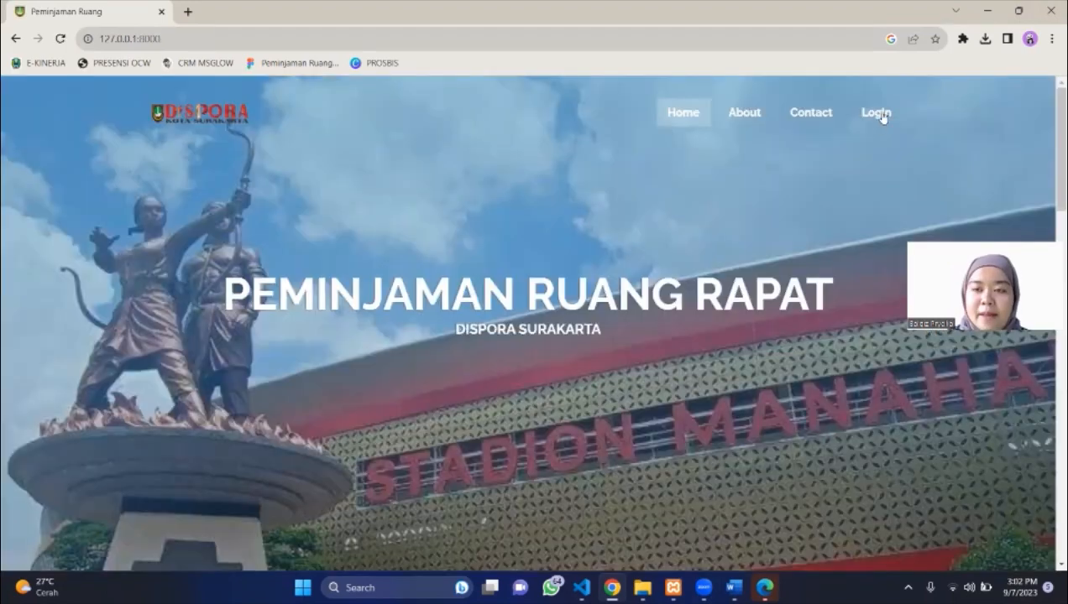
left_click(880, 116)
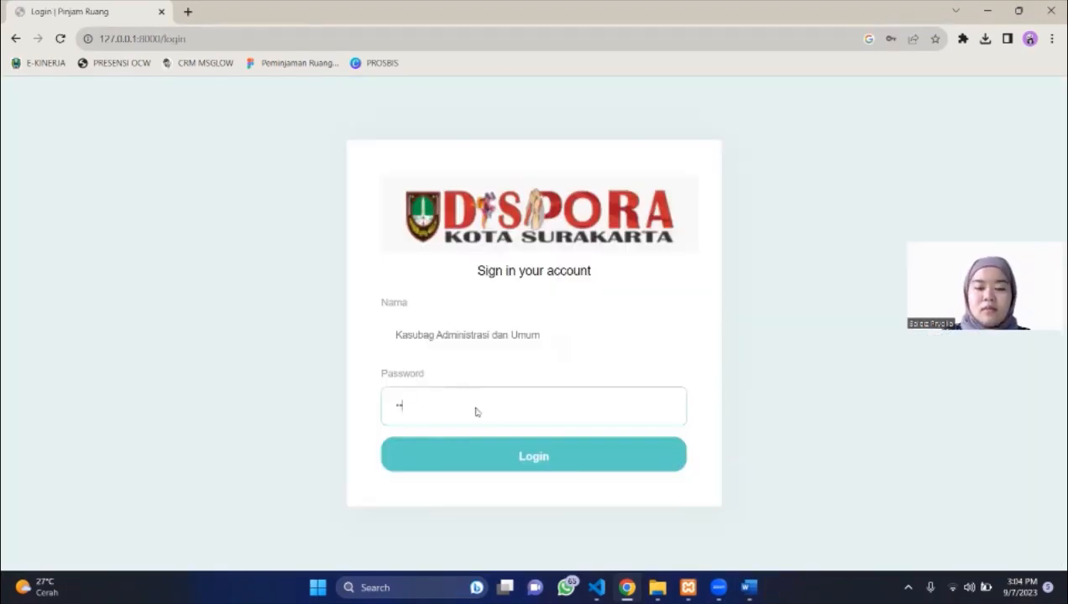
type("***")
left_click(615, 453)
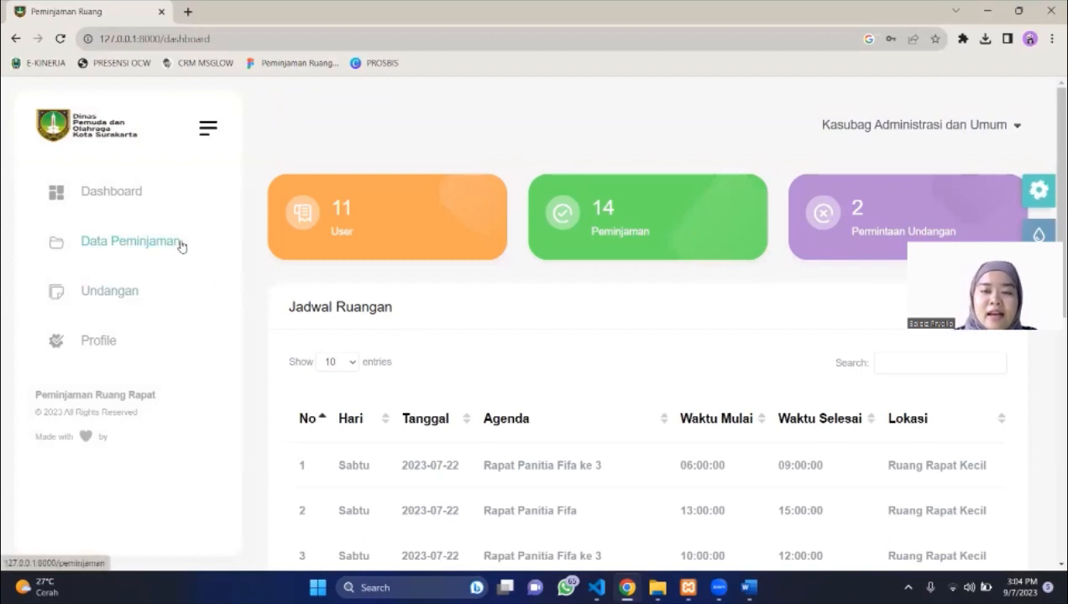
Approve the row-2 Rapat Bulanan Kegiatan Kantor invitation in Undangan as Kasubag Administrasi dan Umum.
left_click(95, 306)
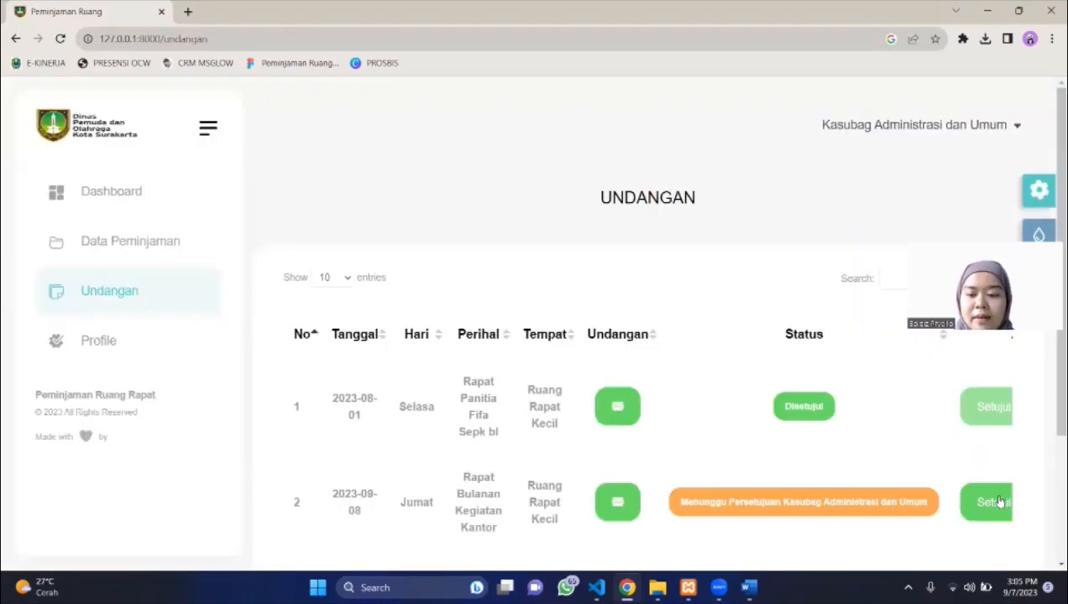
left_click(998, 501)
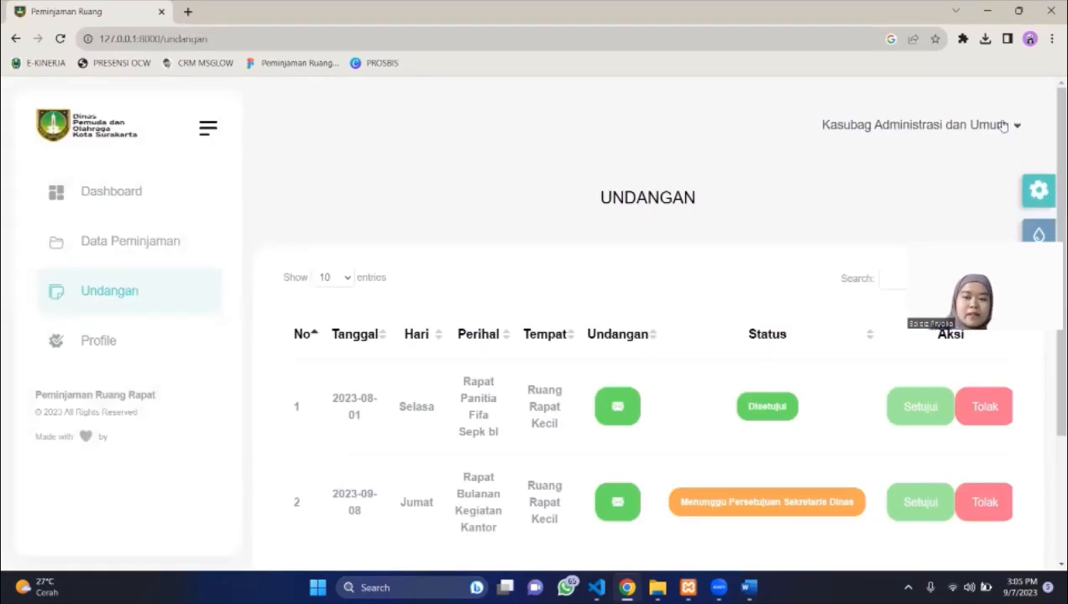
left_click(963, 122)
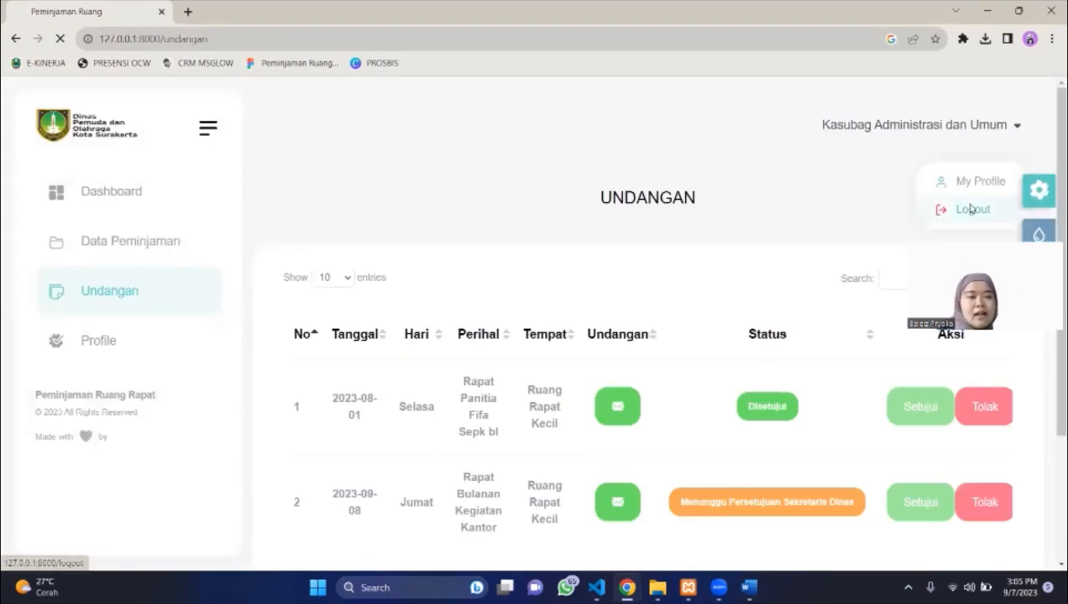
Log out of Kasubag and sign in with Nama 'Sekretaris Dinas' and its password.
left_click(970, 209)
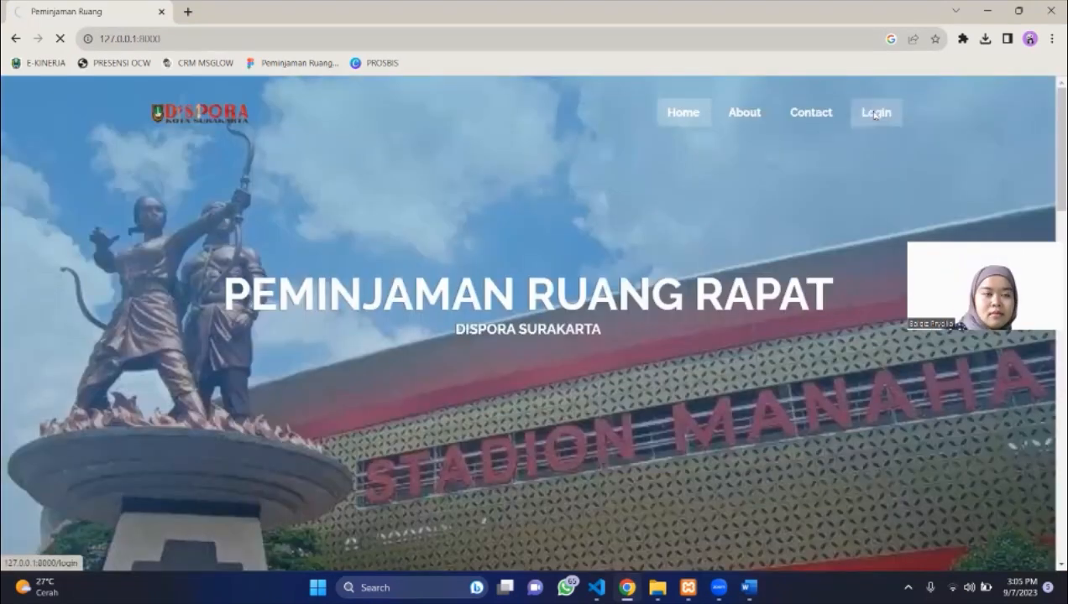
left_click(873, 113)
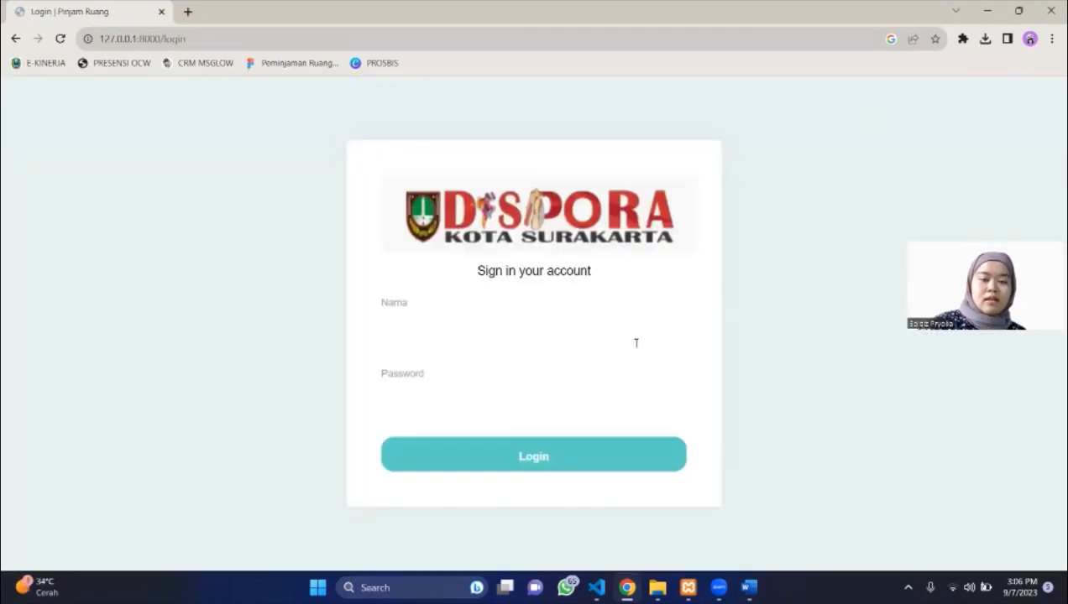
left_click(634, 340)
type("Sukretaris")
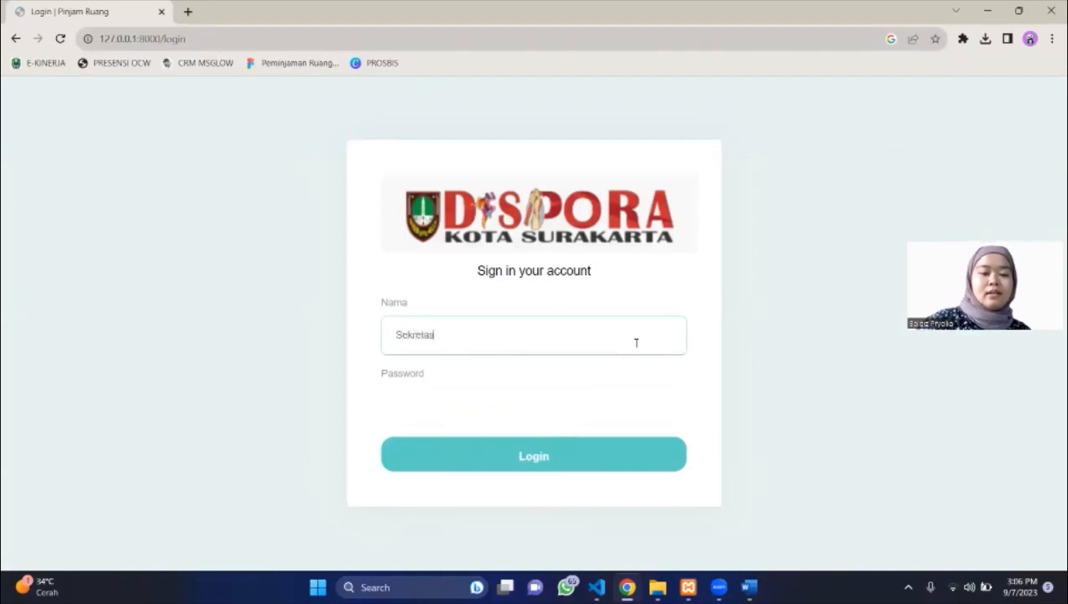
type(" dinas")
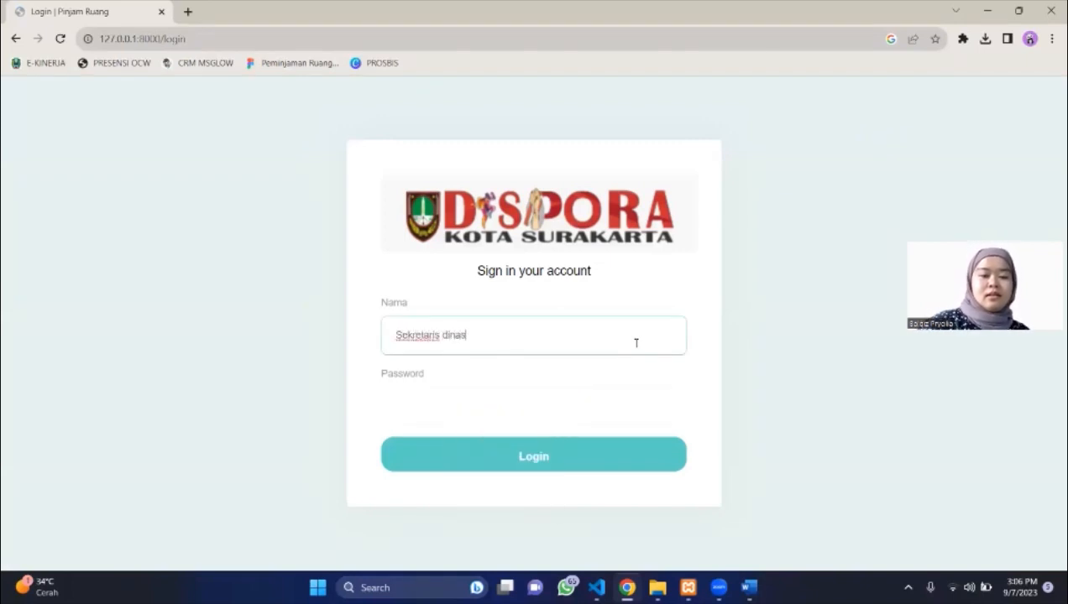
key("BackSpace")
key("BackSpace")
key("BackSpace")
key("BackSpace")
key("BackSpace")
type("Dinas")
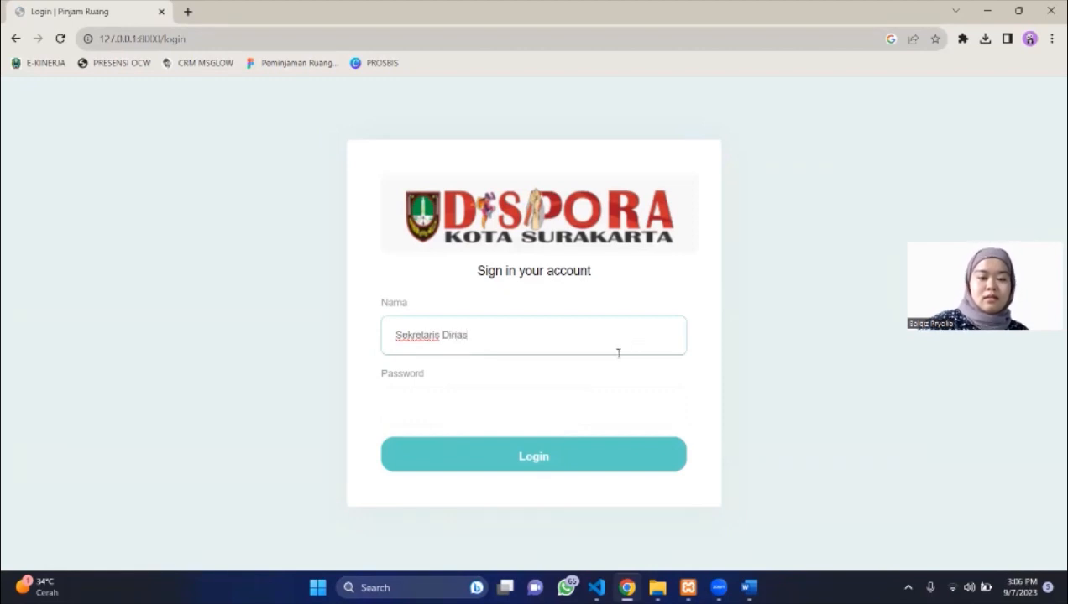
left_click(575, 405)
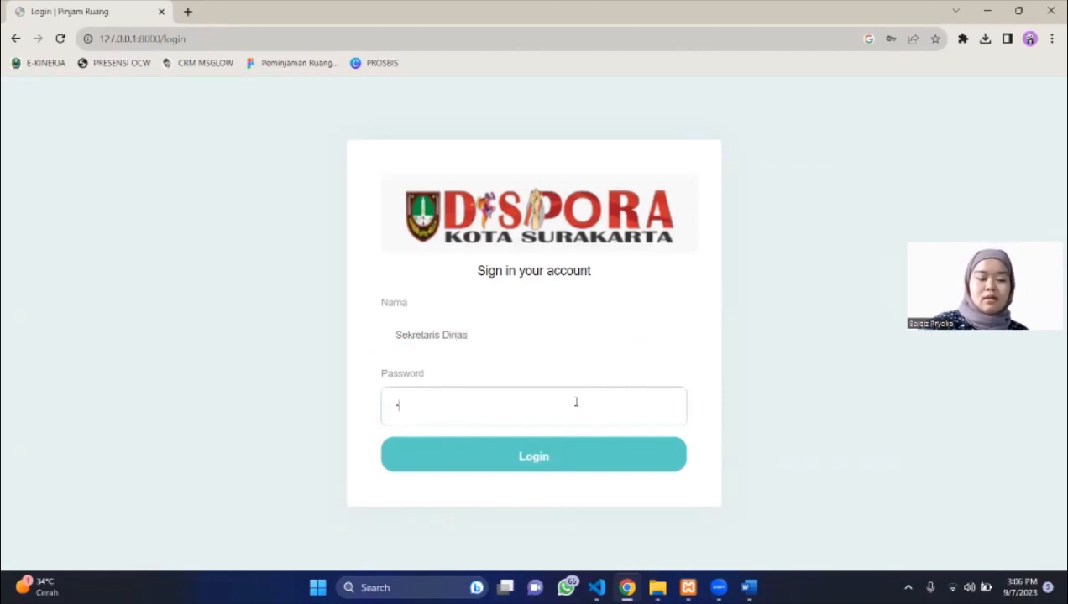
type("*****")
key("Return")
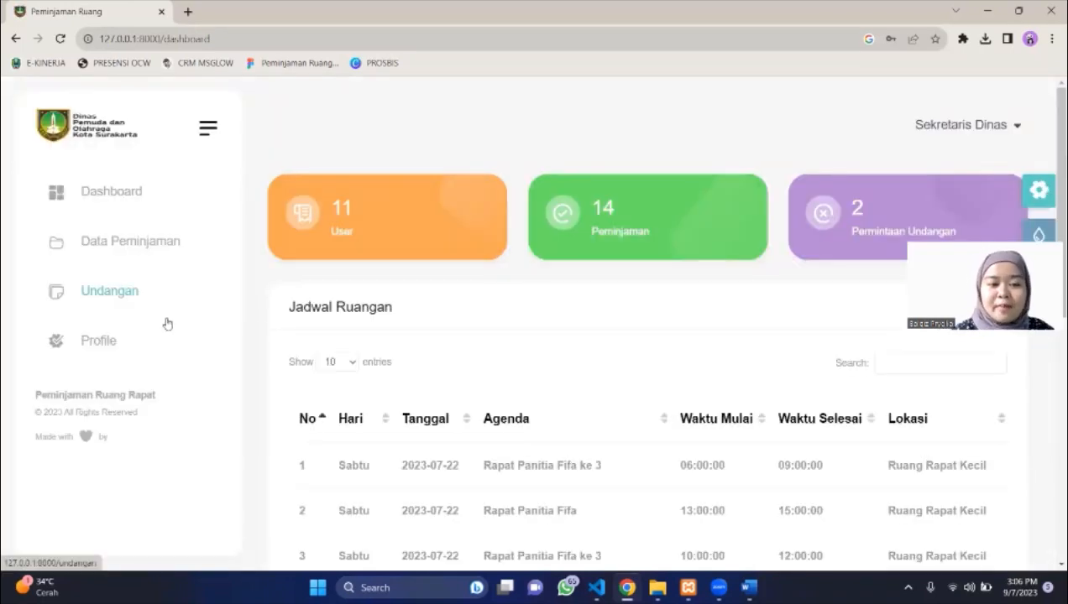
Approve the row-2 2023-09-08 invitation in Undangan as Sekretaris Dinas, then log out.
left_click(107, 290)
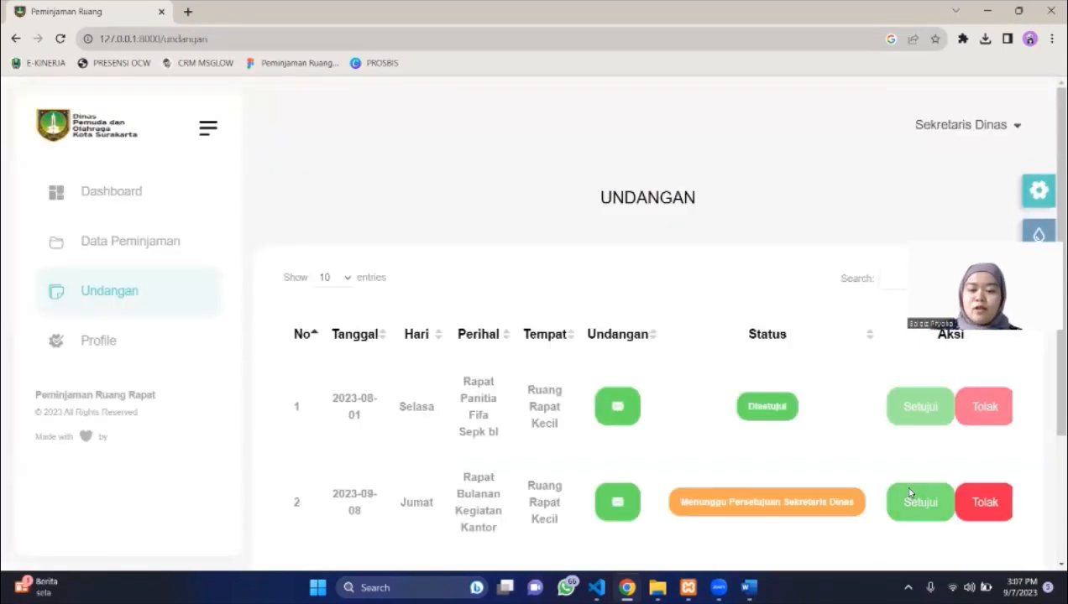
left_click(910, 494)
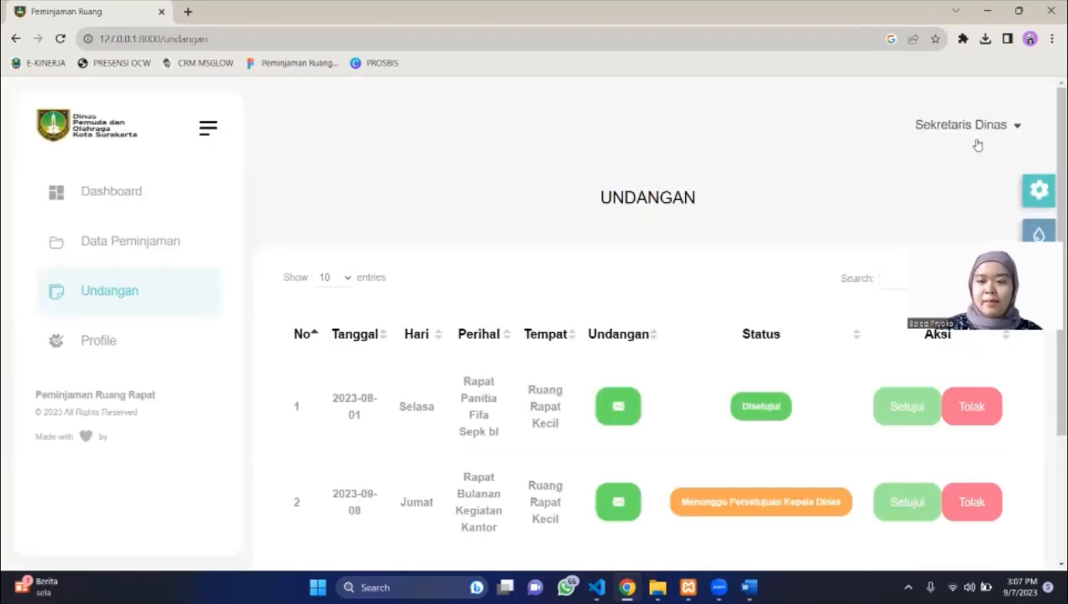
left_click(969, 132)
left_click(974, 209)
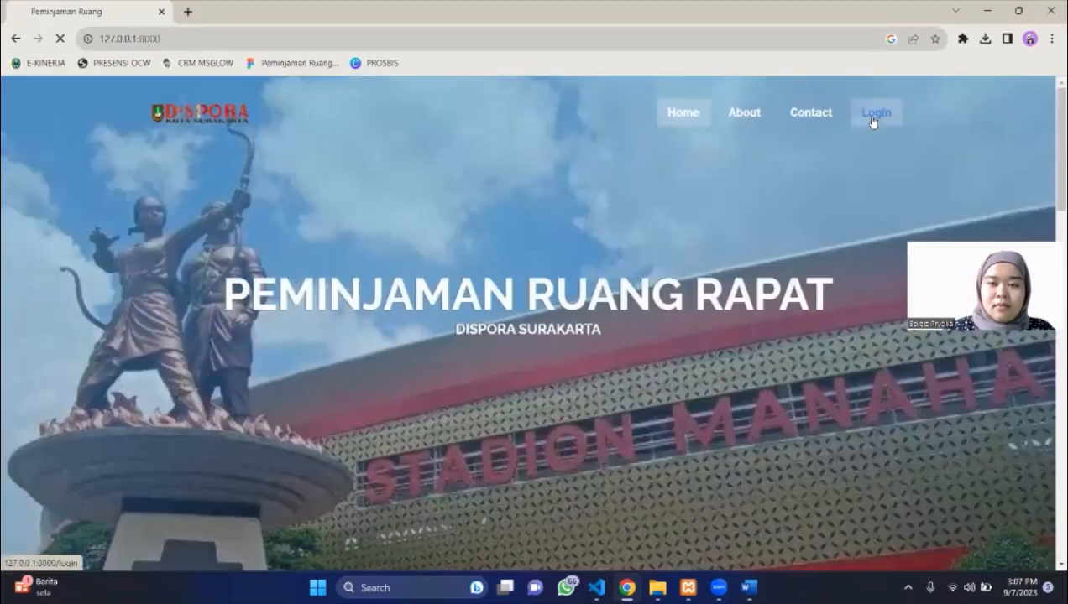
Sign in with Nama 'Kepala Dinas' and its password, then open the Undangan list.
left_click(873, 122)
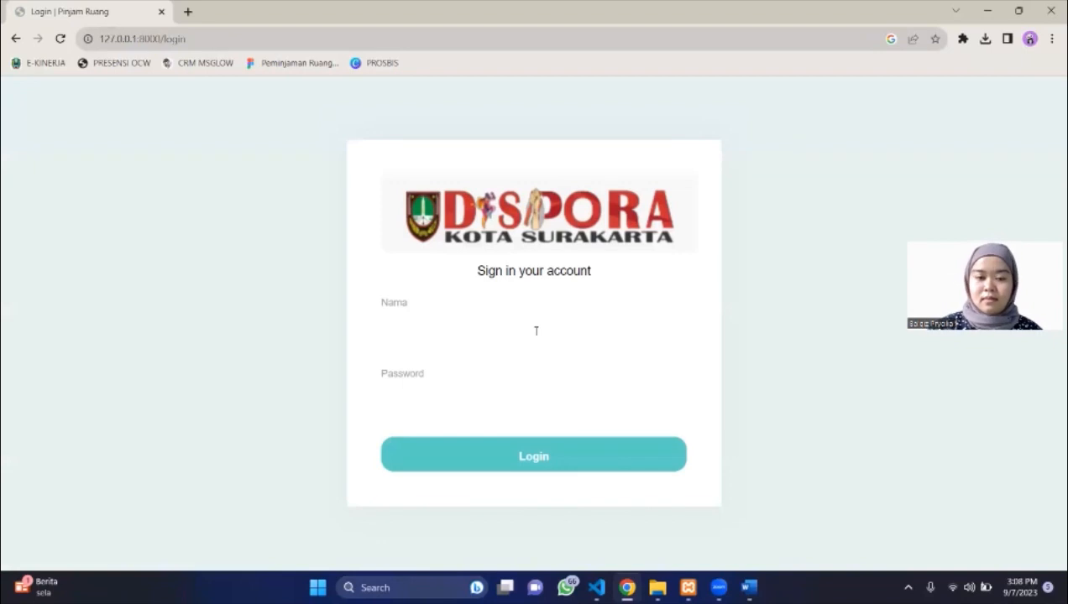
left_click(535, 333)
type("Kepa")
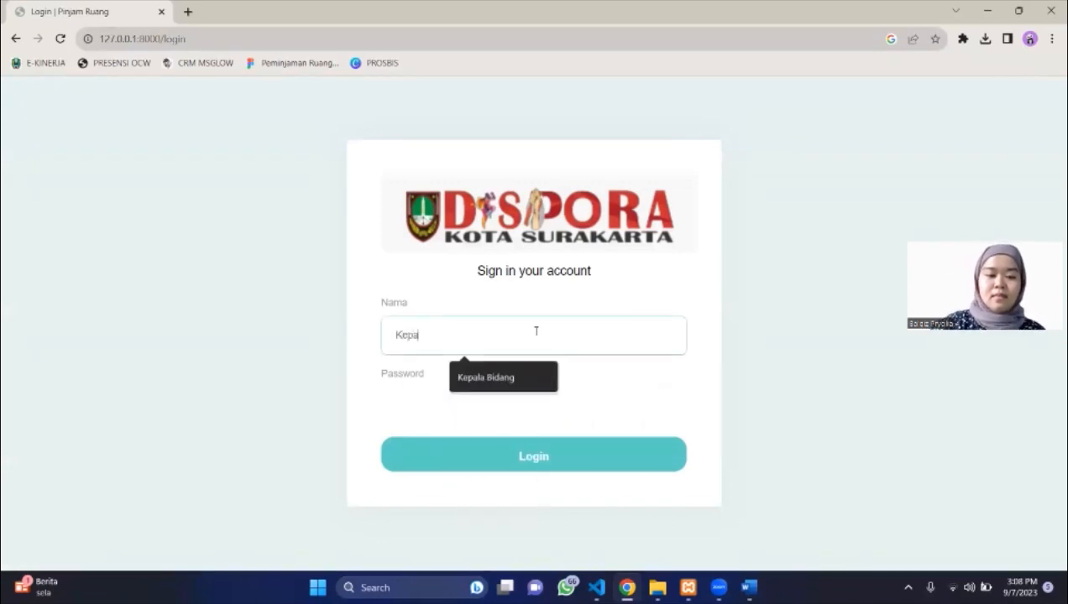
type("la Dinas")
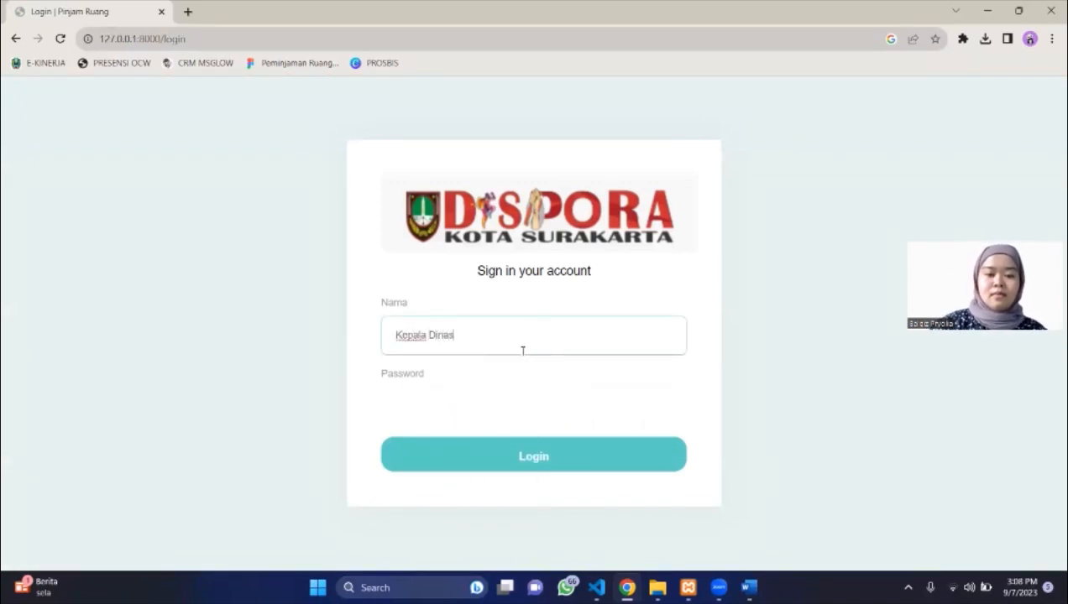
left_click(406, 413)
type("•••••")
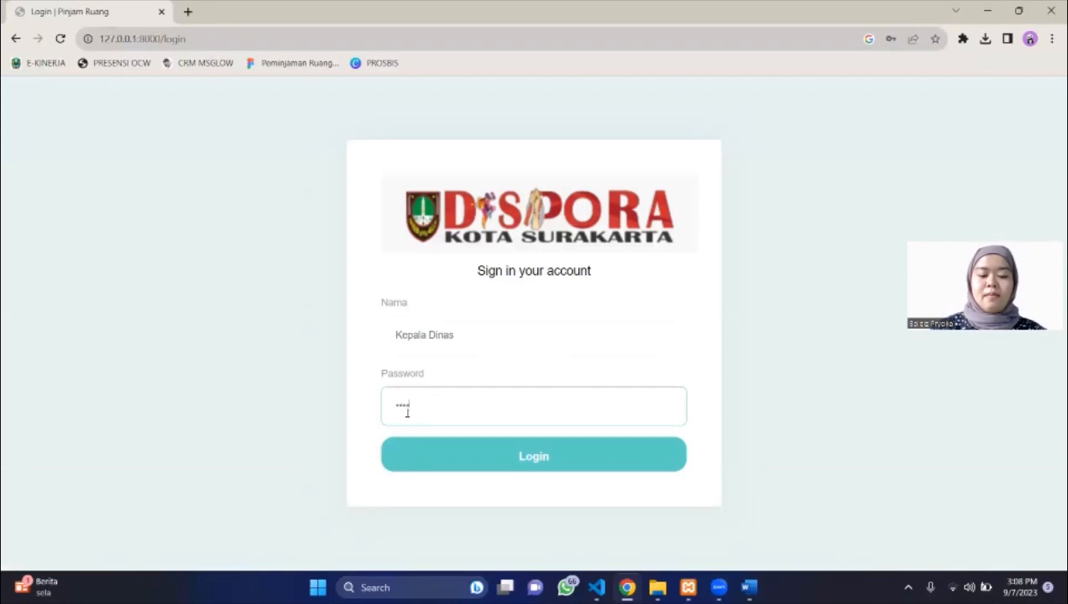
key("Return")
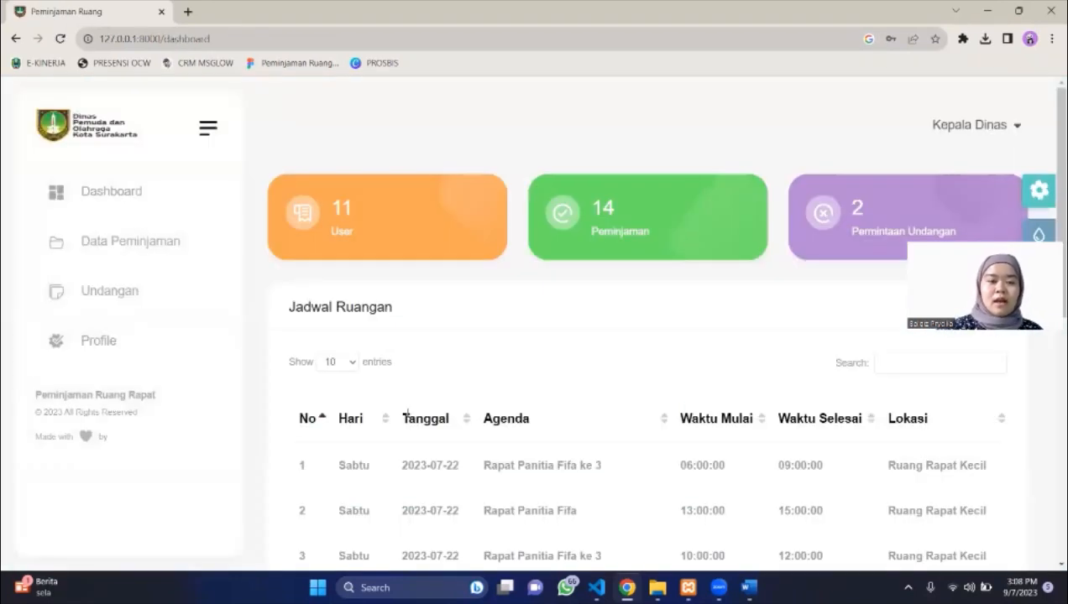
left_click(112, 308)
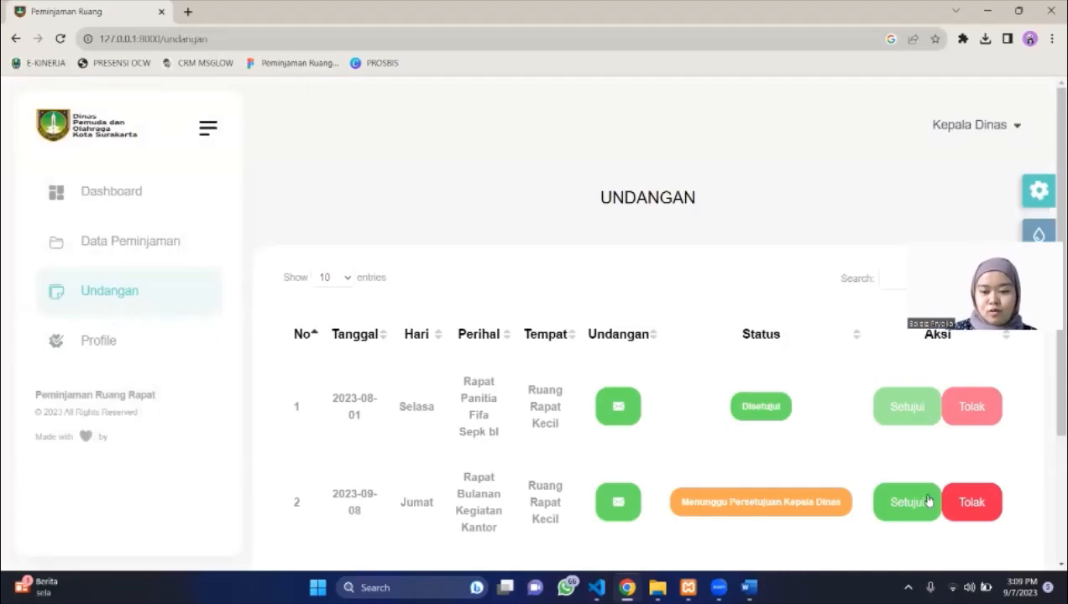
Give Kepala Dinas final approval to the Rapat Bulanan Kegiatan Kantor invitation, then log out.
left_click(927, 501)
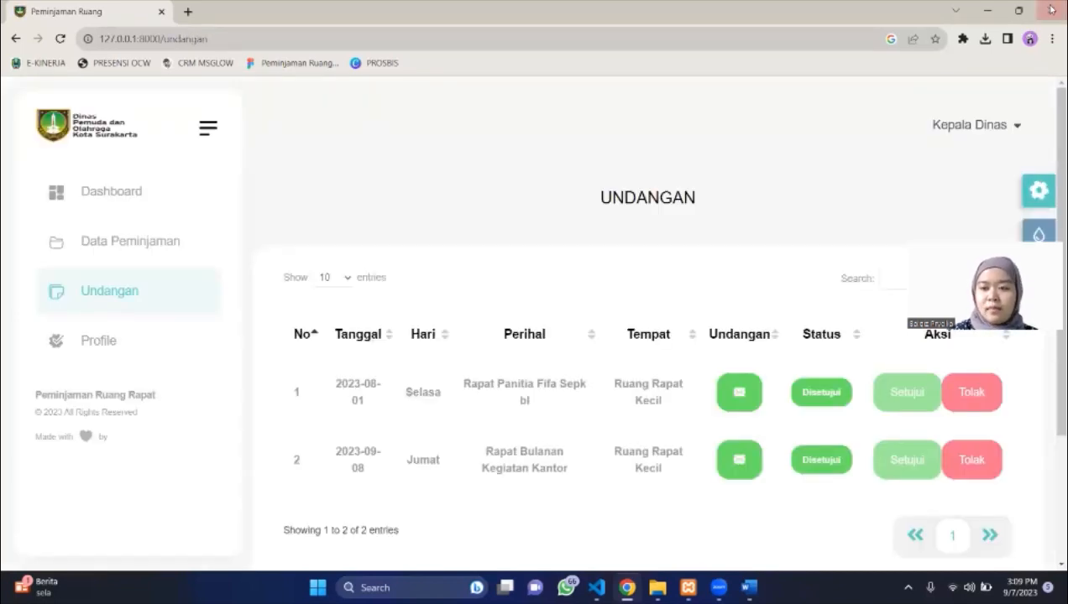
left_click(990, 132)
left_click(988, 205)
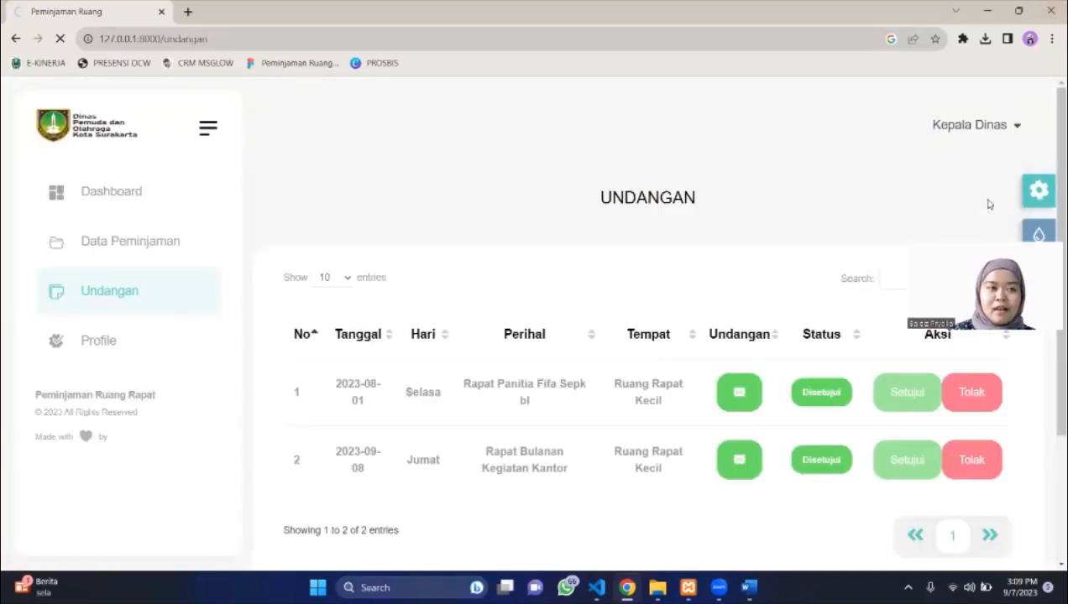